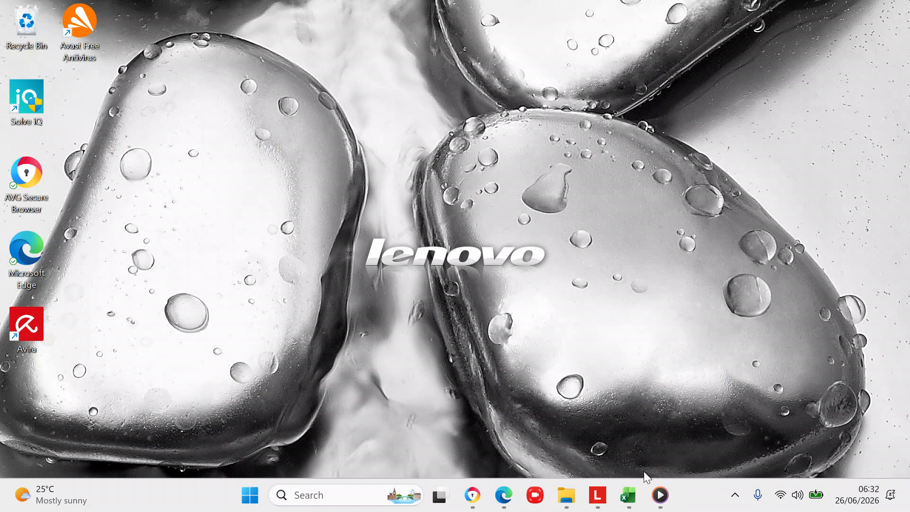
- Restore the Excel workbook window from the taskbar to show the Lesson 4 spending sheet
left_click(628, 493)
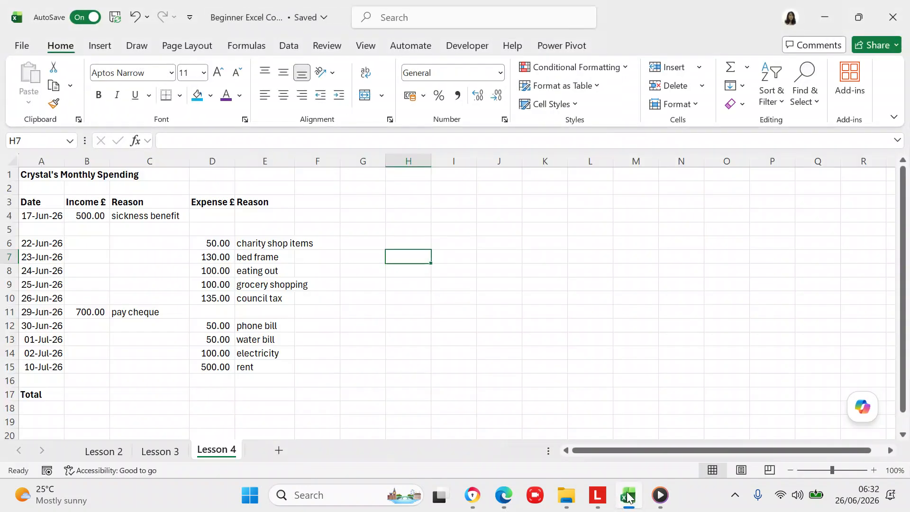
- Return focus to Excel and display the Formulas ribbon with its function library
left_click(439, 15)
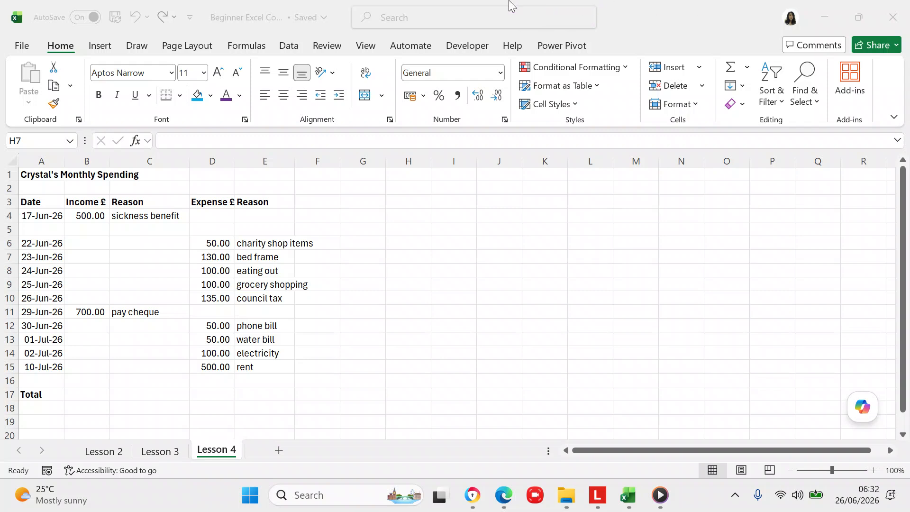
left_click(248, 48)
left_click(248, 48)
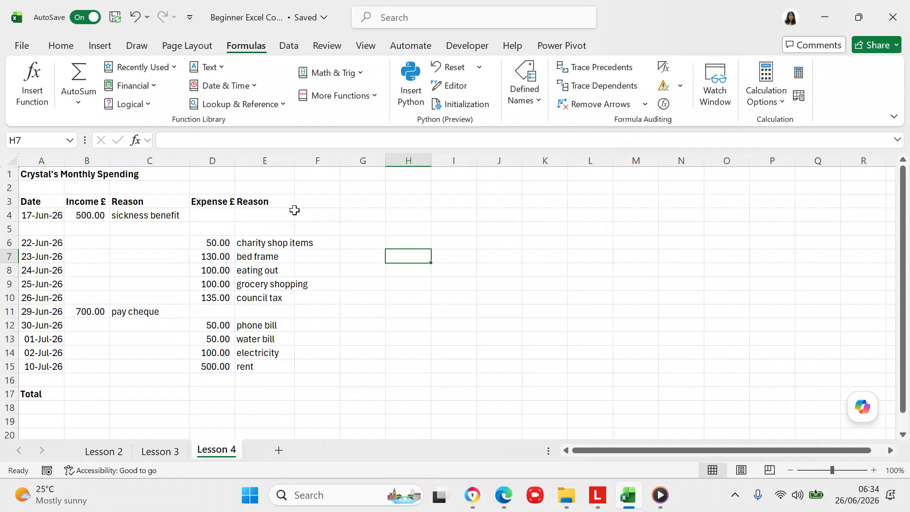
- Enter the sample value 12345-6 in cell I7, correcting the mistyped character
left_click(395, 256)
left_click(443, 262)
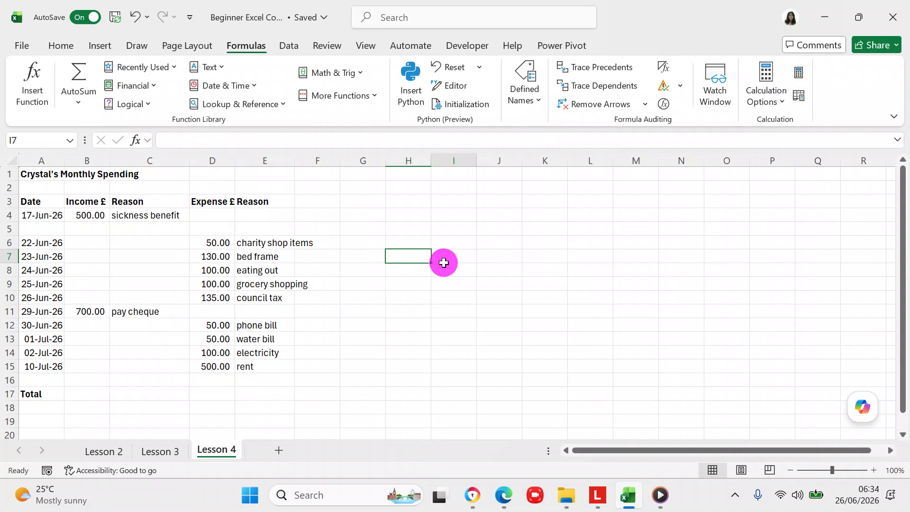
type("12345")
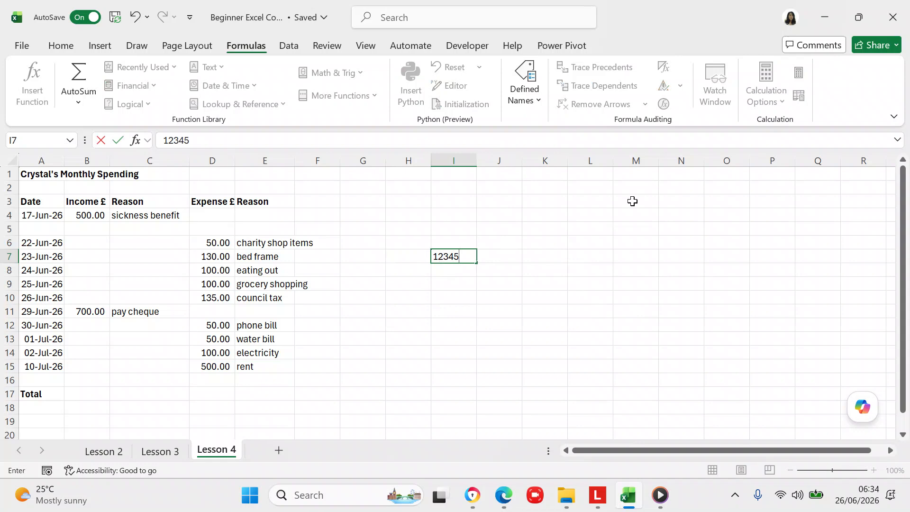
type("=6")
key("BackSpace")
key("BackSpace")
type("-6")
left_click(525, 294)
left_click(507, 260)
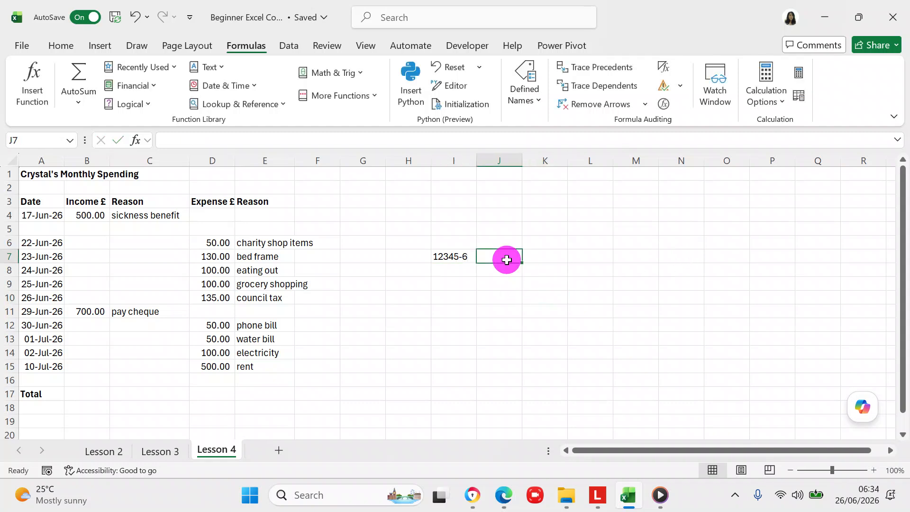
- Enter =LEFT(I7,5) in J7 so it shows 12345
type("=")
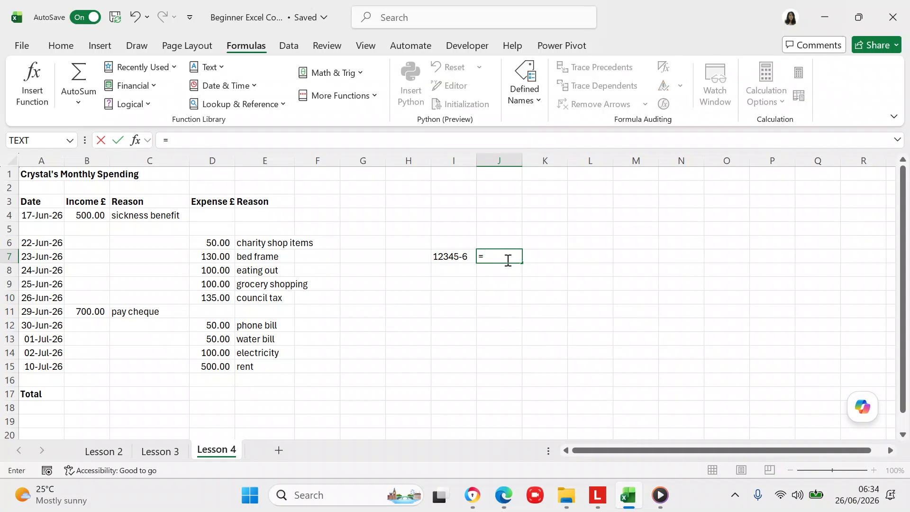
type("left")
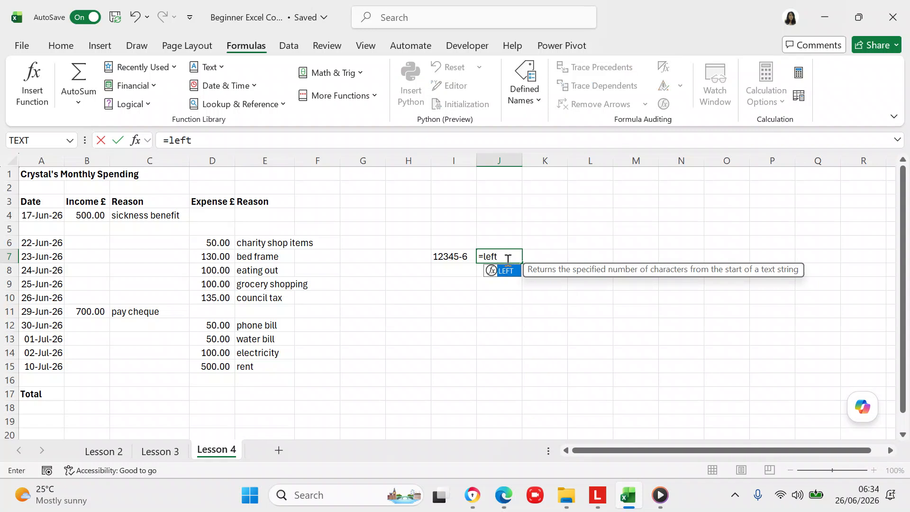
type("(")
left_click(449, 257)
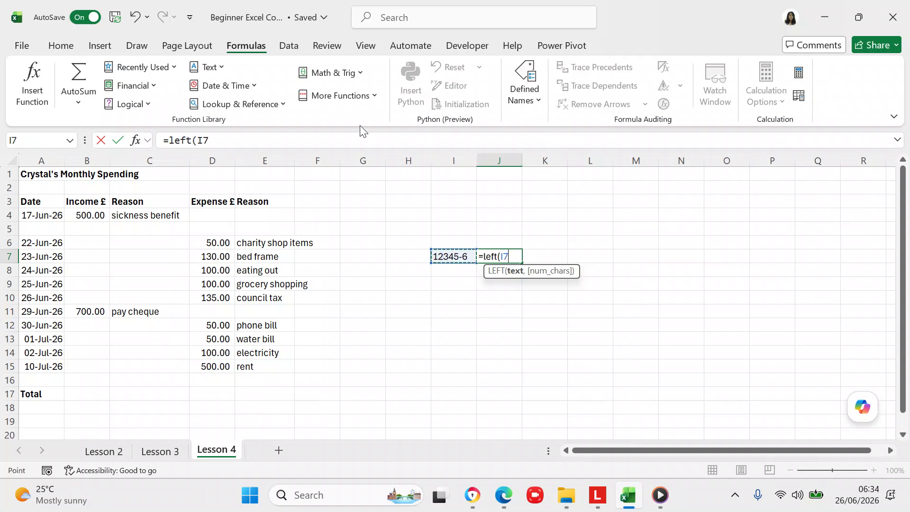
left_click(363, 140)
type(",")
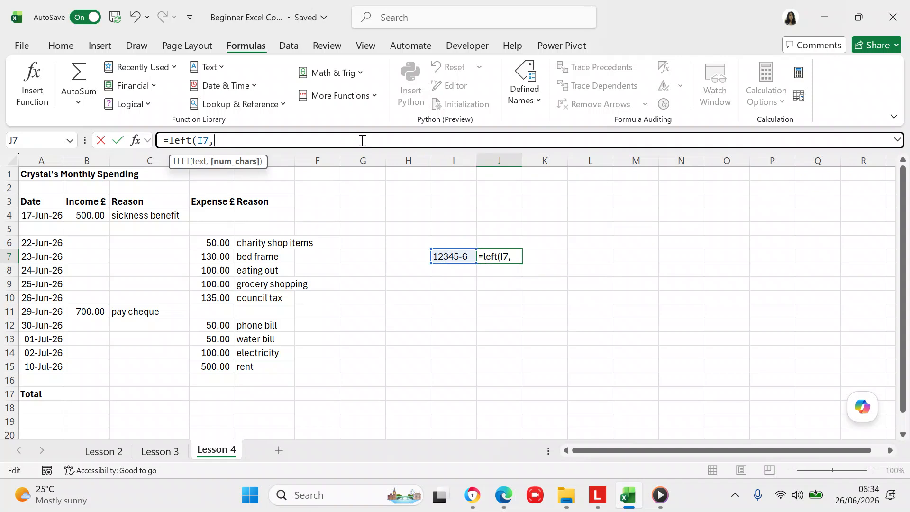
type("5)")
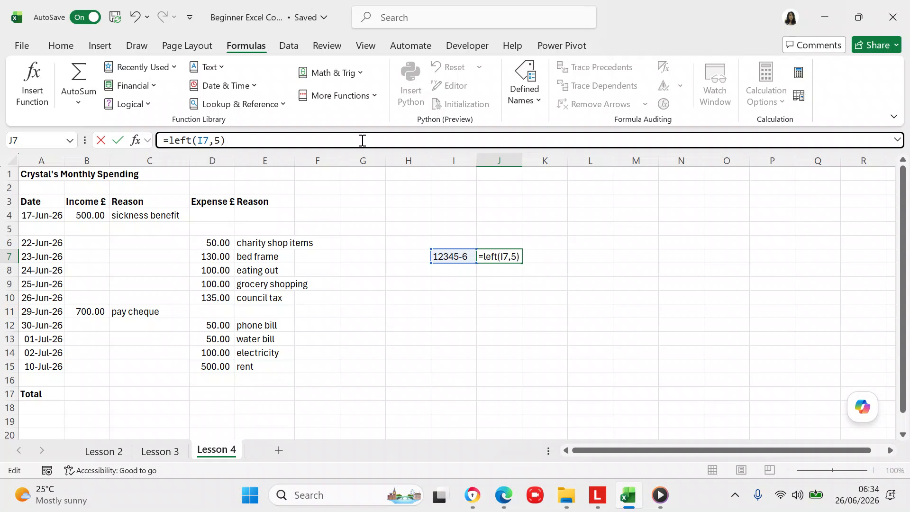
key("Return")
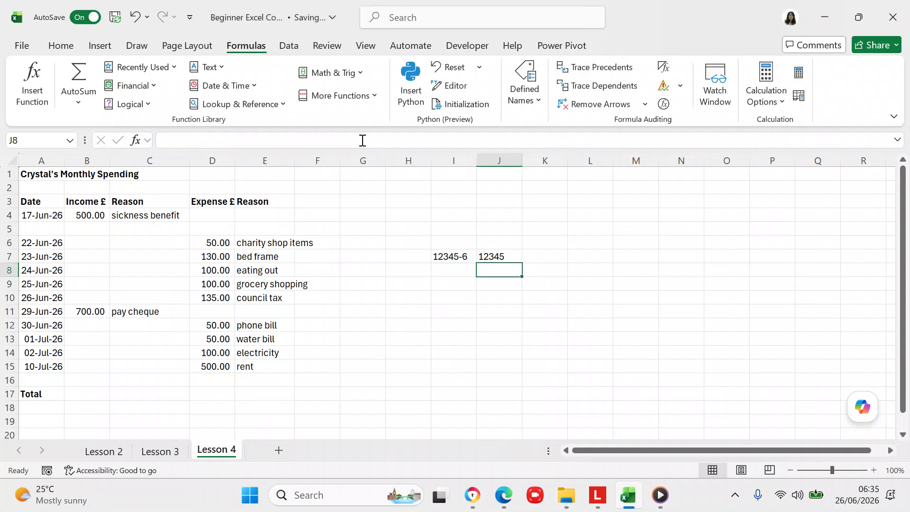
- Enter =RIGHT(I7,1) in J8 so it shows 6
type("=")
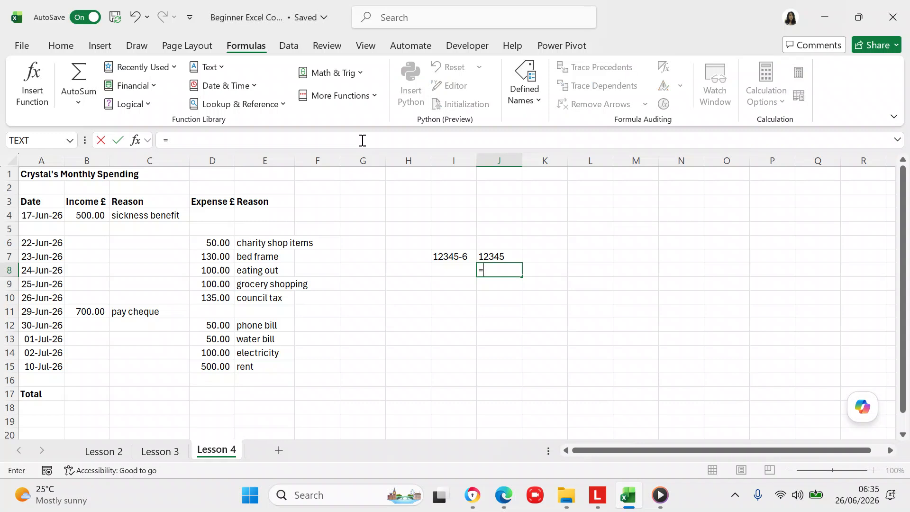
type("right")
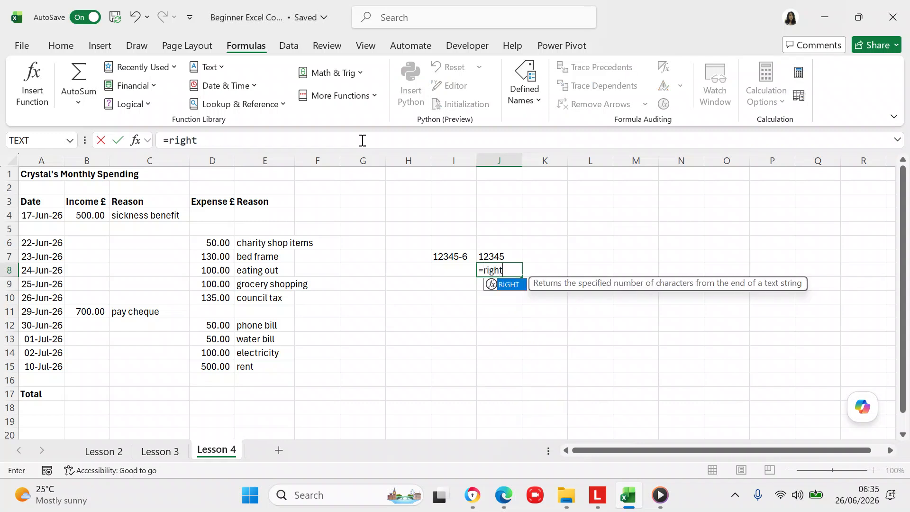
type("(")
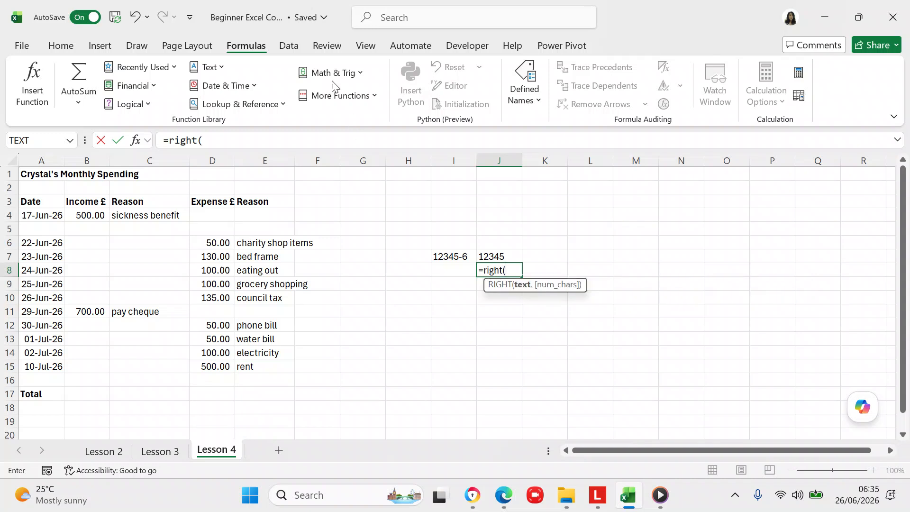
left_click(434, 255)
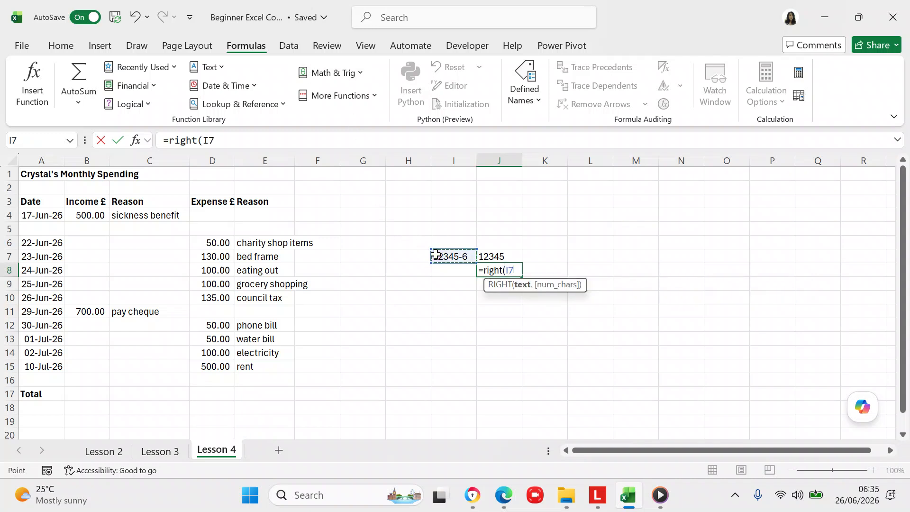
left_click(343, 141)
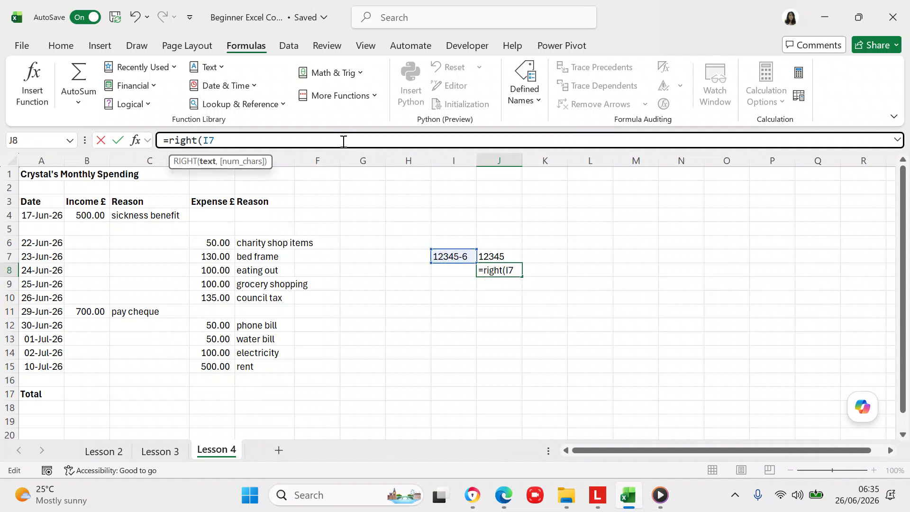
type(",")
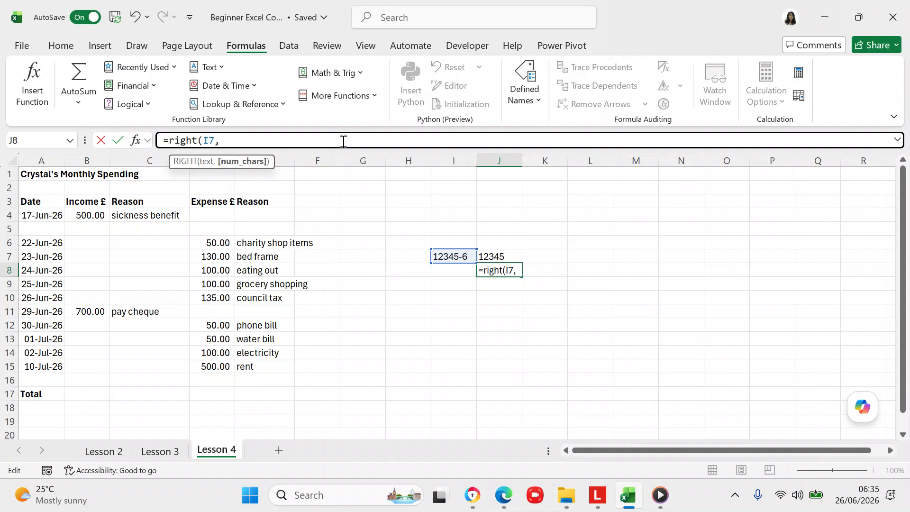
type("1)")
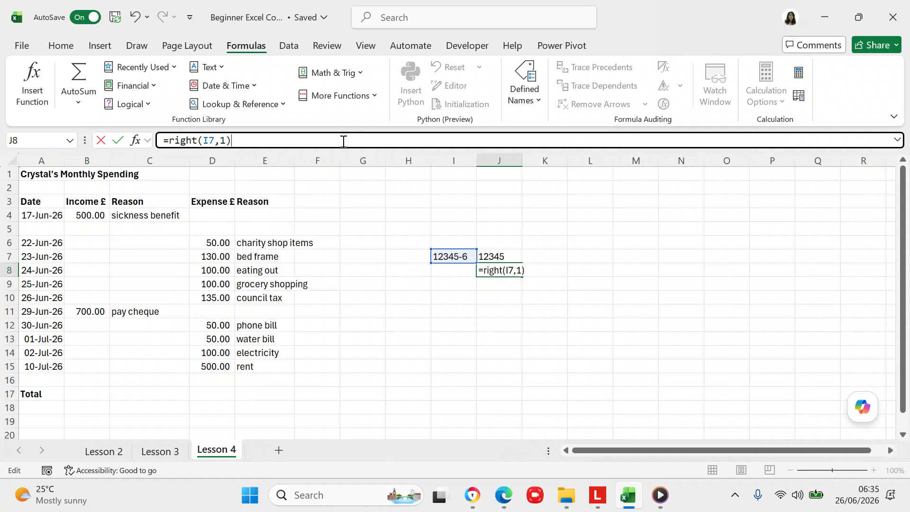
key("Return")
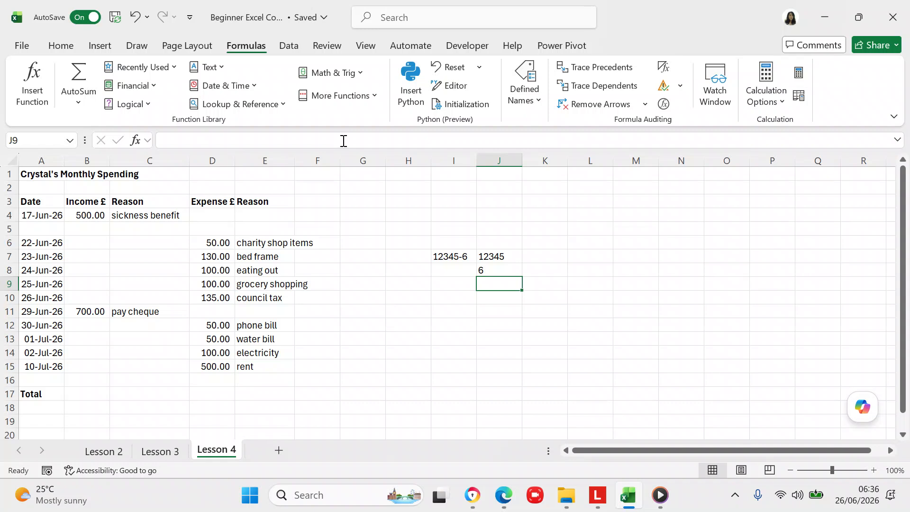
left_click(483, 274)
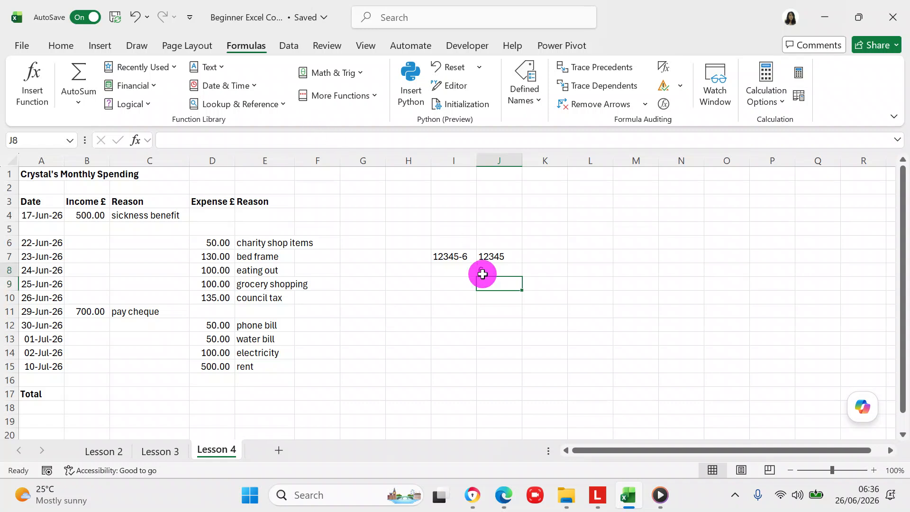
key("BackSpace")
left_click(496, 297)
left_click(455, 242)
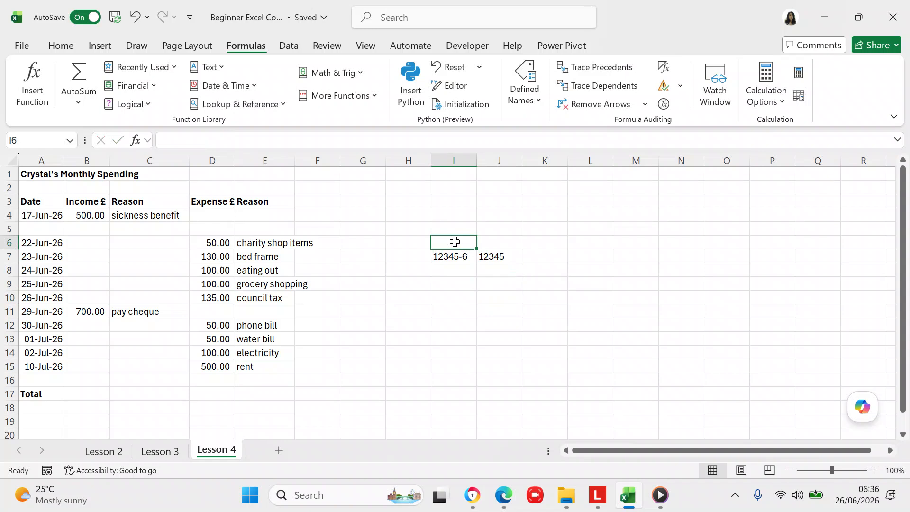
type("Emp Num")
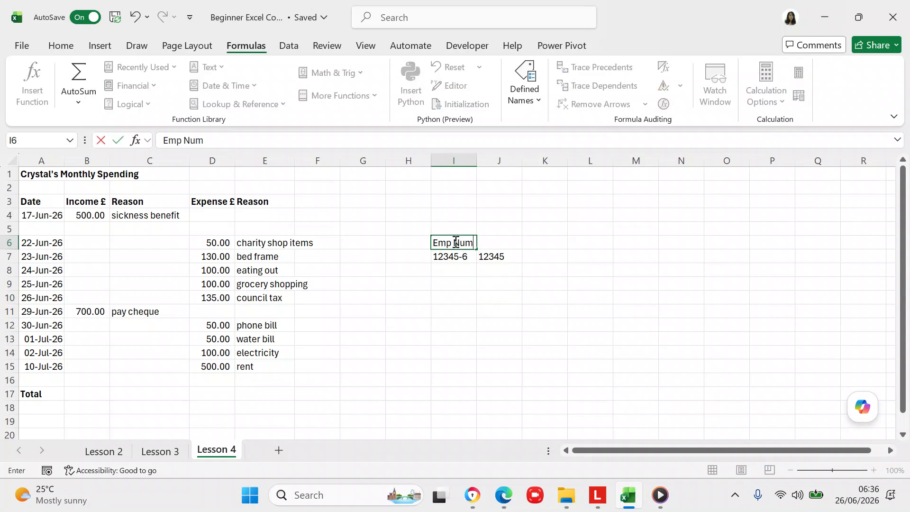
left_click(516, 241)
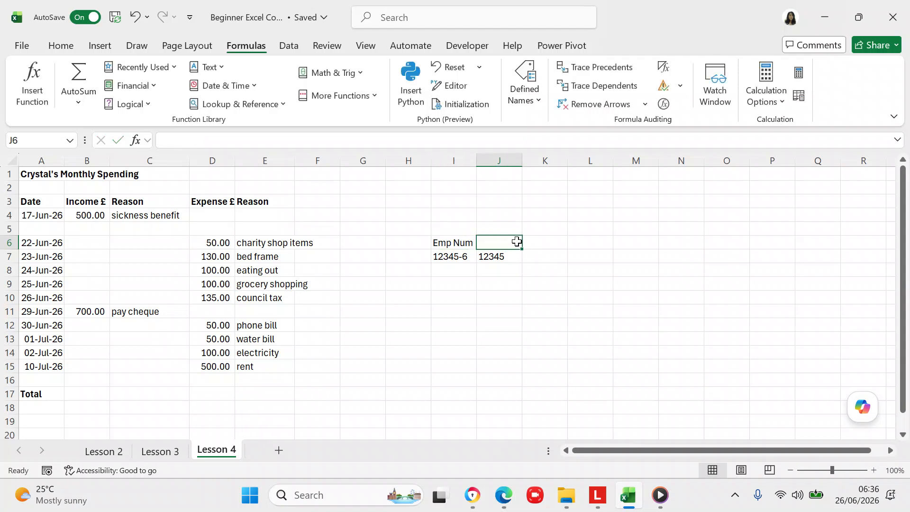
left_click(435, 239)
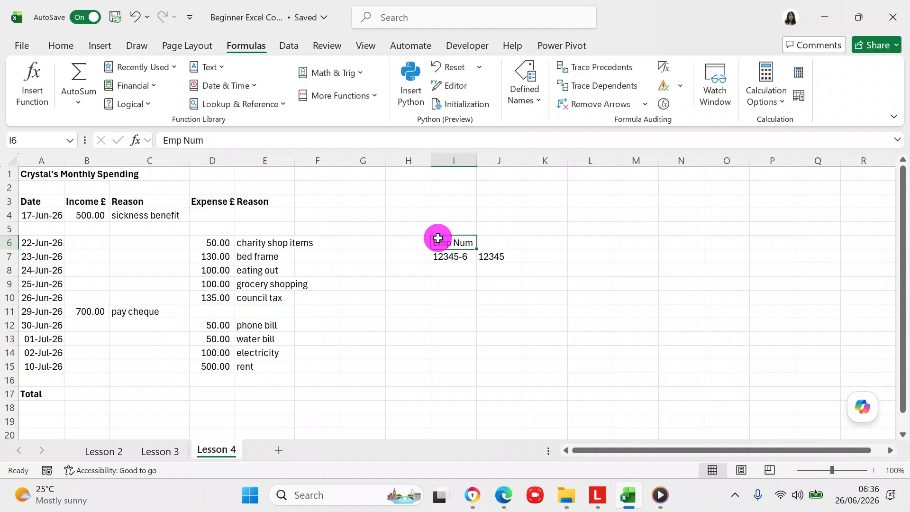
left_click(253, 142)
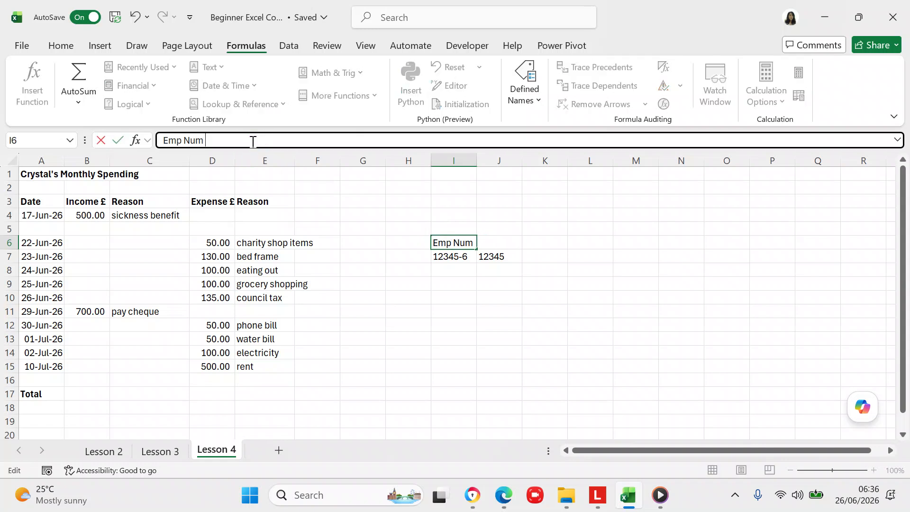
type("(don't use)")
key("Return")
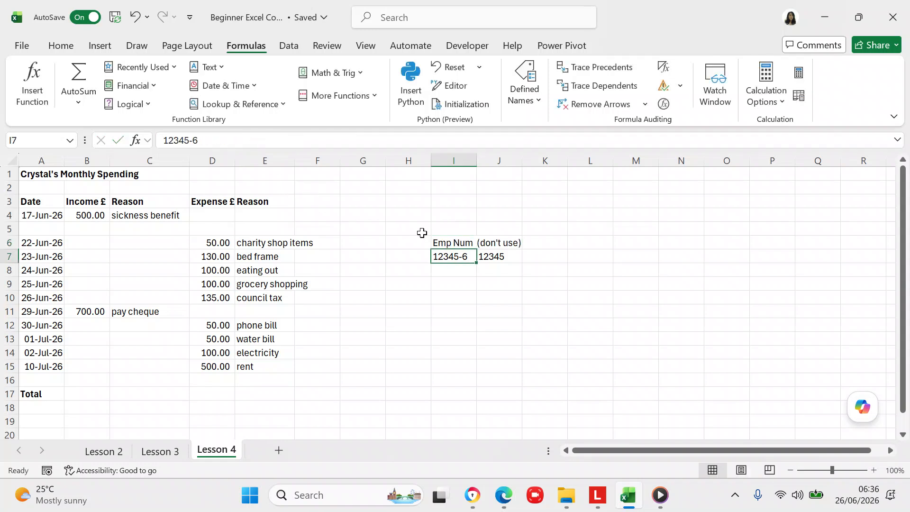
left_click(442, 241)
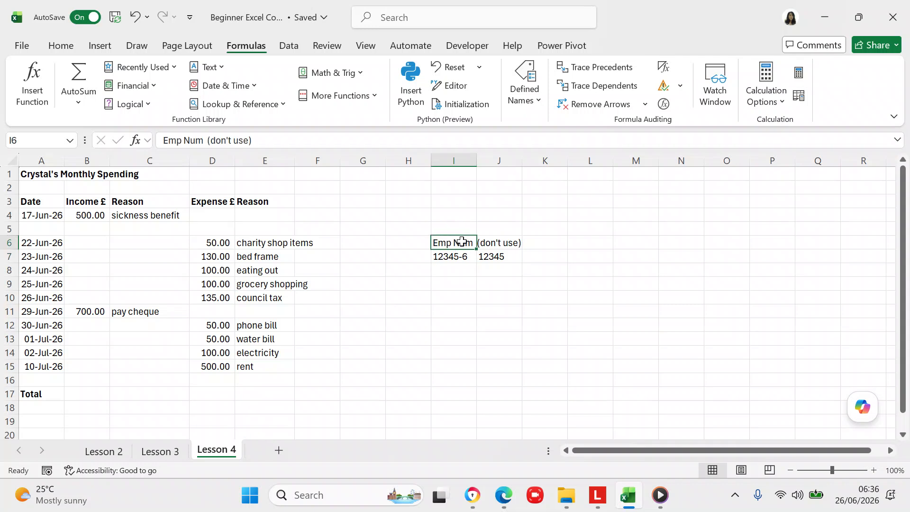
key("shift+Right")
key("shift+Right")
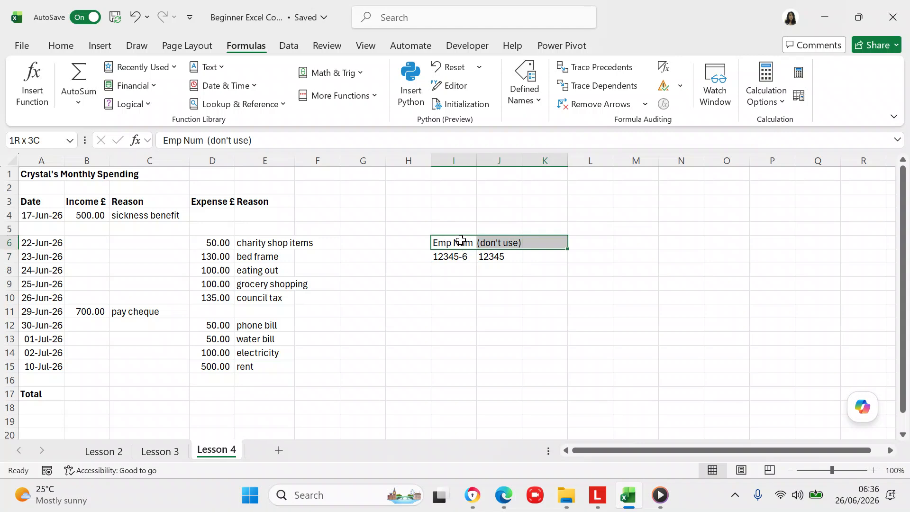
- Turn on Wrap text for header cells I6:K6 and widen column I
right_click(462, 243)
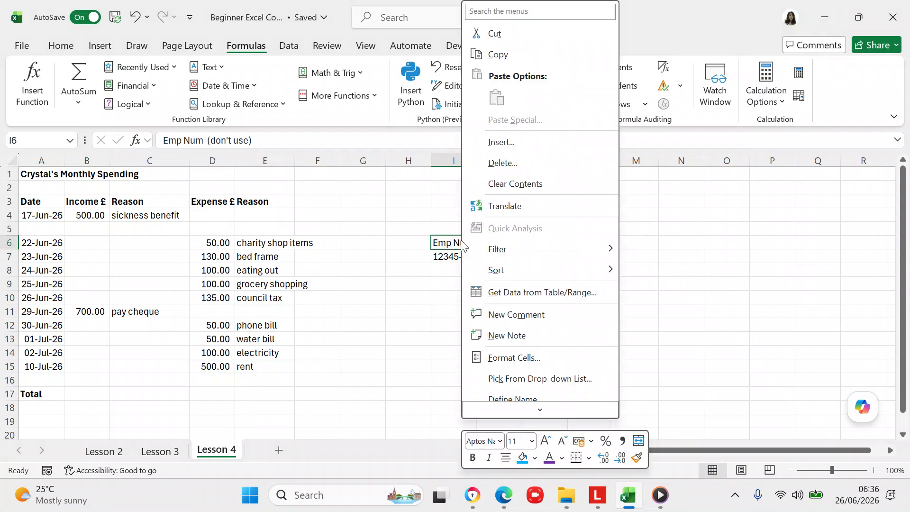
left_click(509, 358)
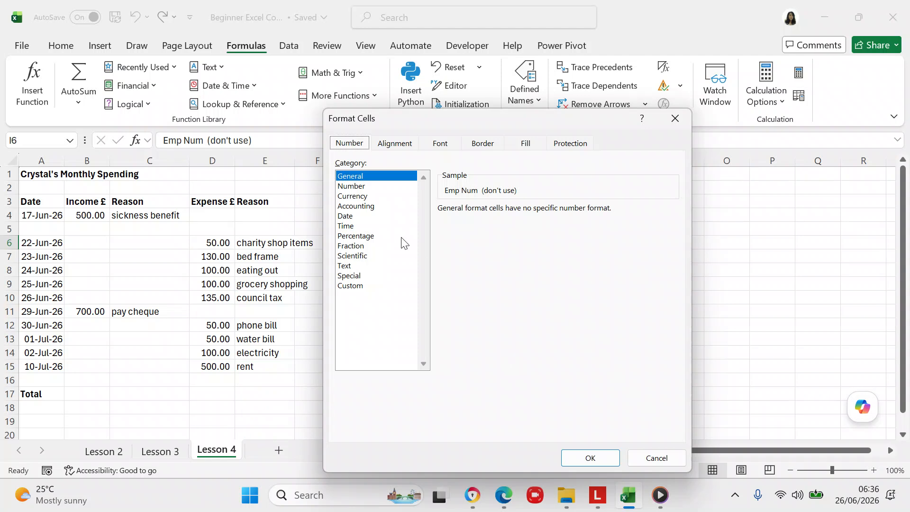
left_click(392, 144)
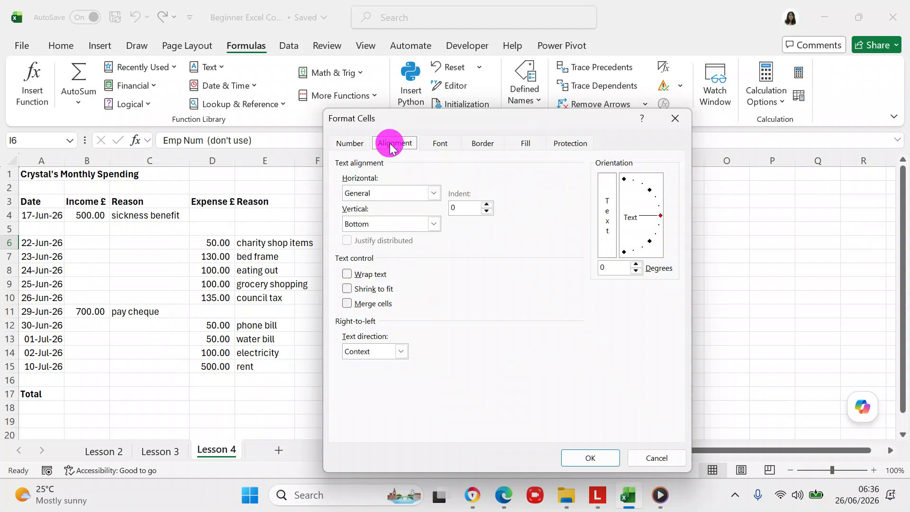
left_click(351, 276)
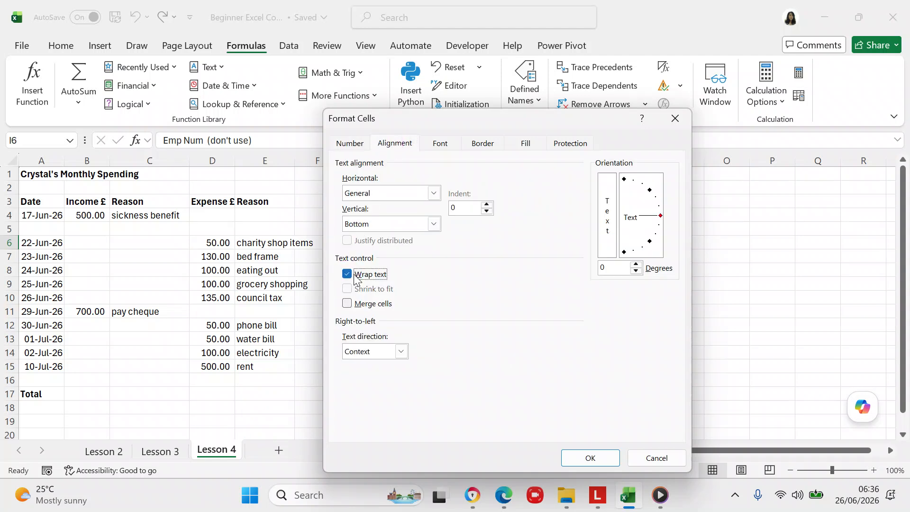
left_click(576, 458)
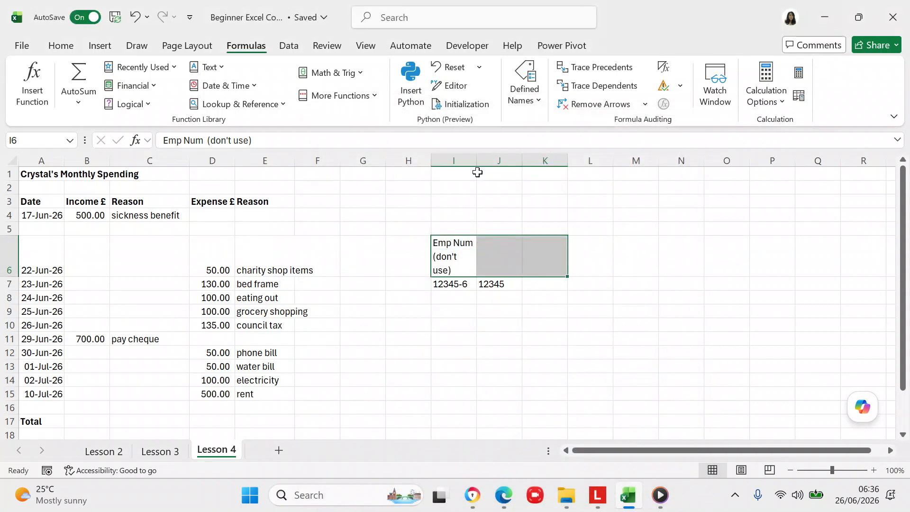
left_click_drag(477, 161, 493, 162)
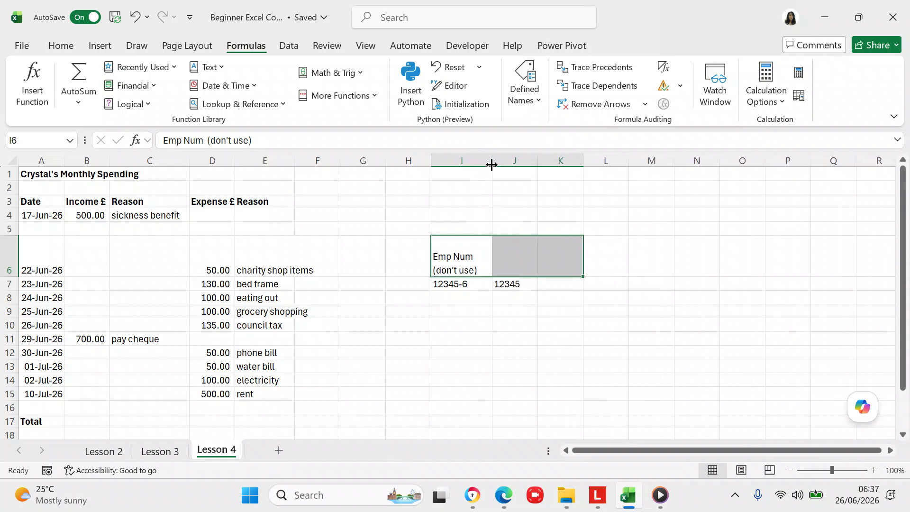
- Type headers 'Emp Num (use)' in J6 and 'Emp Num (copy + paste)' in K6
left_click(526, 266)
type("E")
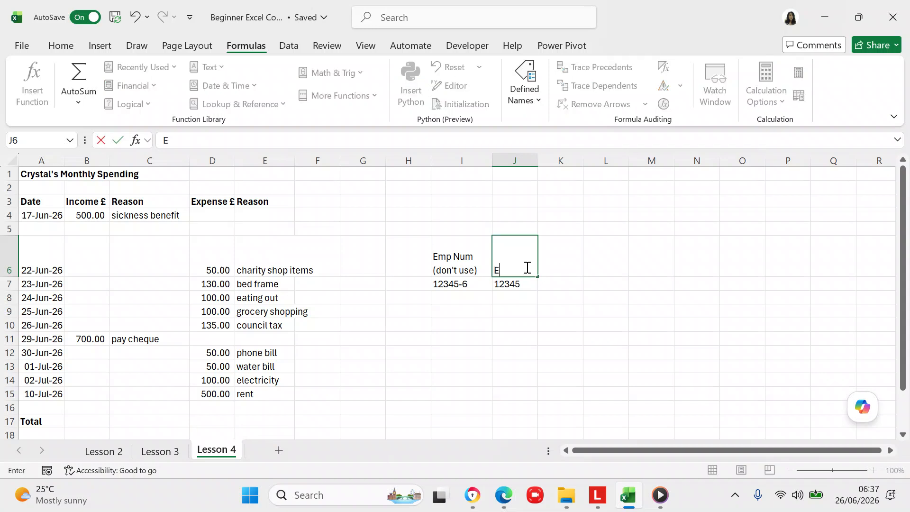
type("mp Num (")
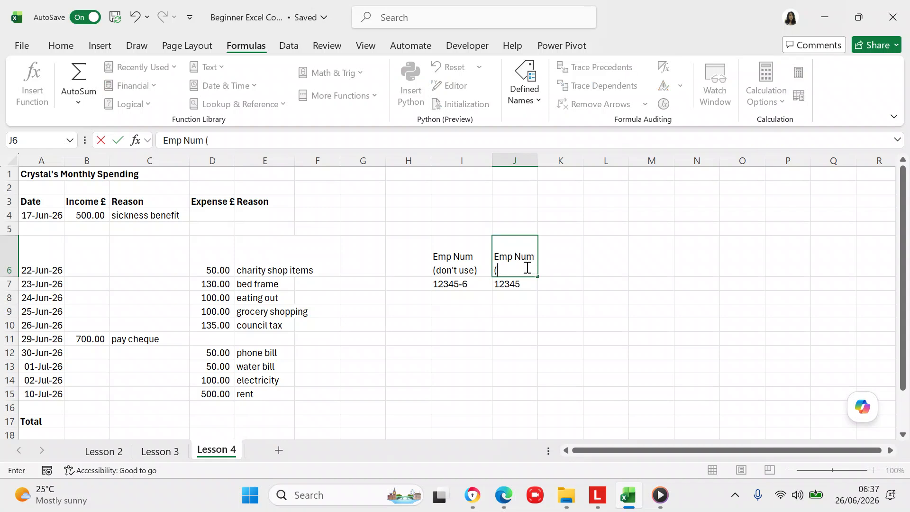
type("use)")
left_click(542, 299)
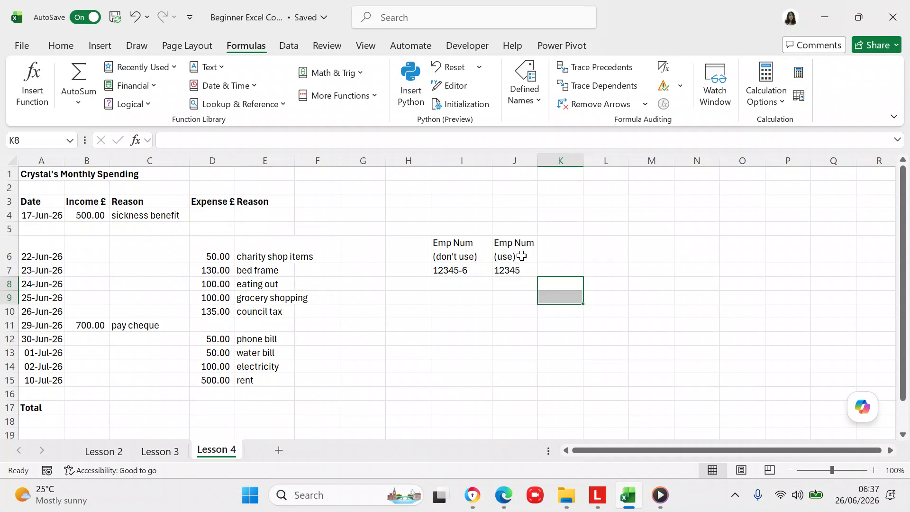
left_click(545, 249)
type("Emp")
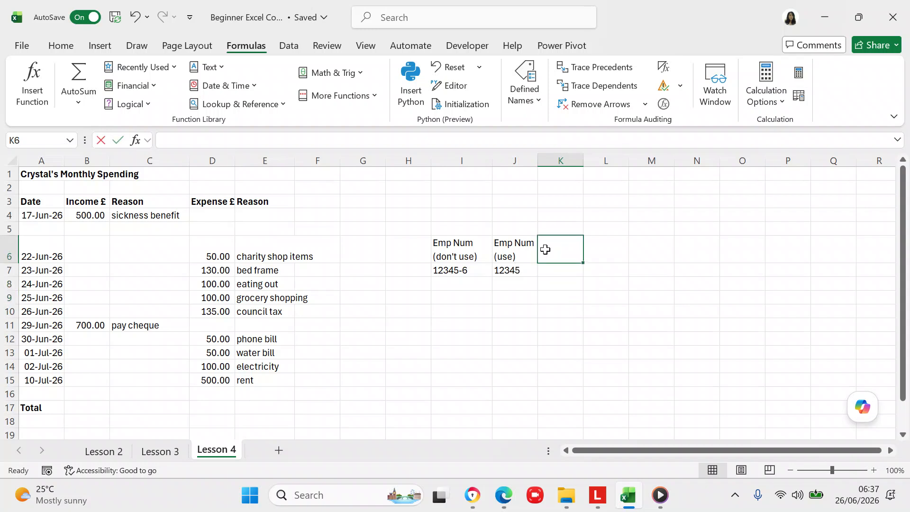
type(" Num")
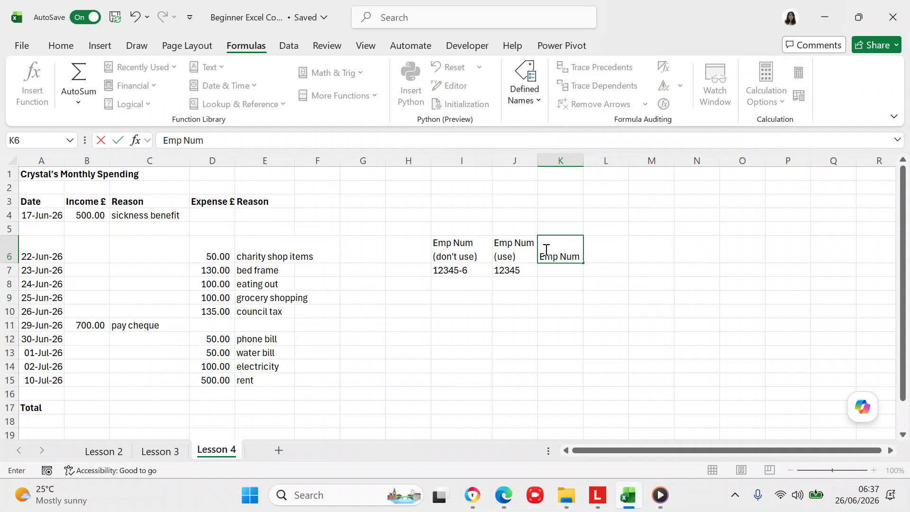
type(" (copy")
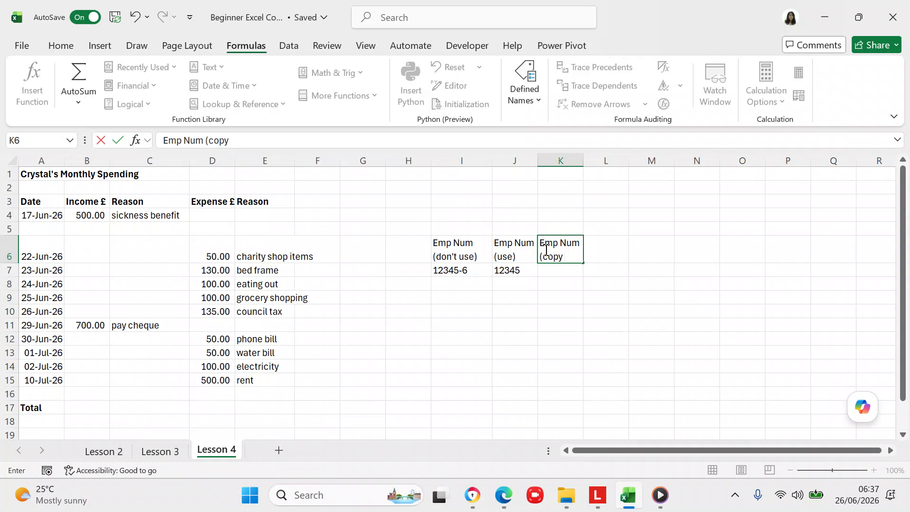
type(" + paste)")
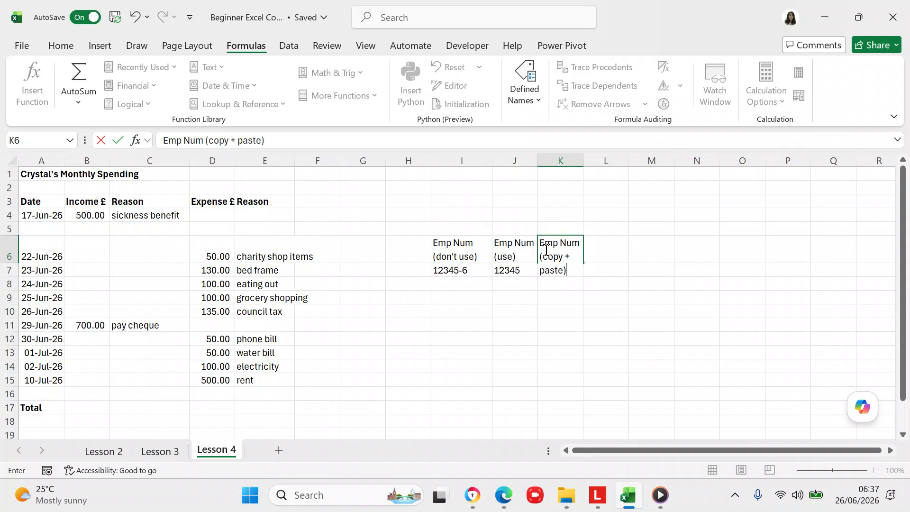
key("Return")
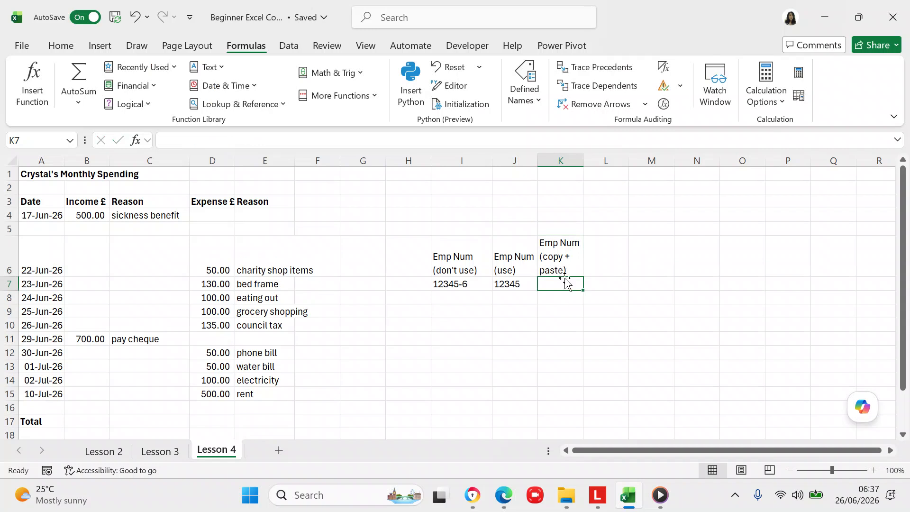
- Copy J7 and paste it into K7 as the plain value 12345
left_click(517, 285)
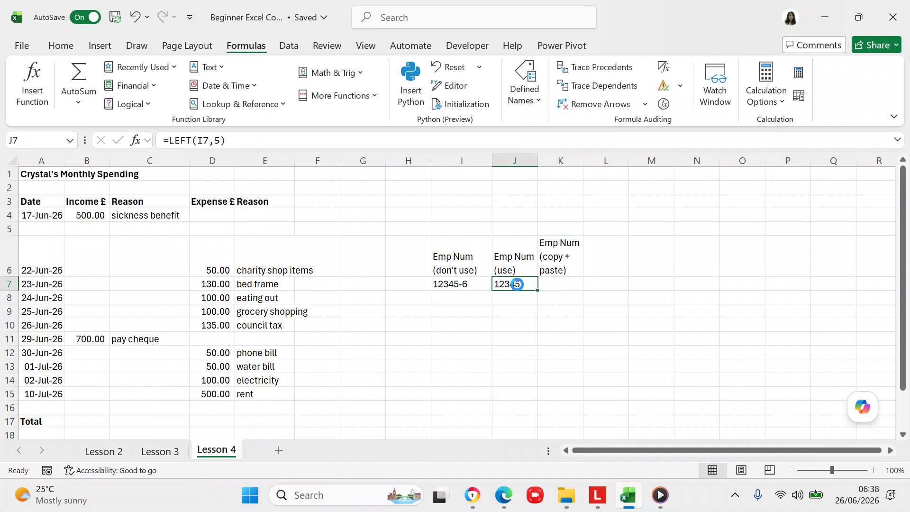
key("ctrl+c")
left_click(565, 287)
right_click(565, 287)
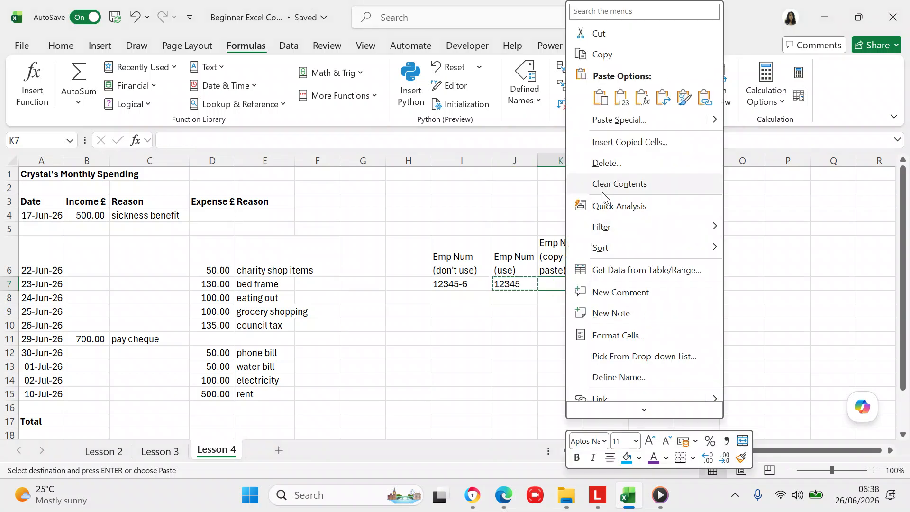
left_click(621, 98)
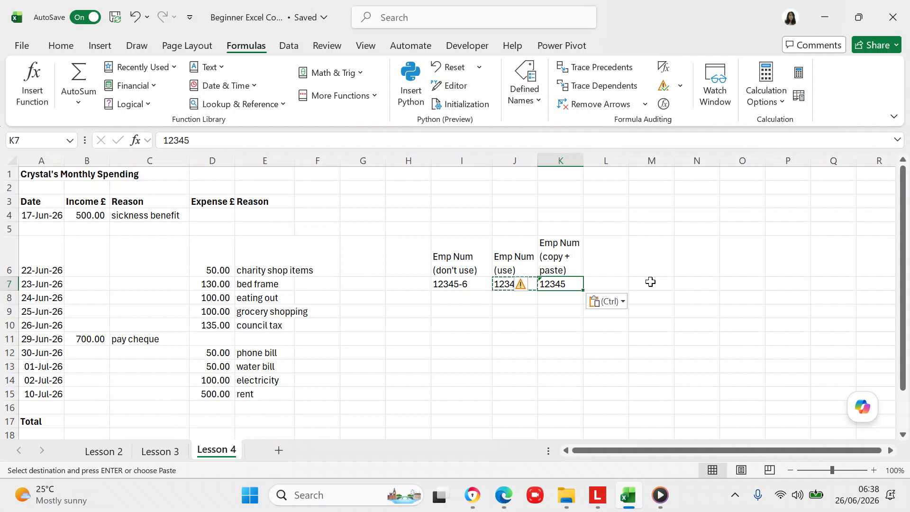
right_click(575, 286)
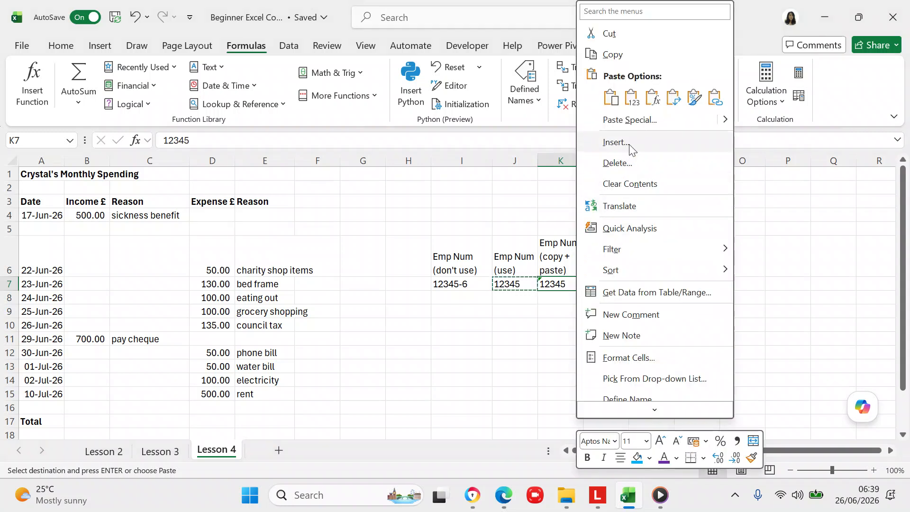
left_click(638, 105)
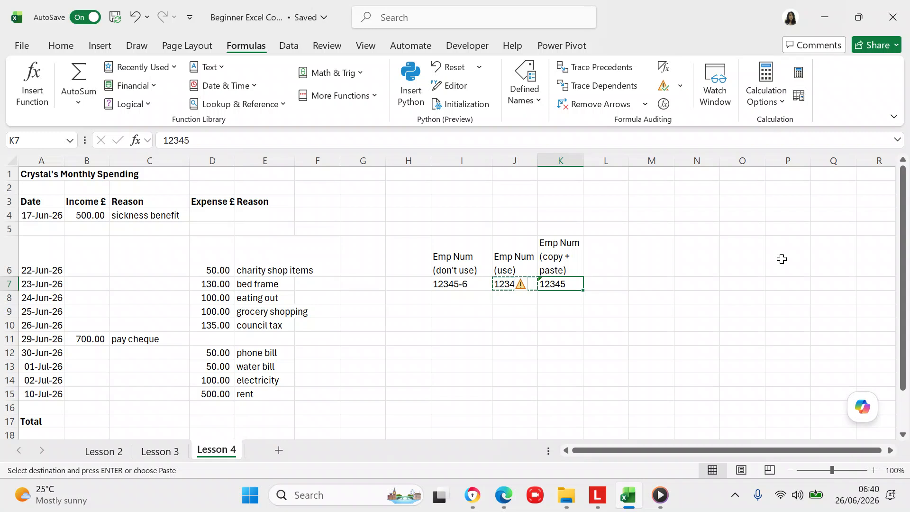
- Select columns I through K and delete them
left_click(470, 164)
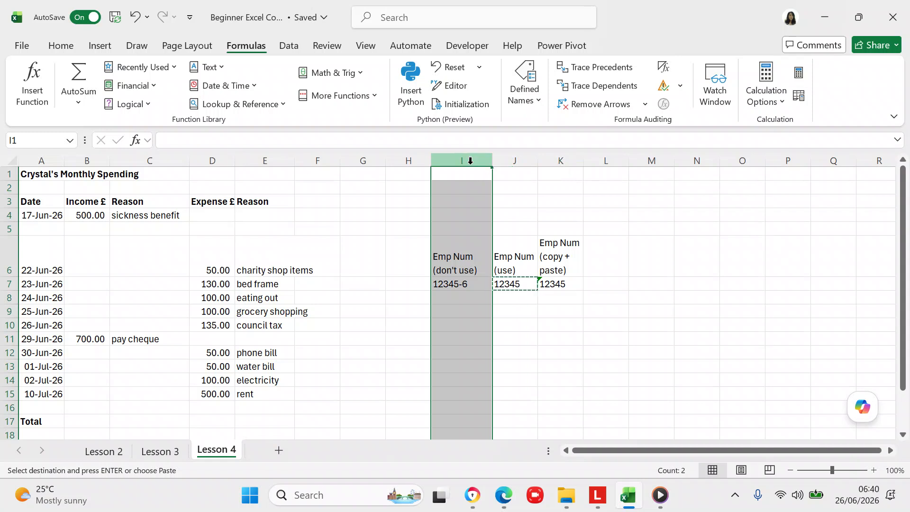
key("shift+Right")
key("shift+Right")
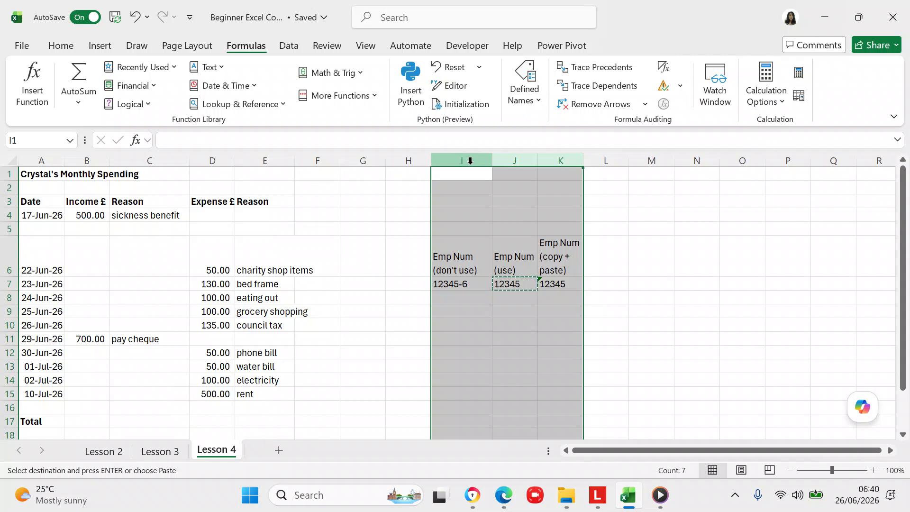
right_click(491, 211)
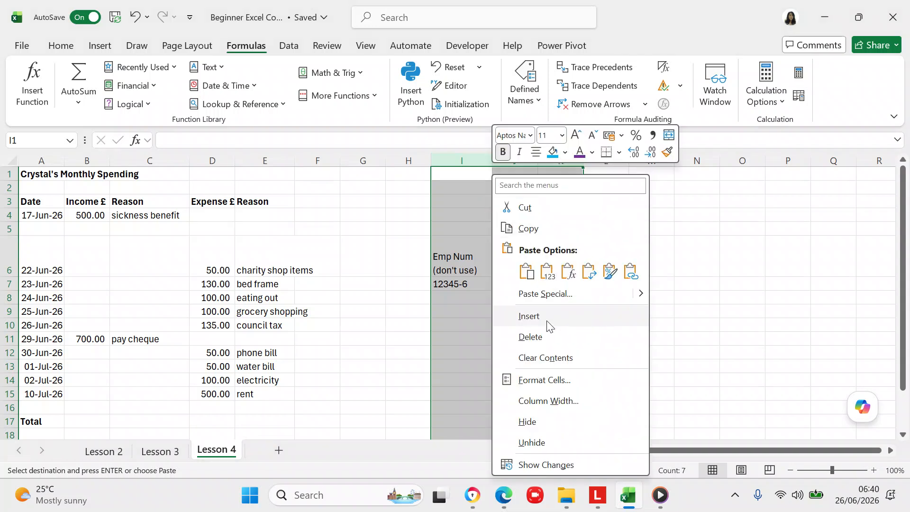
left_click(537, 337)
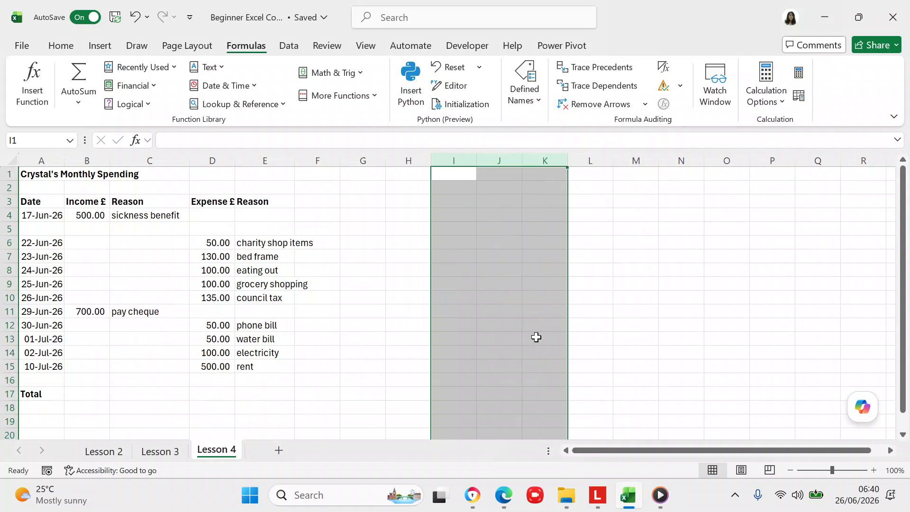
left_click(553, 257)
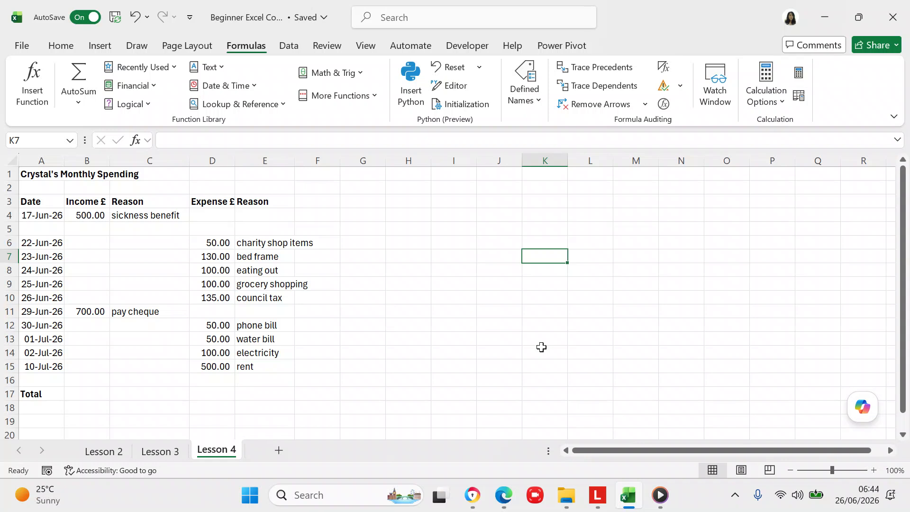
- Copy the monthly spending title from A1 and paste it into B1
left_click(45, 176)
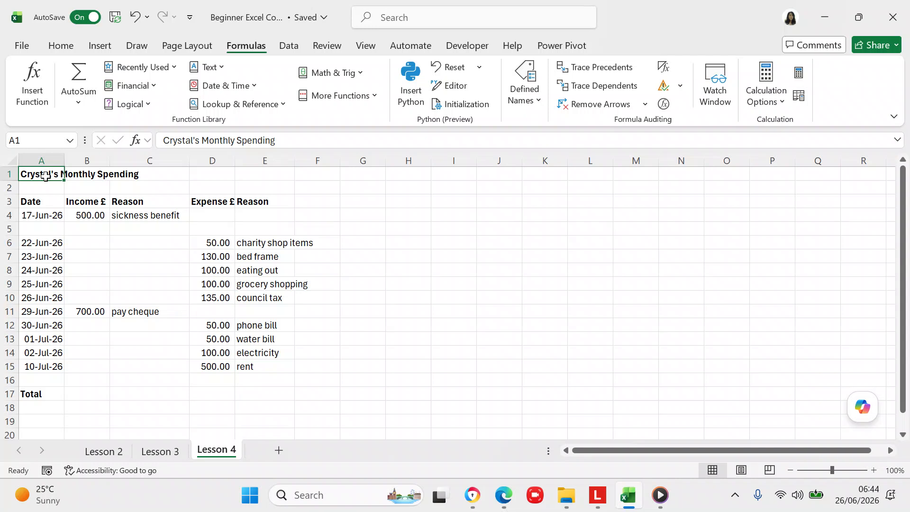
left_click(45, 174)
key("ctrl+c")
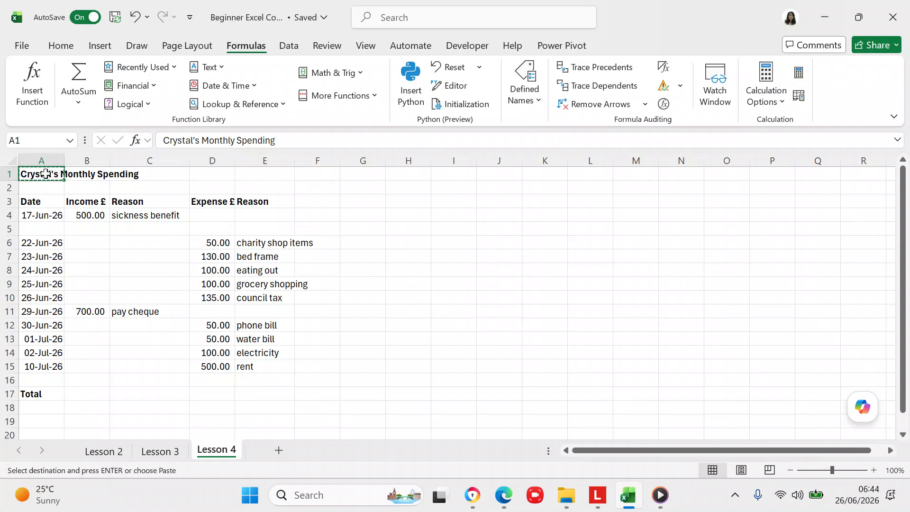
left_click(81, 174)
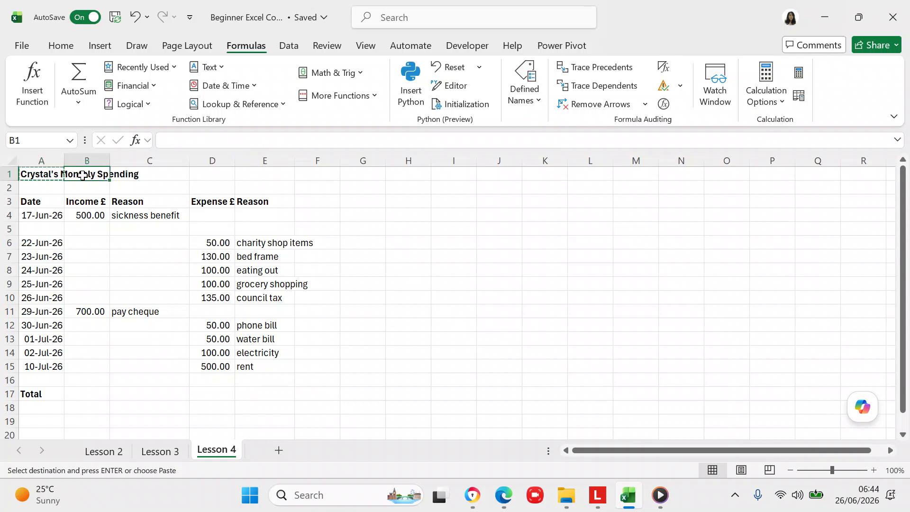
key("ctrl+v")
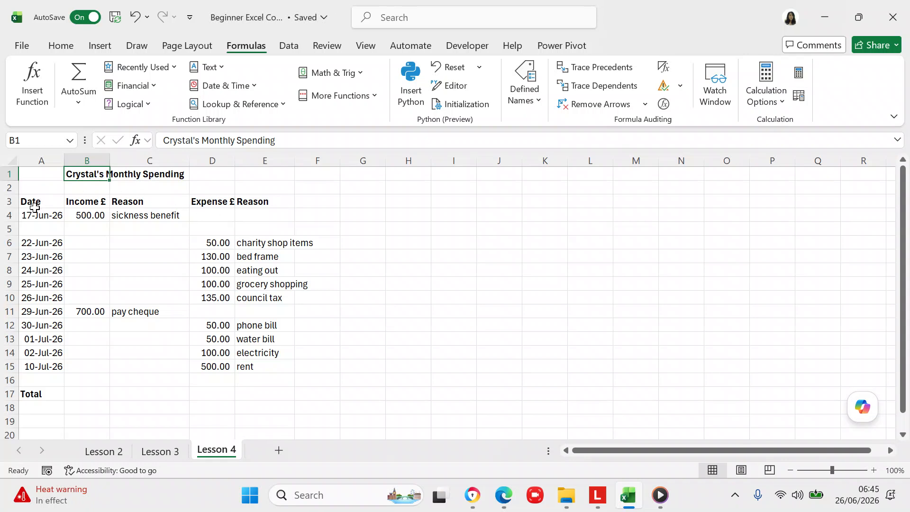
- Delete blank row 5 between the 17-Jun-26 and 22-Jun-26 entries
left_click(9, 229)
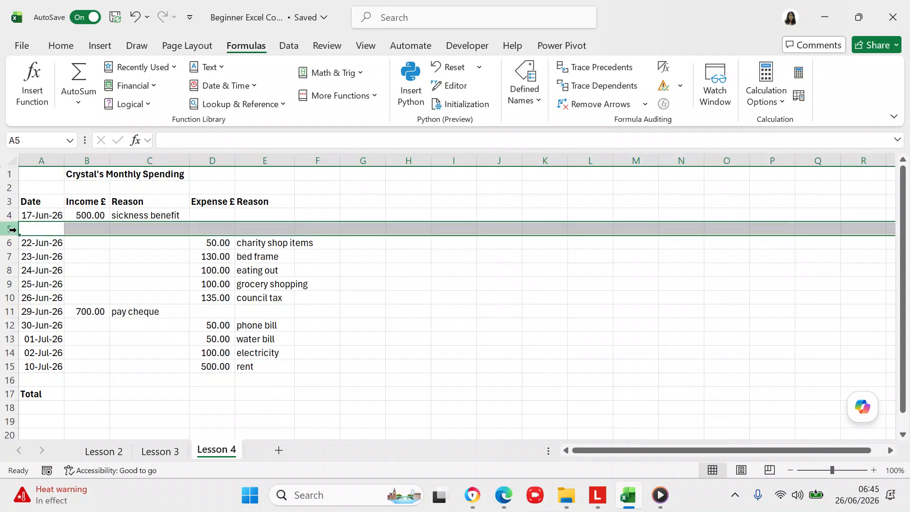
right_click(94, 236)
left_click(61, 228)
left_click(12, 228)
right_click(34, 229)
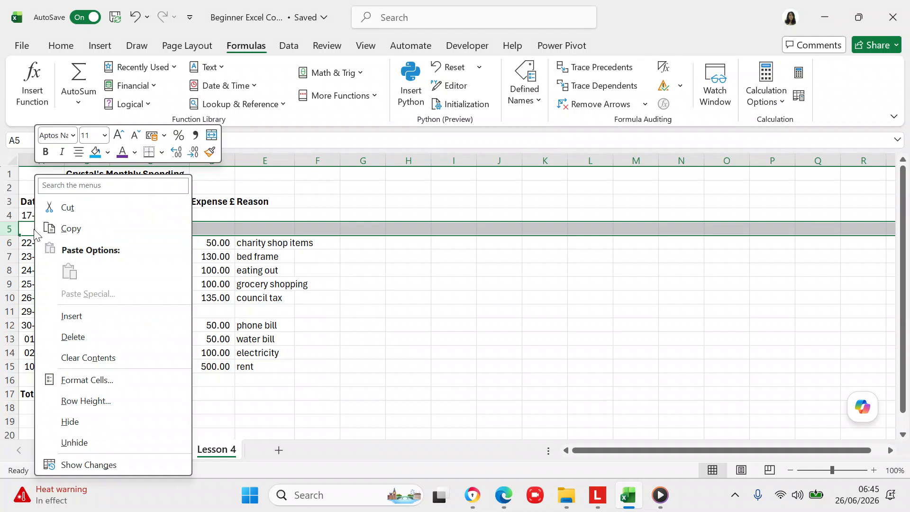
left_click(70, 337)
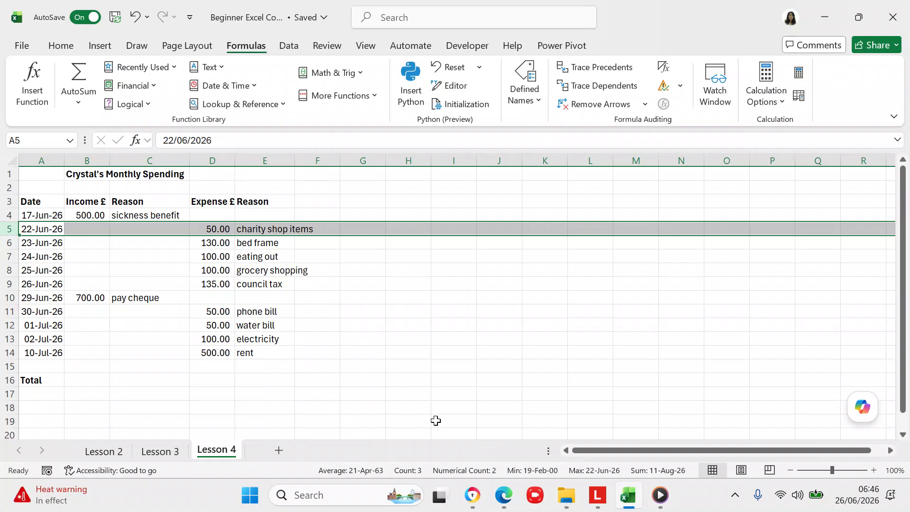
left_click(535, 351)
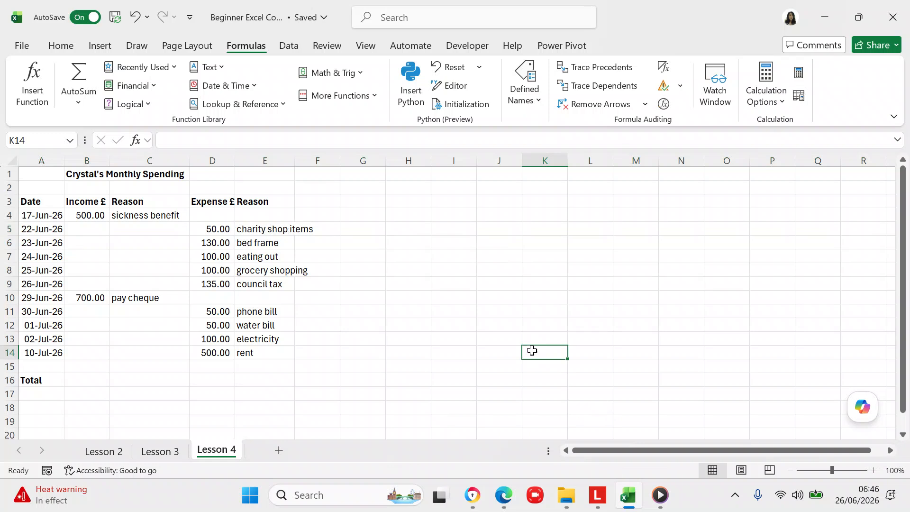
- Format dates A4:A14 with the '14 March 2012' date type, e.g. 17 June 2026
left_click(36, 214)
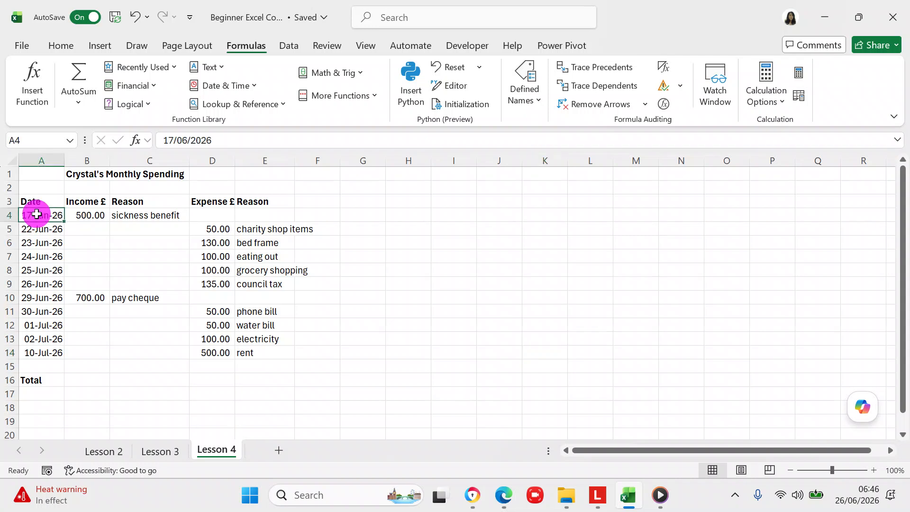
key("shift+Down")
key("shift+Down")
key("shift+Down")
key("shift+Down")
key("shift+Down")
key("shift+Down")
key("shift+Down")
key("shift+Down")
key("shift+Down")
key("shift+Down")
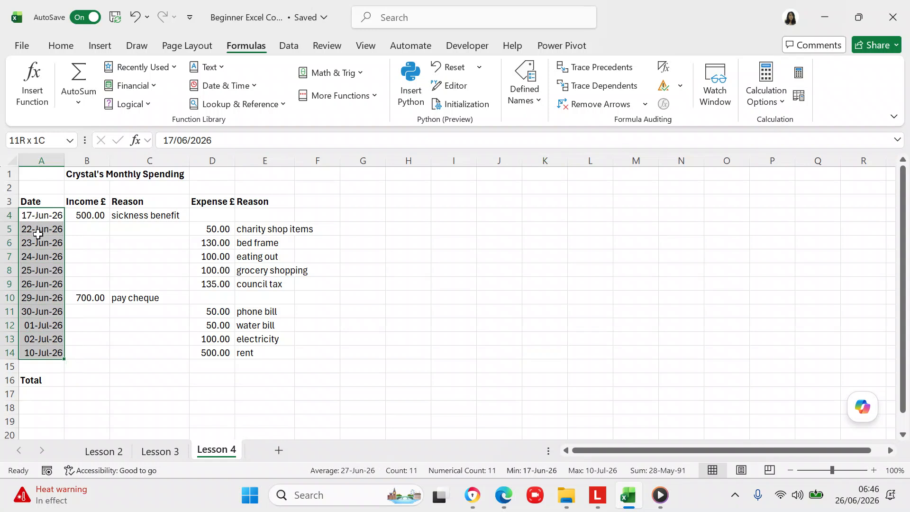
right_click(38, 234)
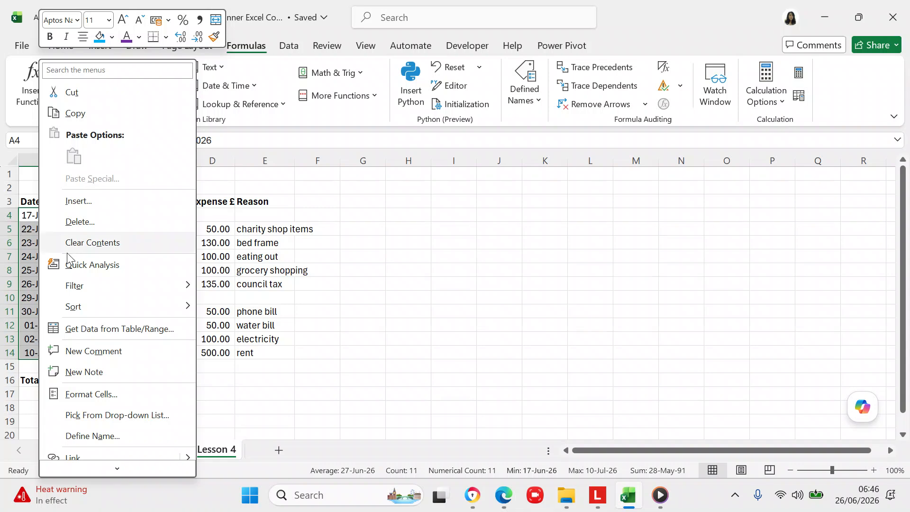
left_click(82, 395)
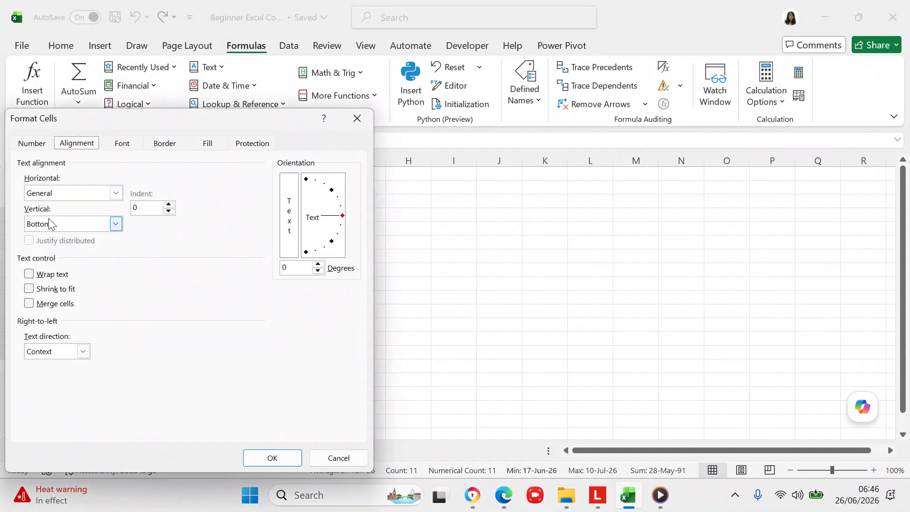
left_click(33, 143)
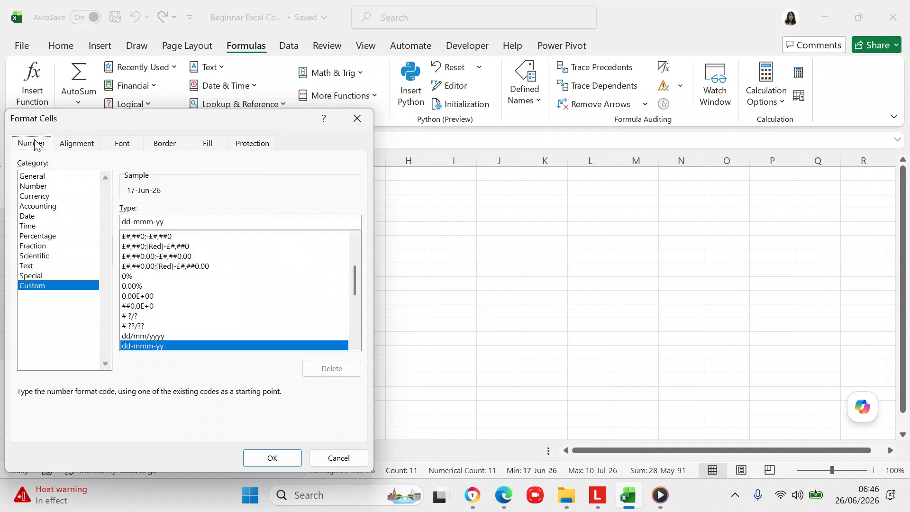
left_click(29, 217)
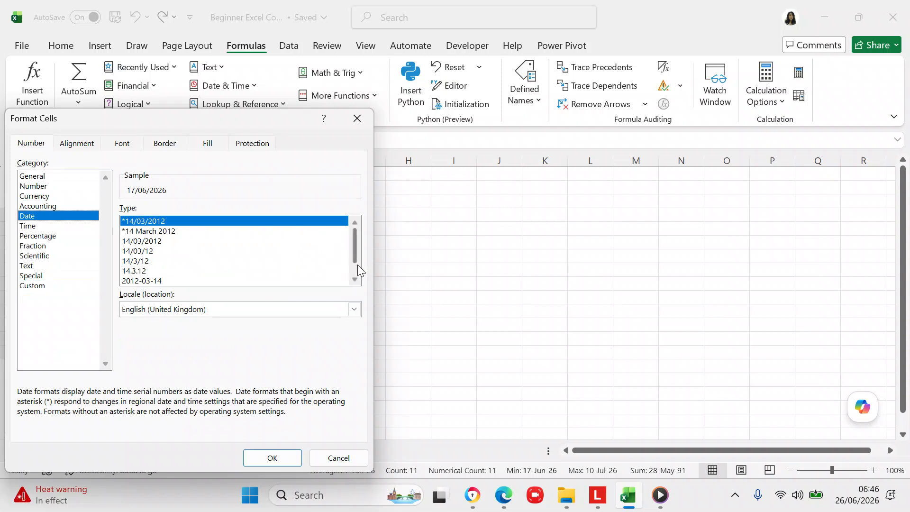
left_click_drag(356, 254, 352, 272)
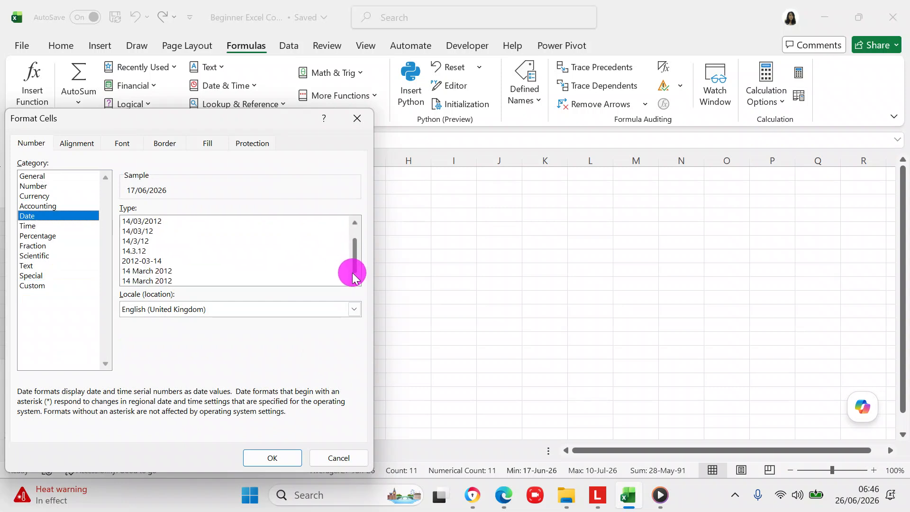
left_click(163, 274)
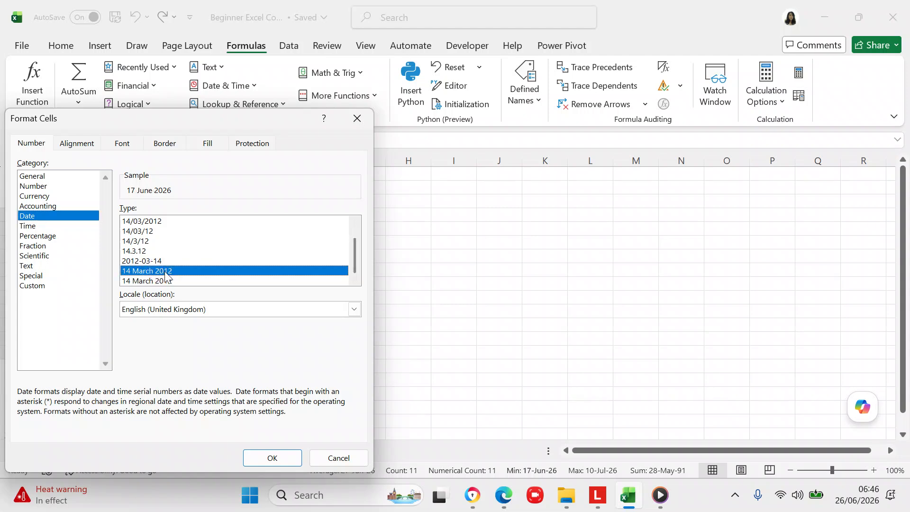
left_click(257, 461)
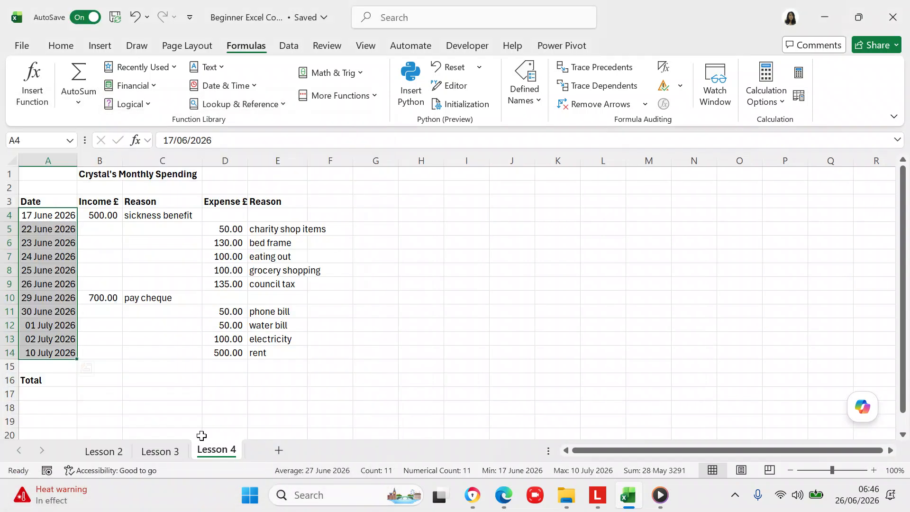
left_click(191, 416)
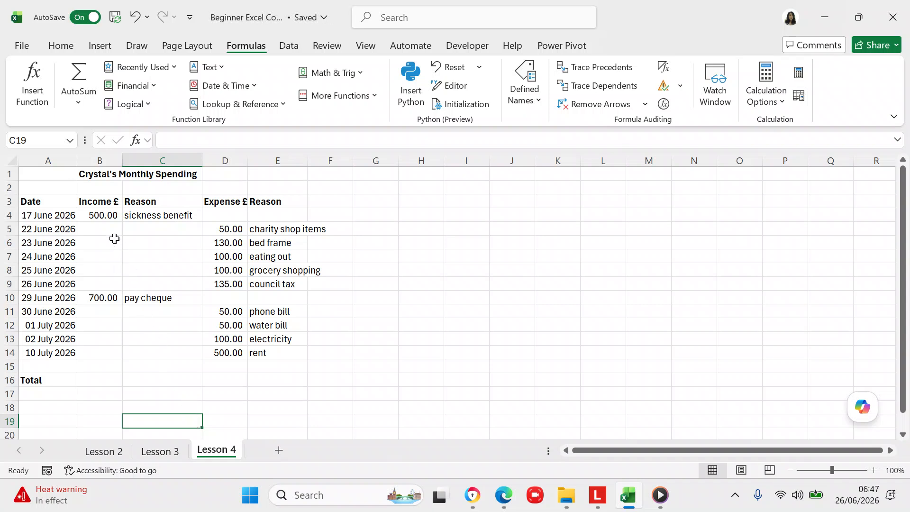
left_click(107, 223)
left_click(107, 213)
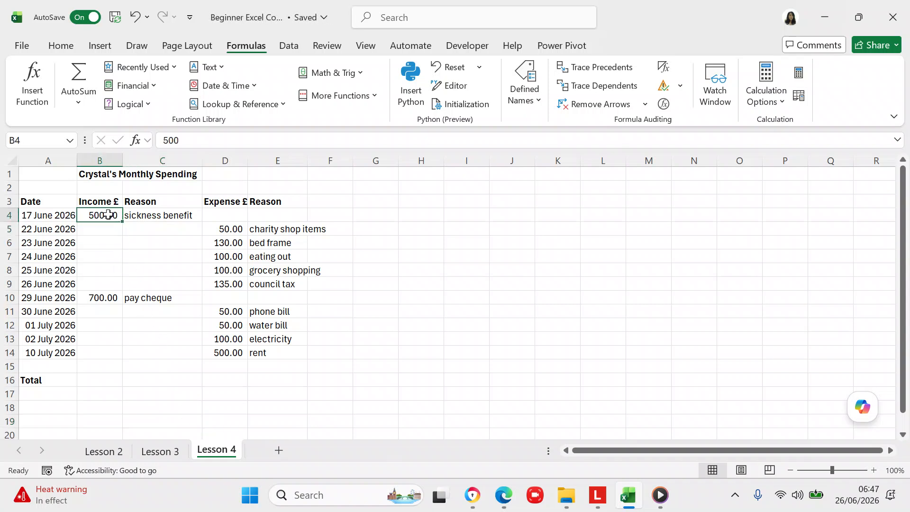
left_click(148, 215)
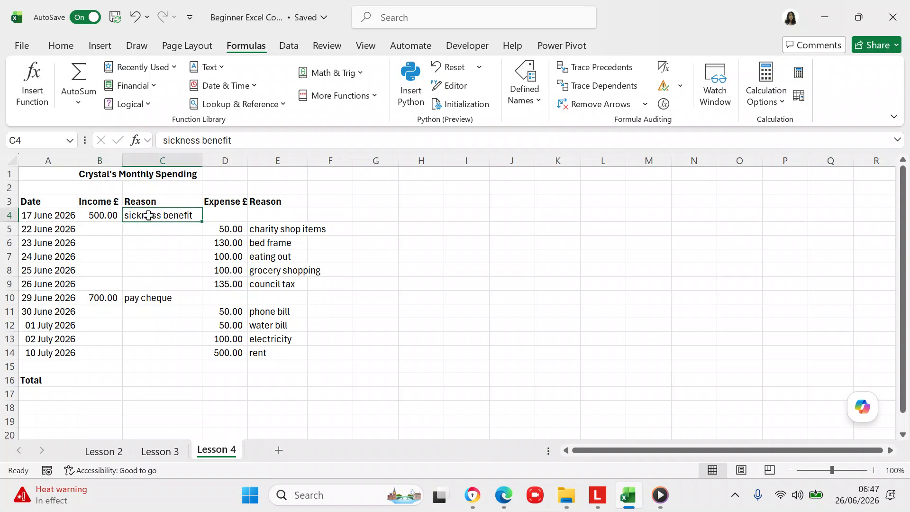
left_click(98, 293)
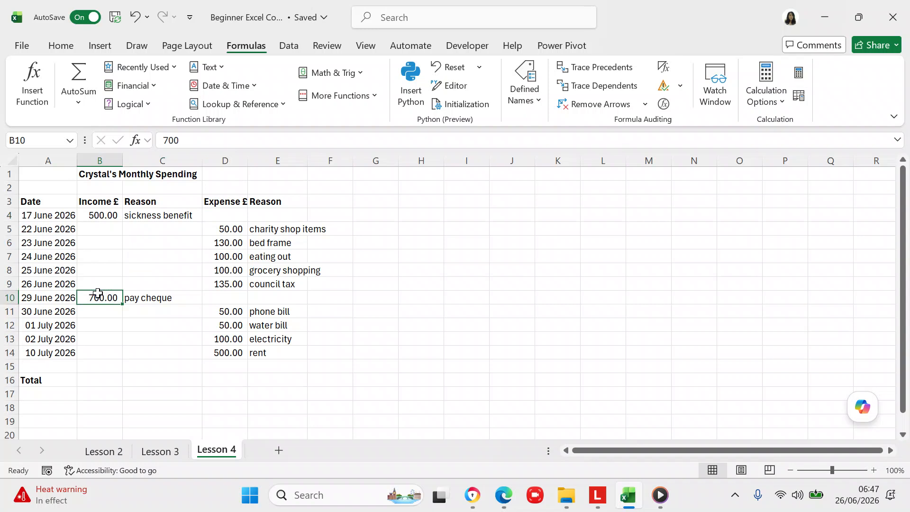
left_click(147, 297)
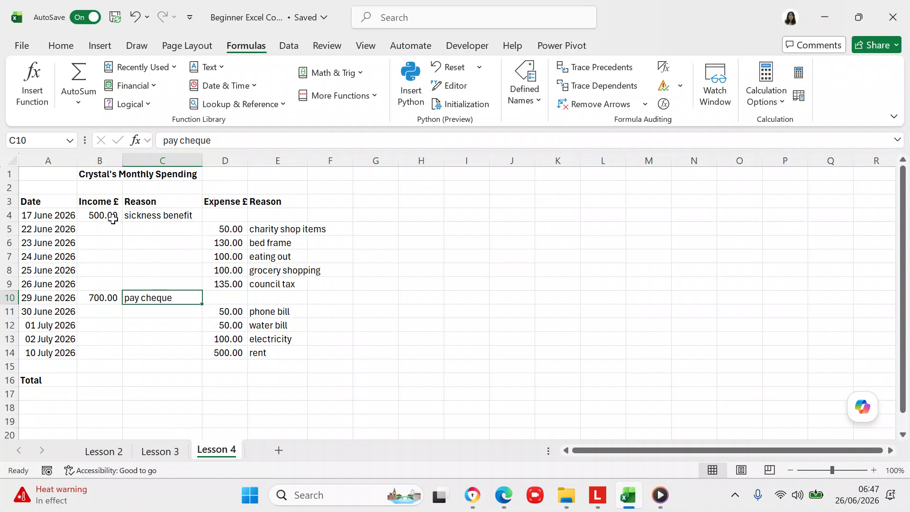
left_click(113, 217)
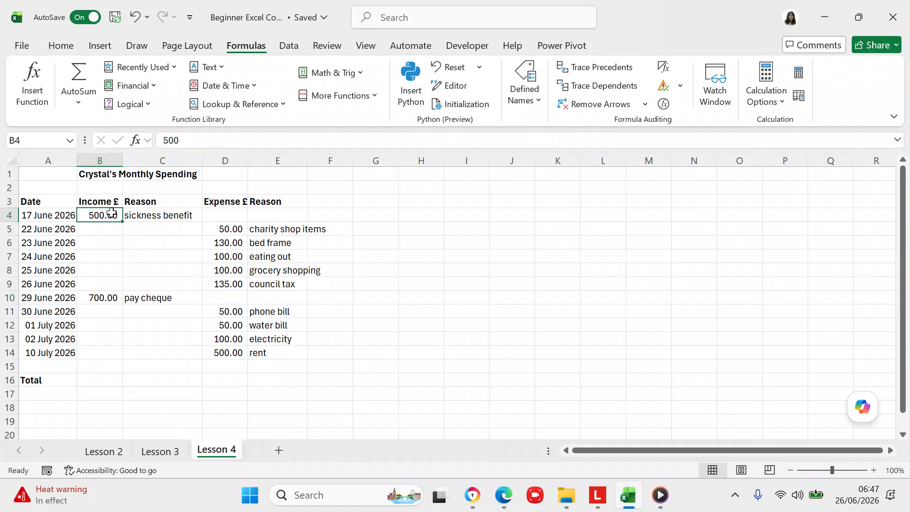
- Apply Accounting format with 2 decimals and Symbol None to income cells B4:B16
key("shift+Down")
key("shift+Down")
key("shift+Down")
key("shift+Down")
key("shift+Down")
key("shift+Down")
key("shift+Down")
key("shift+Down")
key("shift+Down")
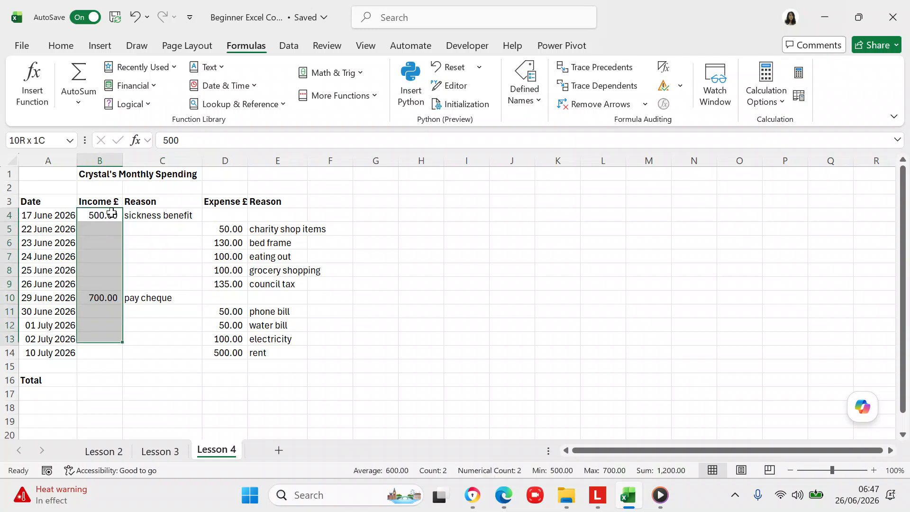
key("shift+Down")
key("shift+Down")
key("shift+Down")
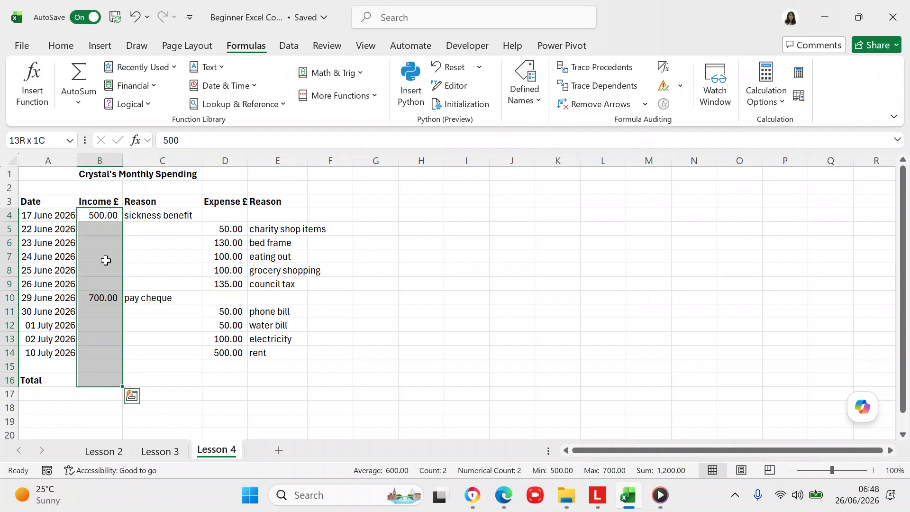
right_click(106, 260)
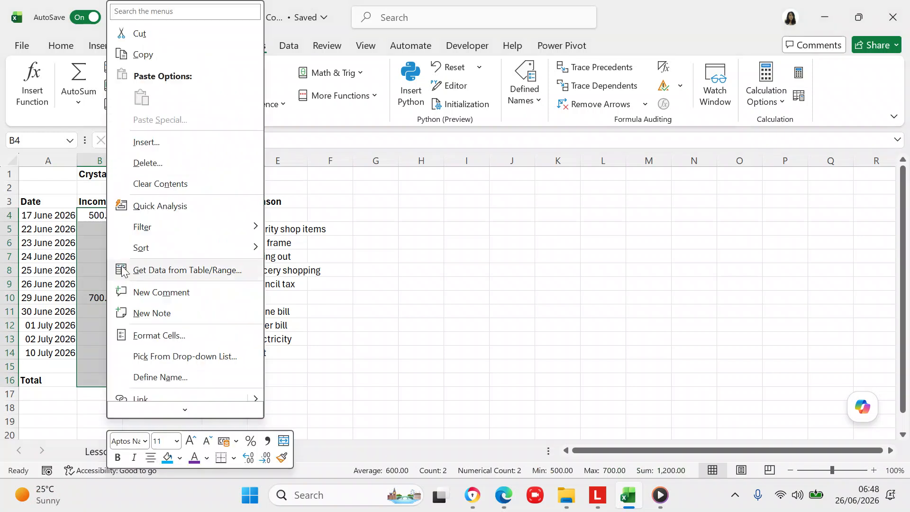
left_click(161, 336)
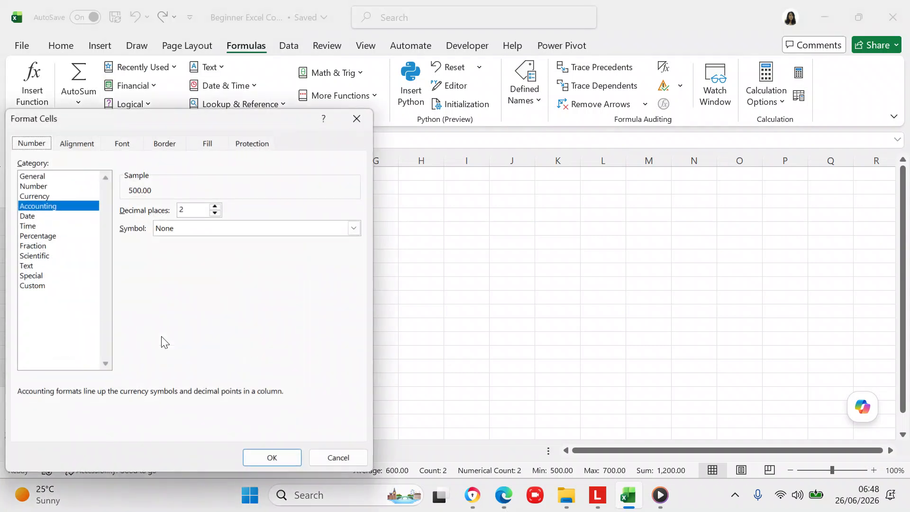
left_click(77, 206)
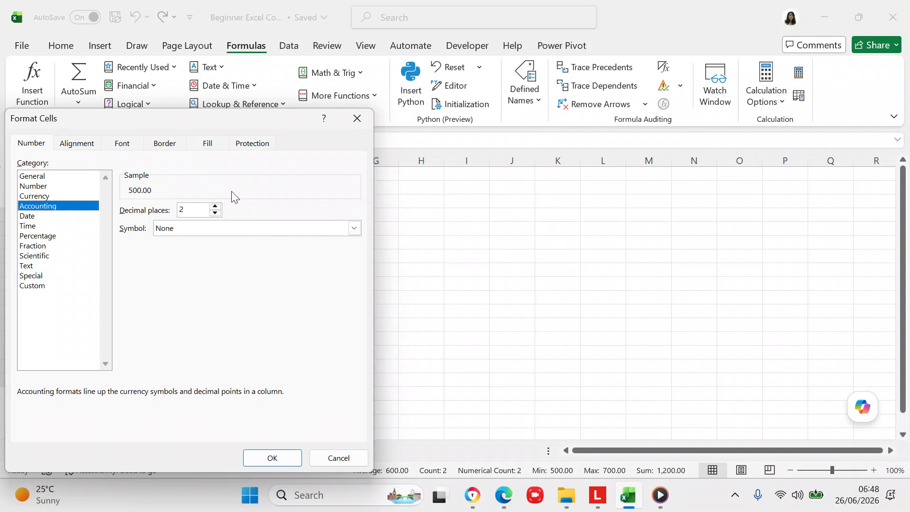
left_click(263, 459)
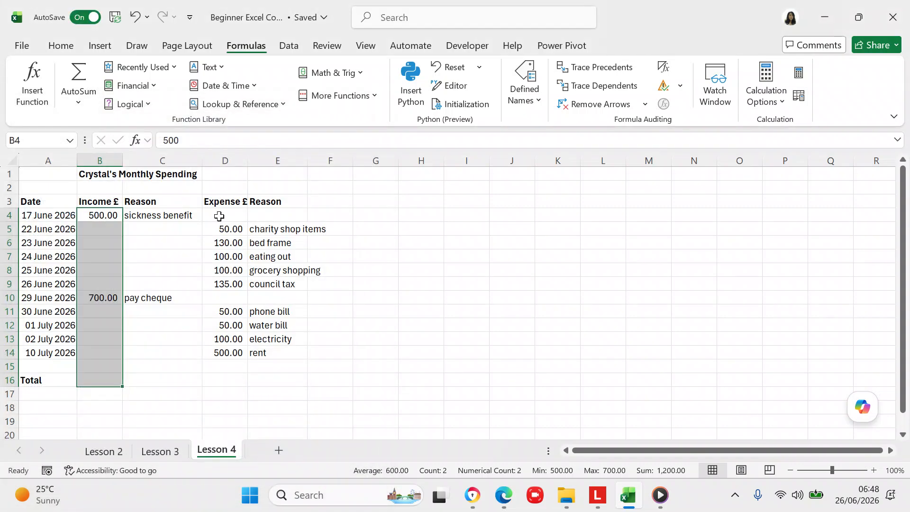
- Apply Accounting format with 2 decimals and no symbol to expense cells D4:D16
left_click(219, 216)
key("shift+Down")
key("shift+Down")
key("shift+Down")
key("shift+Down")
key("shift+Down")
key("shift+Down")
key("shift+Down")
key("shift+Down")
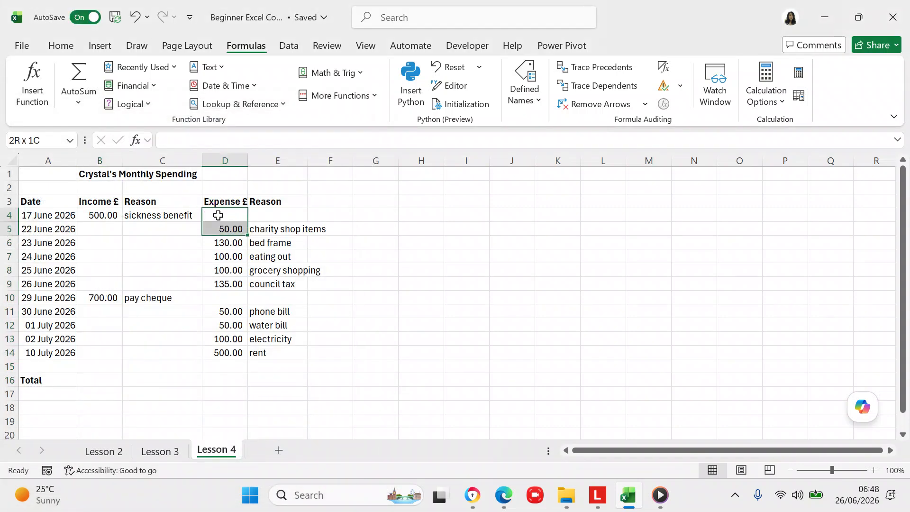
key("shift+Down")
key("shift+Down")
key("shift+Down")
key("shift+Down")
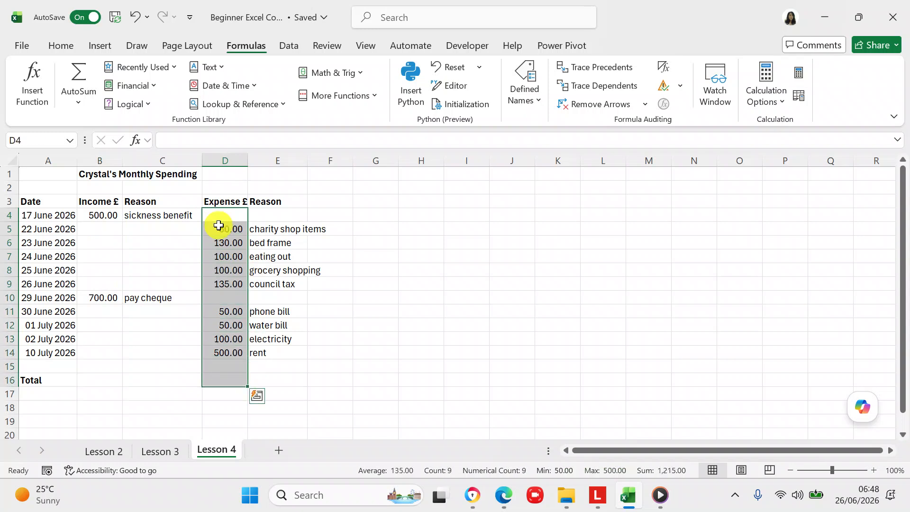
right_click(219, 227)
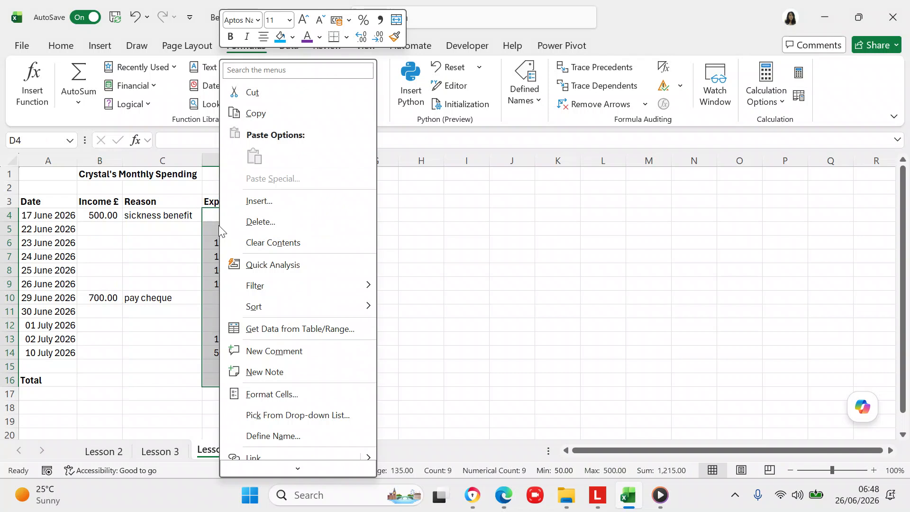
left_click(261, 395)
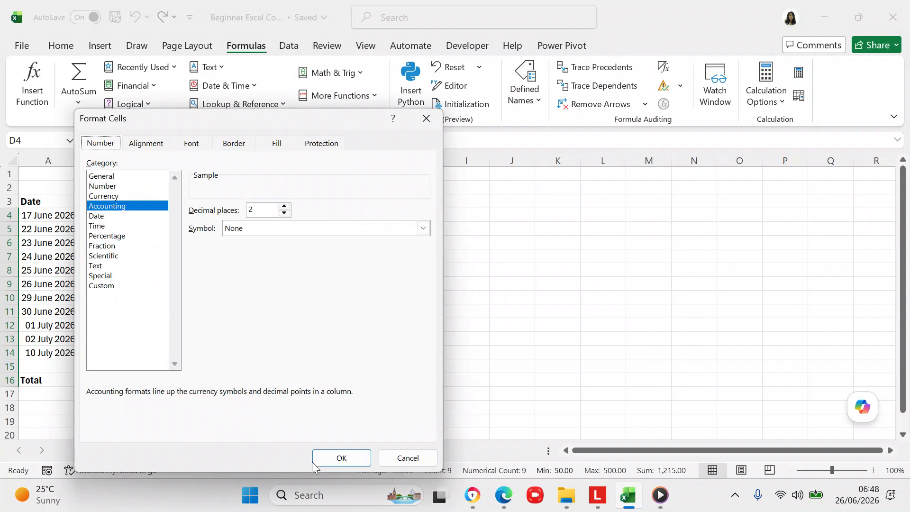
left_click(331, 463)
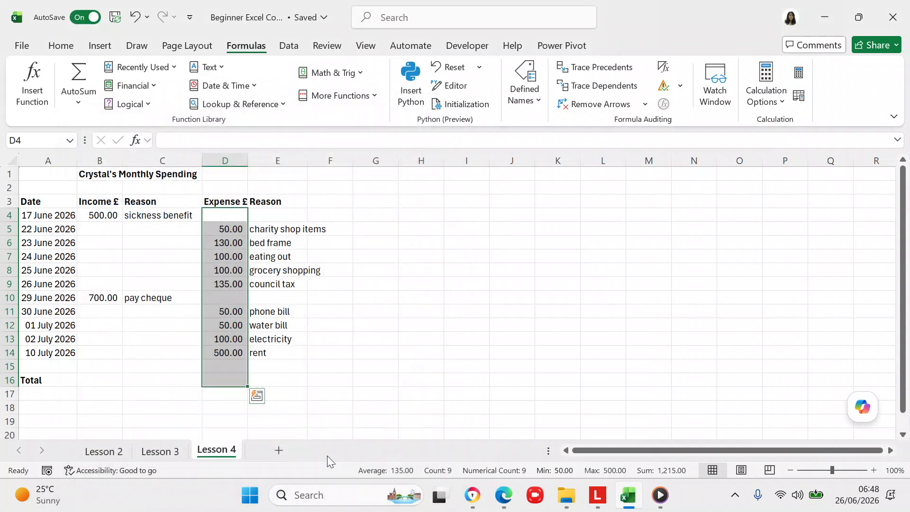
left_click(173, 215)
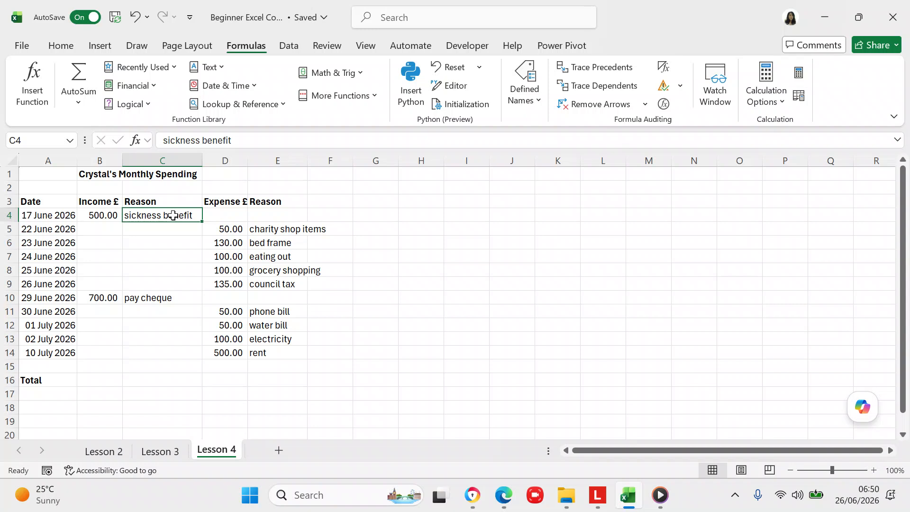
left_click(96, 381)
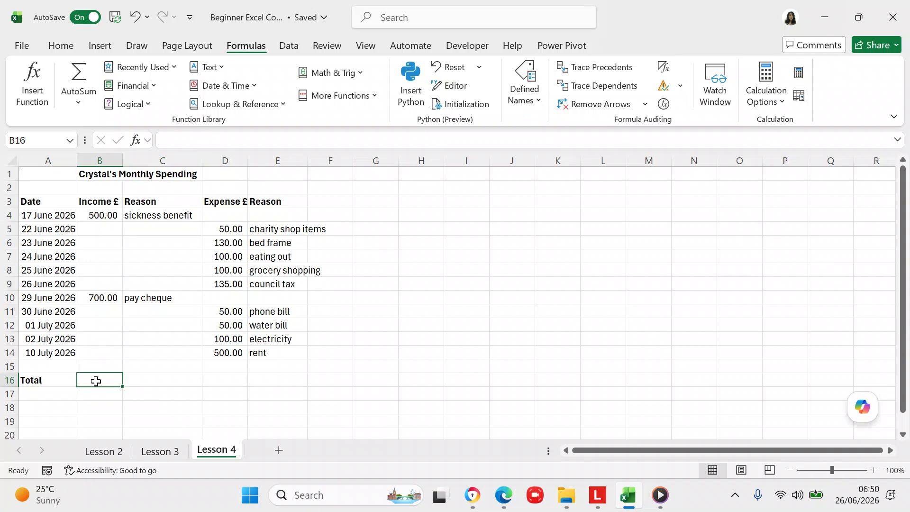
- Insert an AutoSum SUM in B16 over B4:B15, giving an income total of 1,200.00
left_click(79, 103)
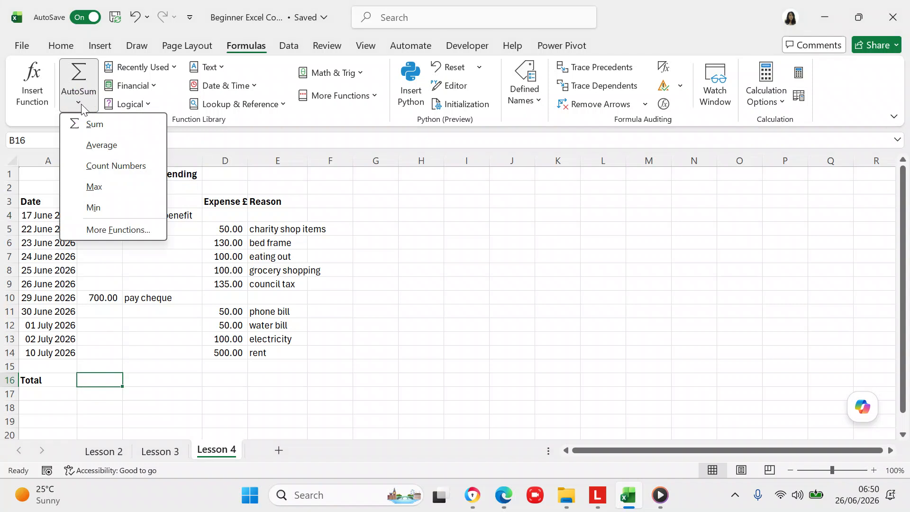
left_click(87, 124)
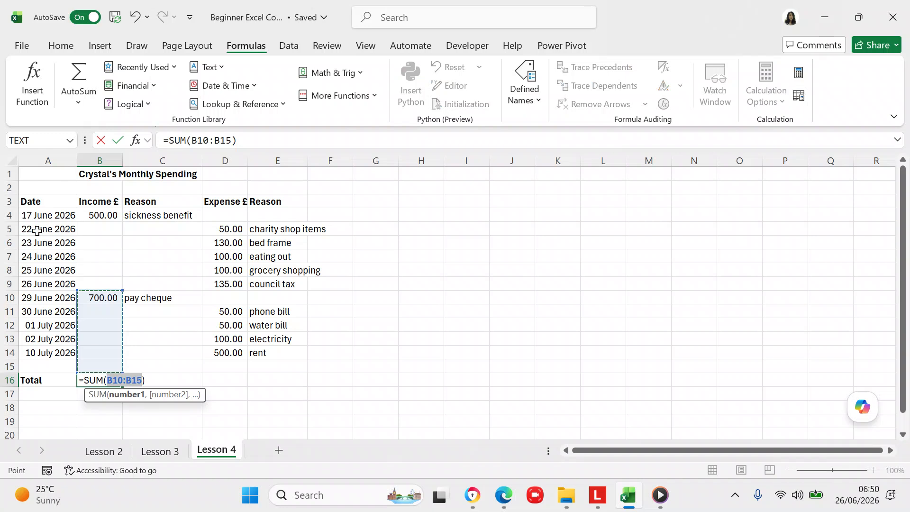
left_click(122, 382)
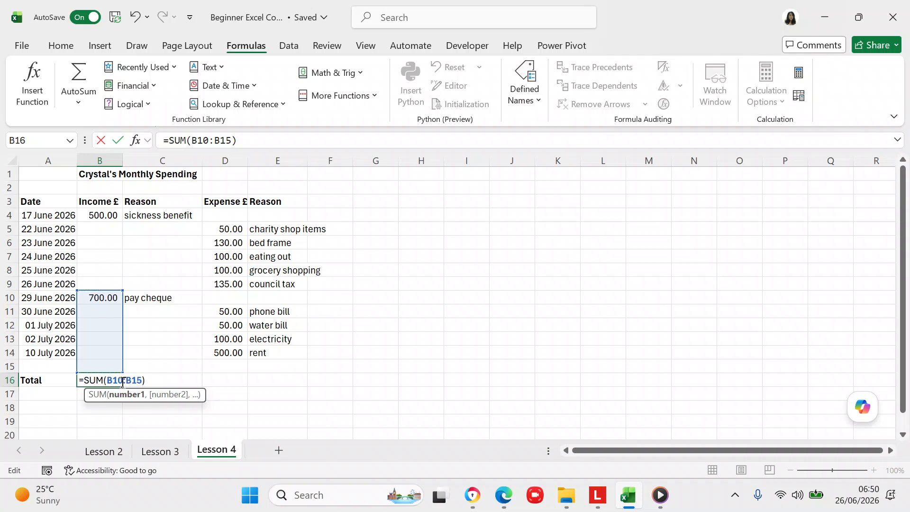
key("BackSpace")
key("BackSpace")
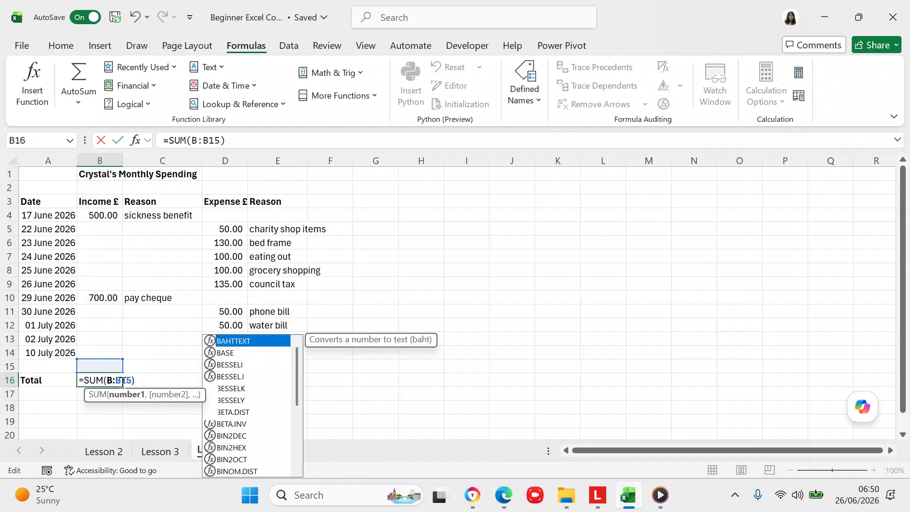
type("4")
key("Return")
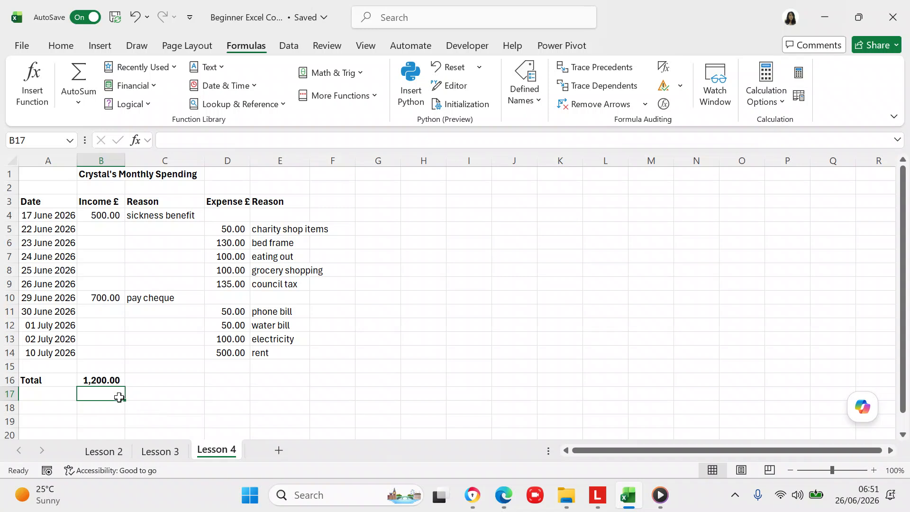
left_click(19, 380)
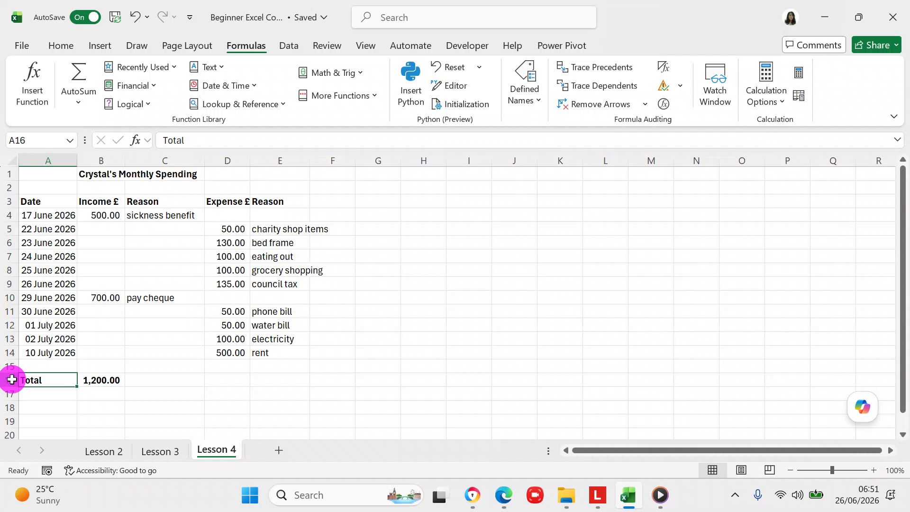
left_click(8, 380)
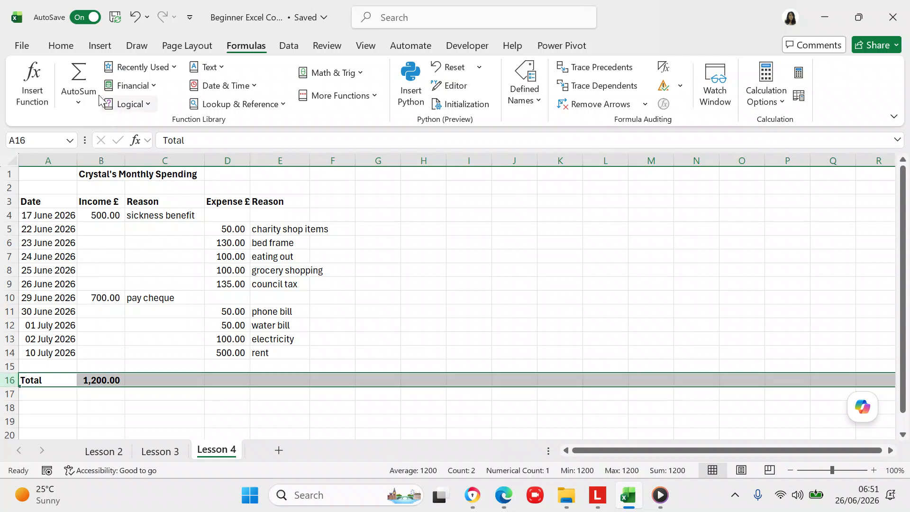
left_click(59, 47)
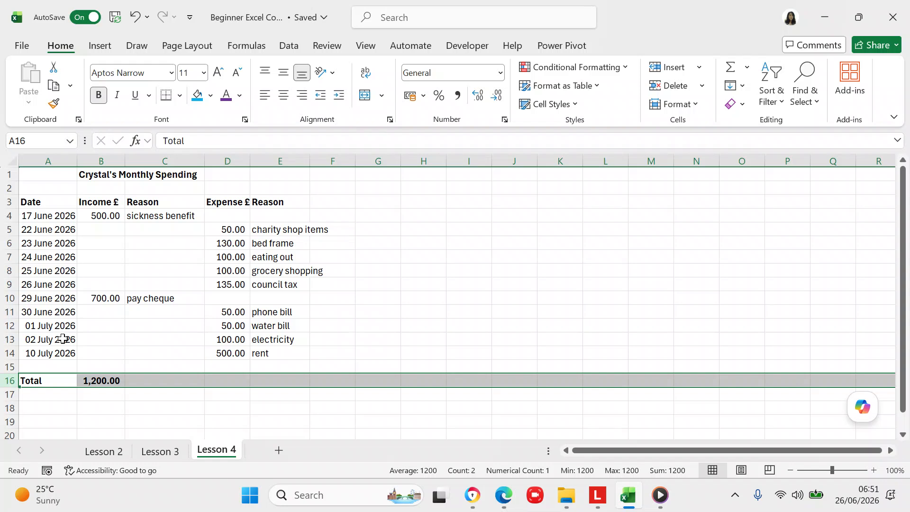
left_click(93, 379)
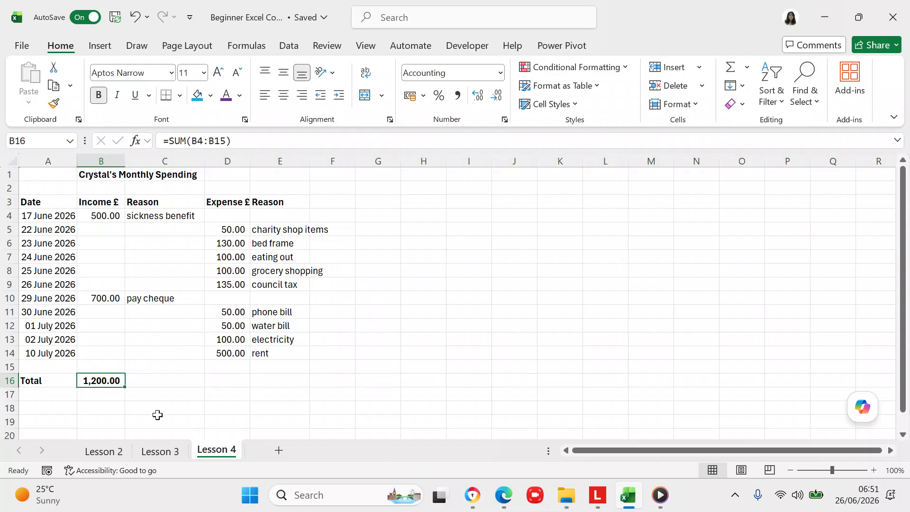
left_click(232, 382)
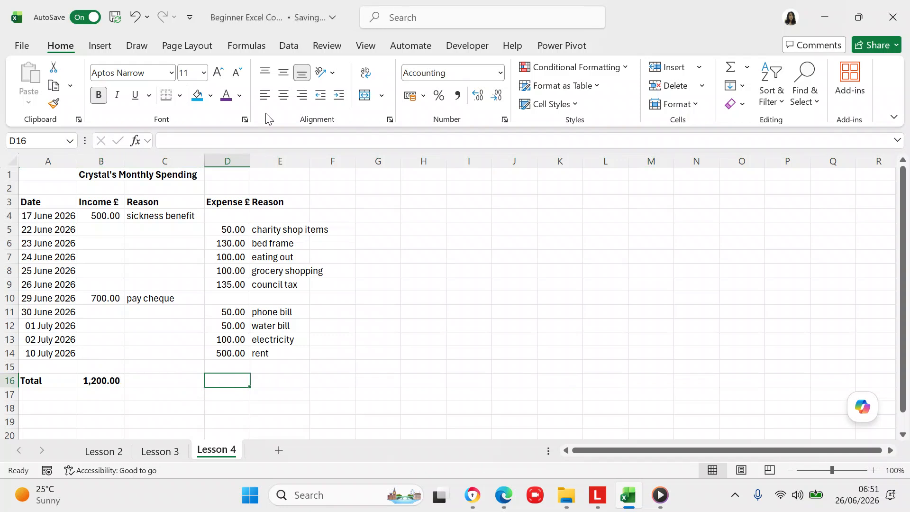
left_click(253, 44)
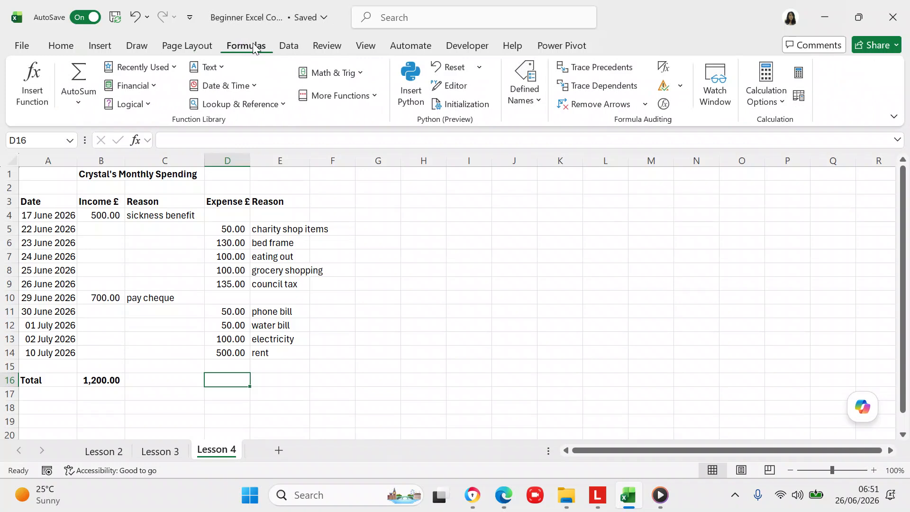
- Enter =sum(e4:e15) in D16 as the expense total formula
type("=")
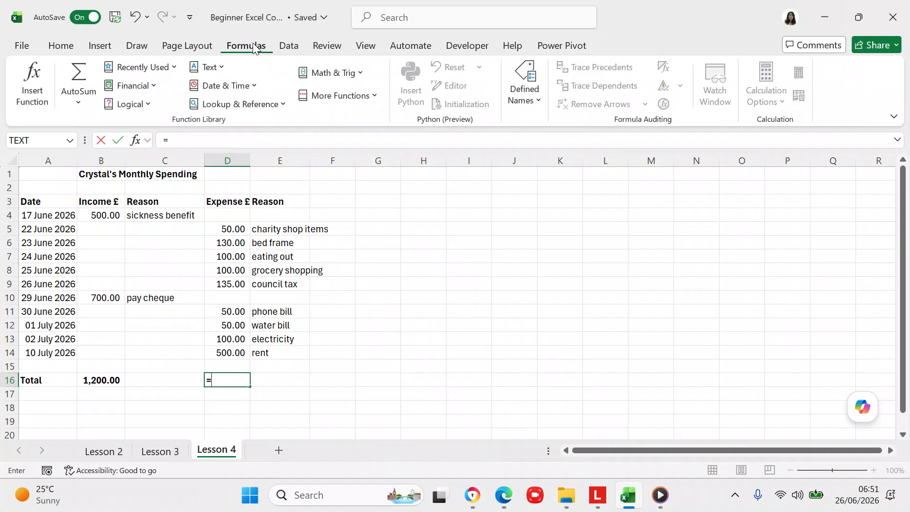
type("(")
key("BackSpace")
type("sum")
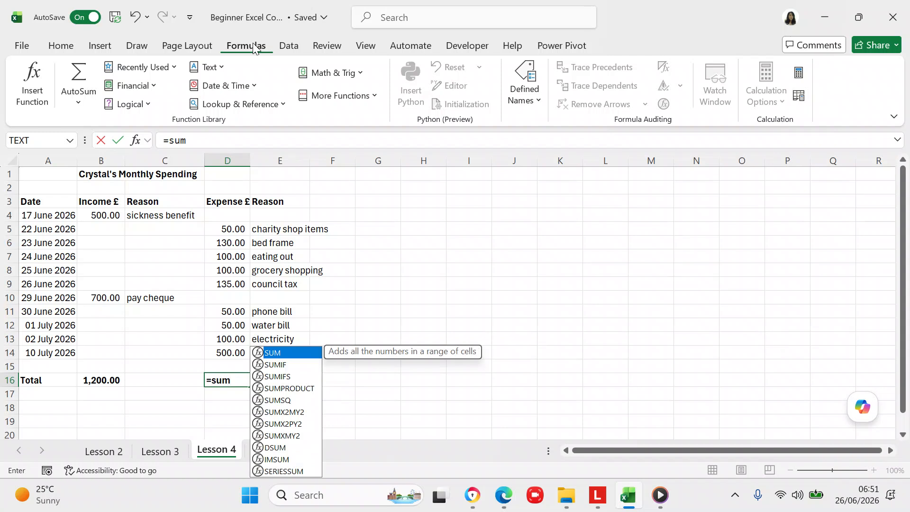
type("(")
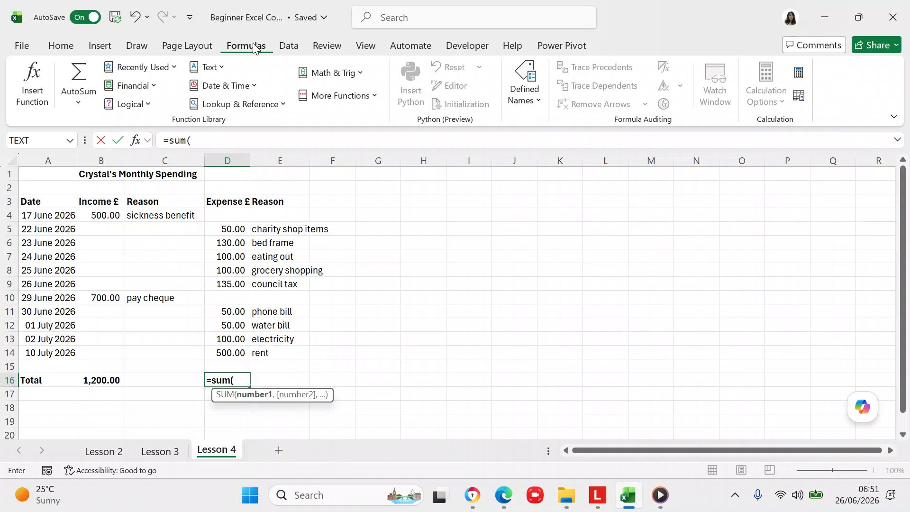
type("e4:")
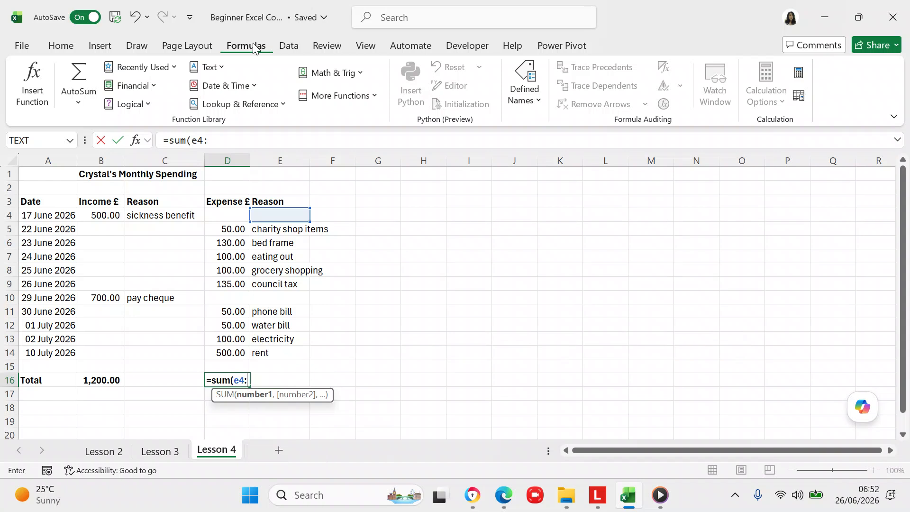
type("e1")
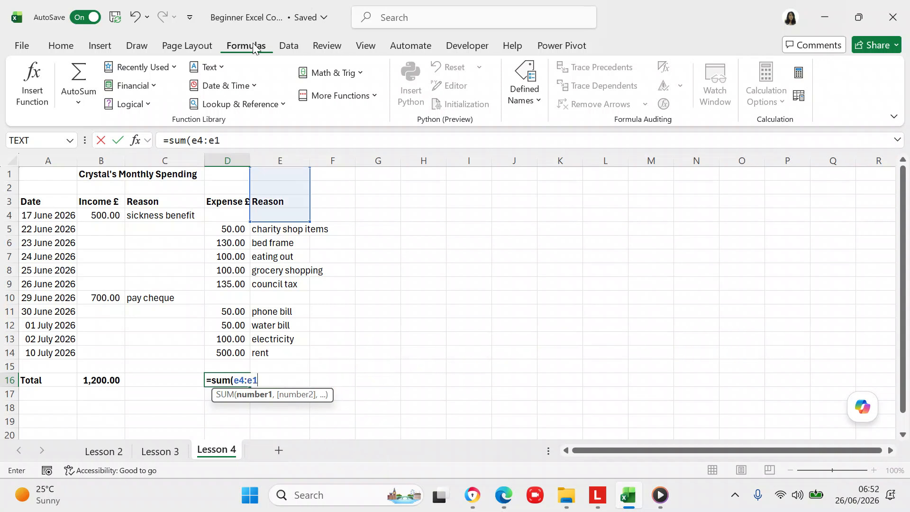
type("5")
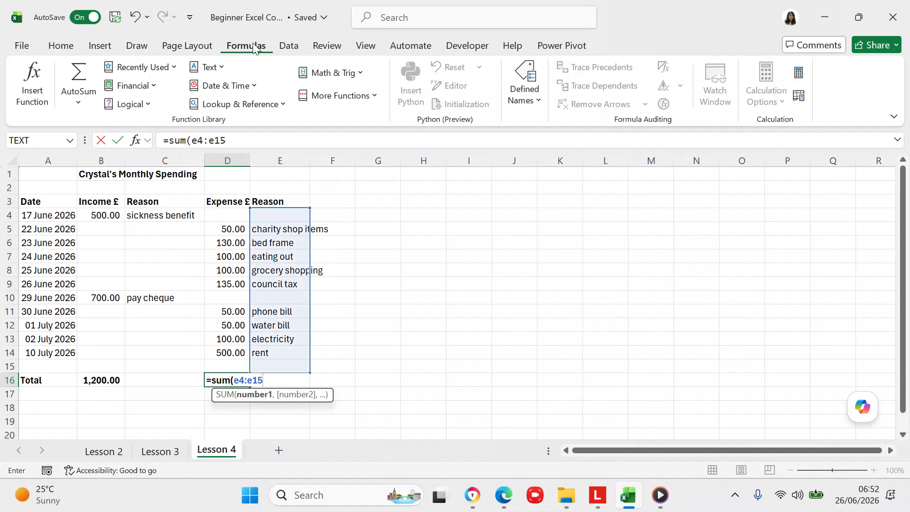
type(")")
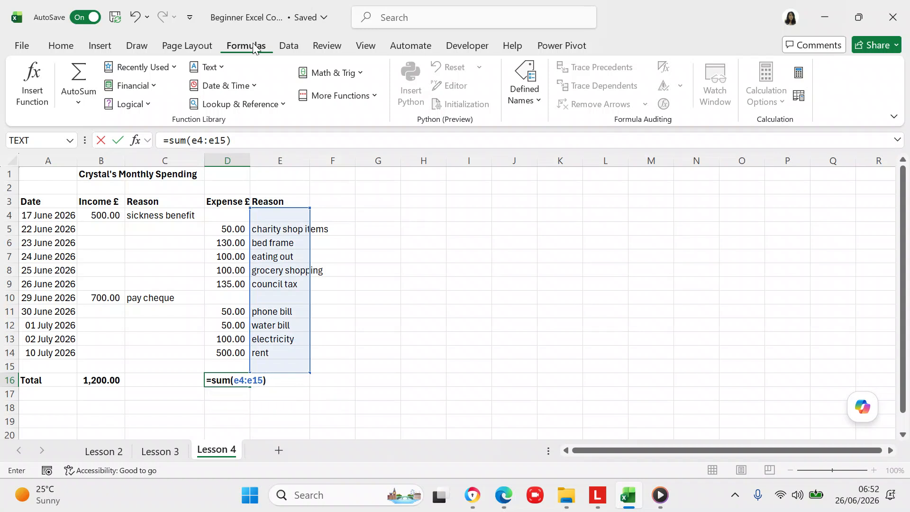
key("Return")
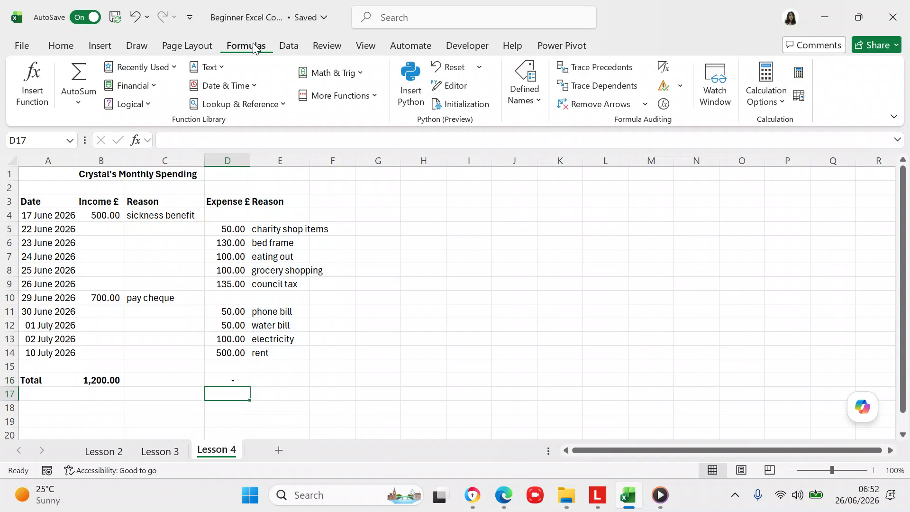
left_click(218, 380)
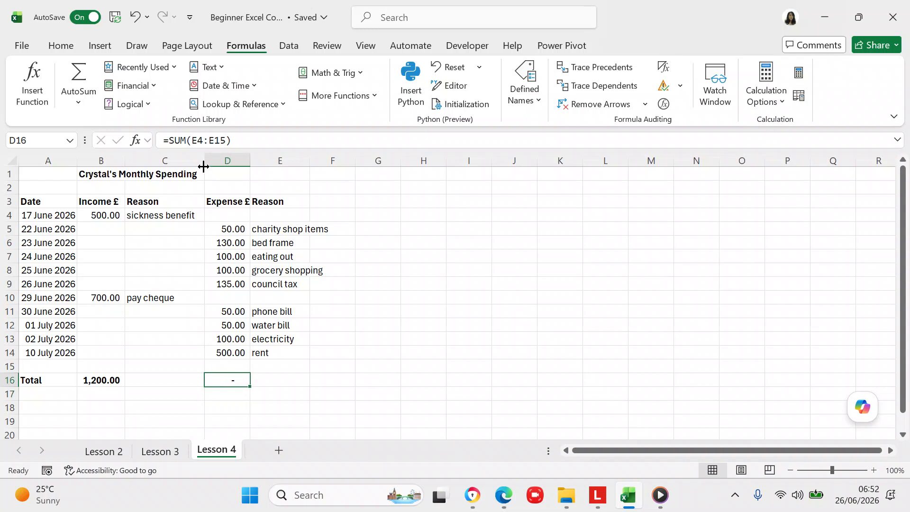
- Change D16's formula to =SUM(D4:D15) so the expense total reads 1,215.00
left_click(200, 142)
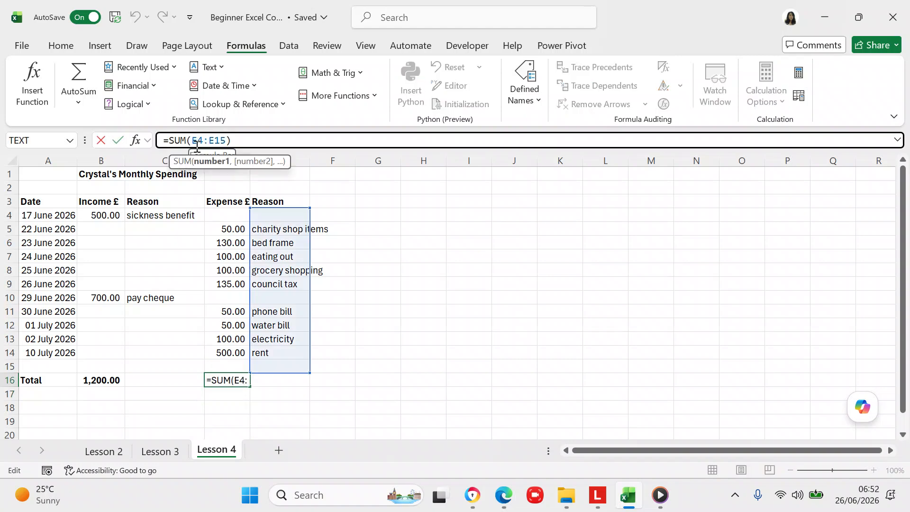
key("BackSpace")
type("d")
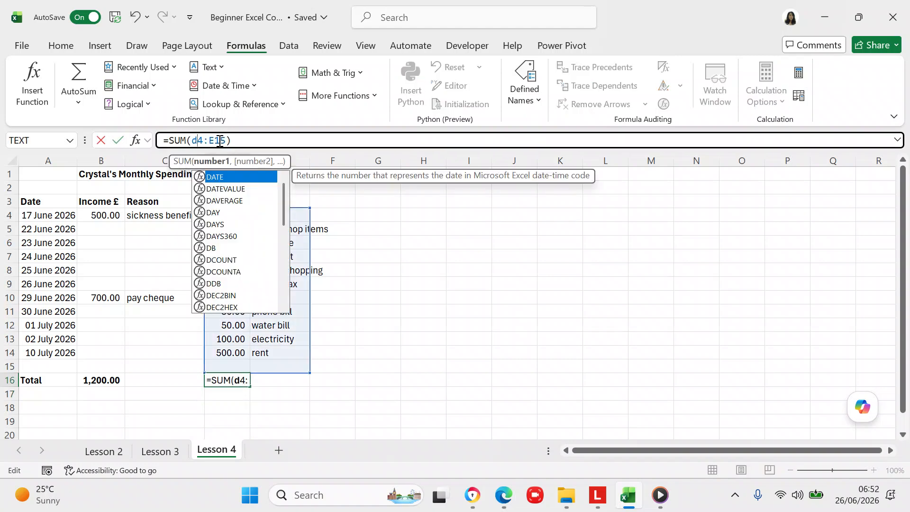
left_click(214, 139)
key("BackSpace")
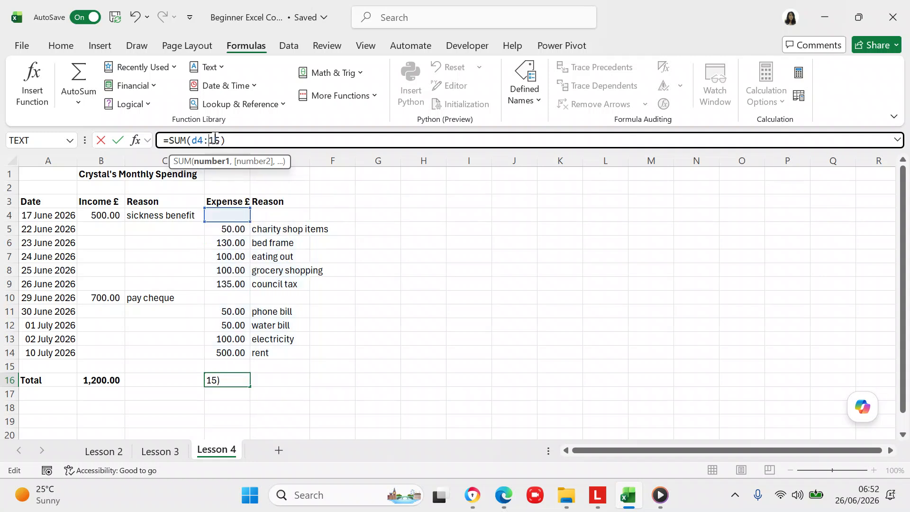
type("d")
key("Return")
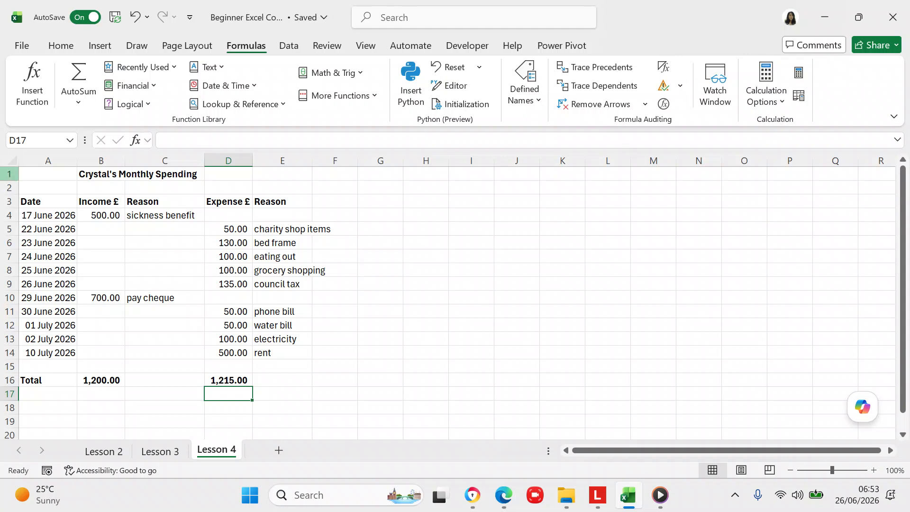
- Type the label Average into A17, correcting the typo
left_click(54, 395)
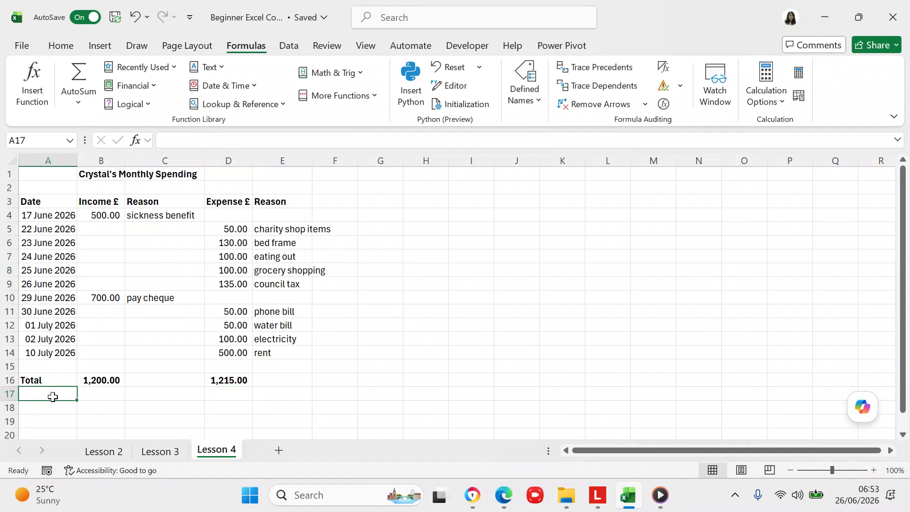
double_click(44, 397)
type("A")
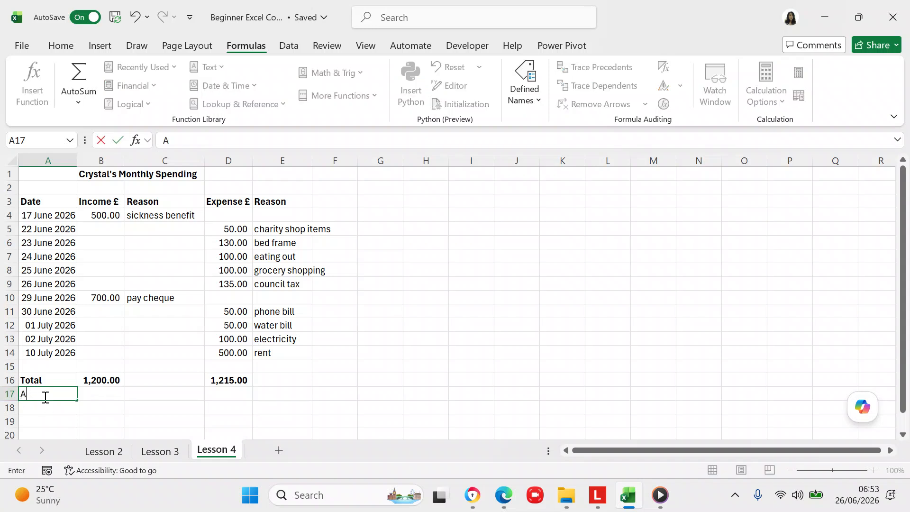
type("verage")
left_click(84, 397)
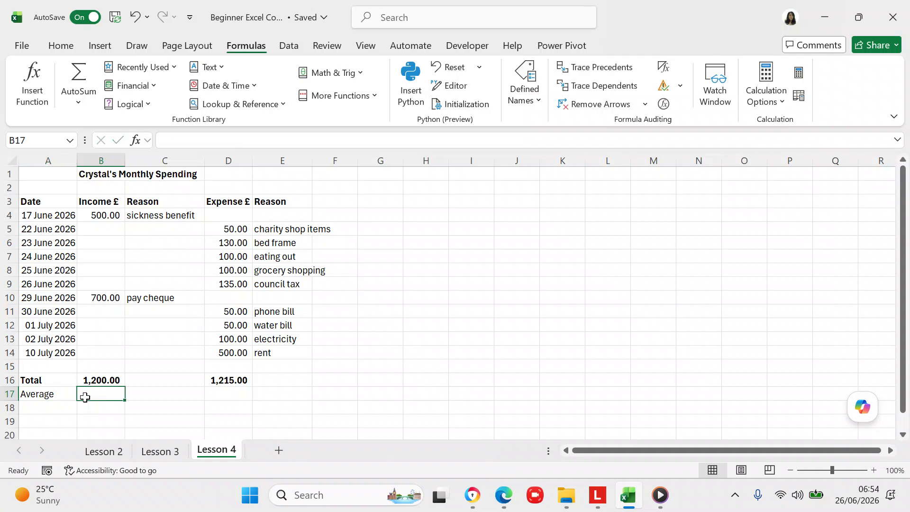
type("=")
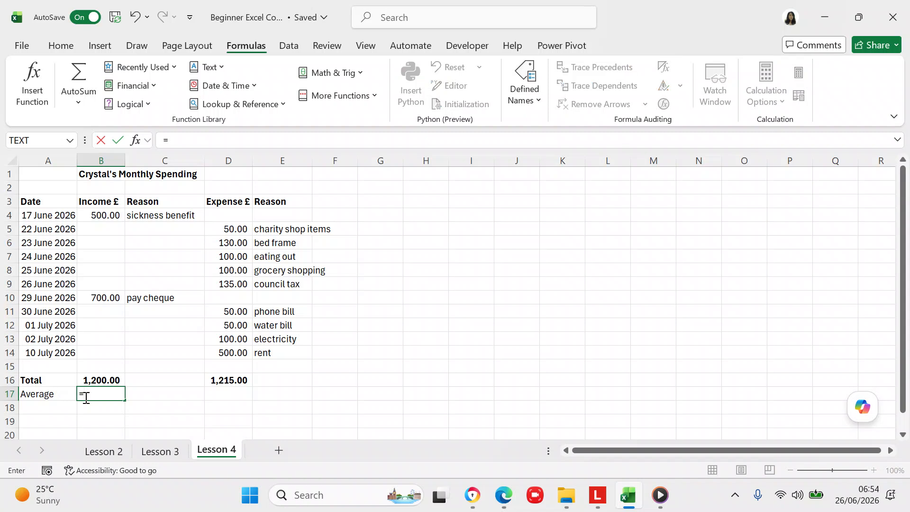
- Enter =B16/COUNTA(B4:B15) in B17 for an average income of 600
left_click(109, 380)
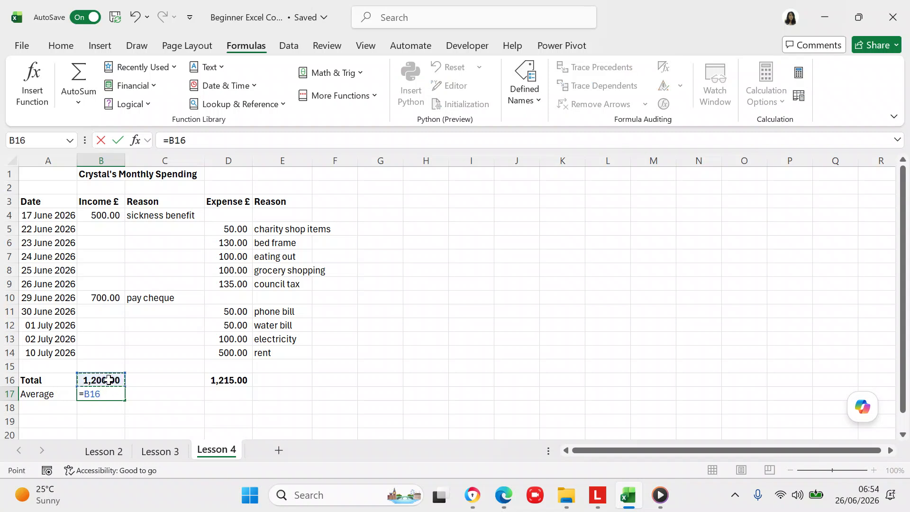
left_click(213, 136)
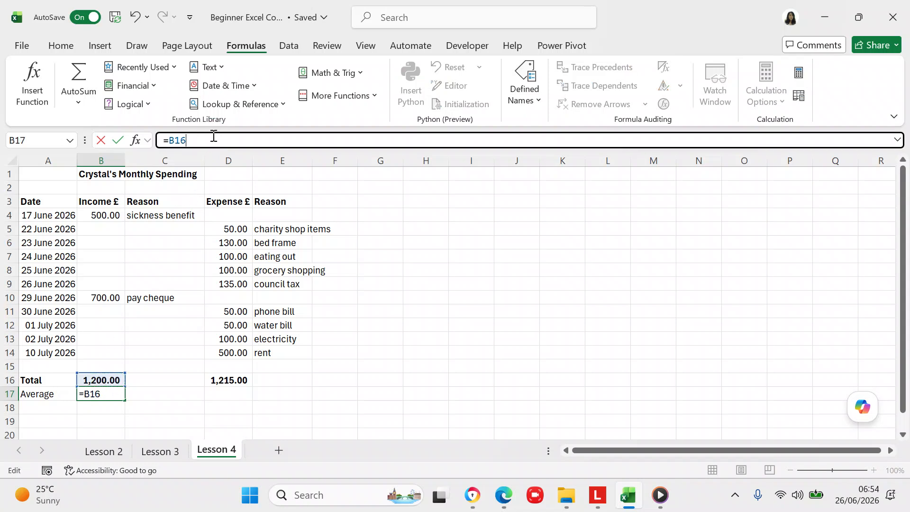
type("/")
type("counta")
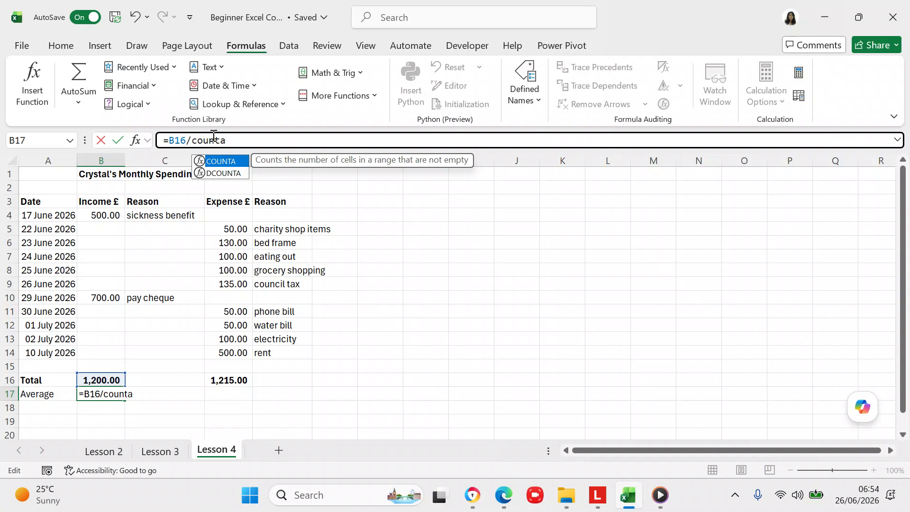
type("(")
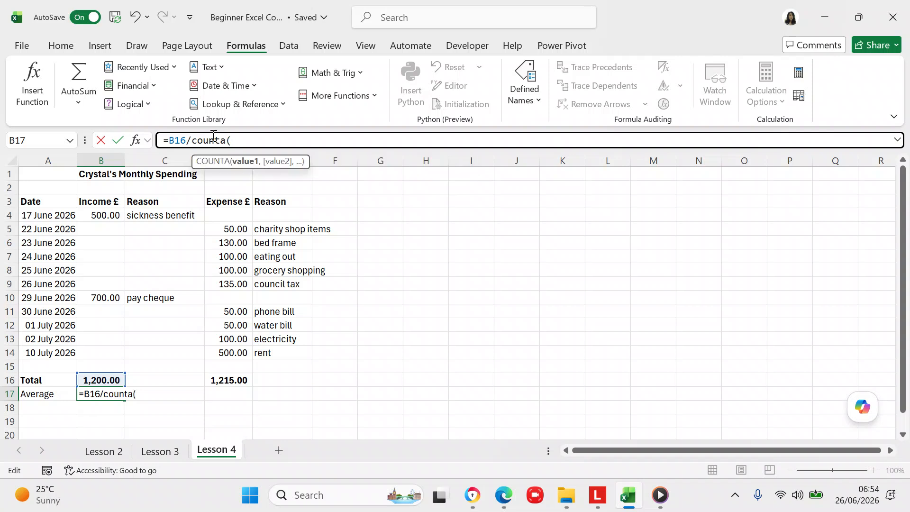
type("b")
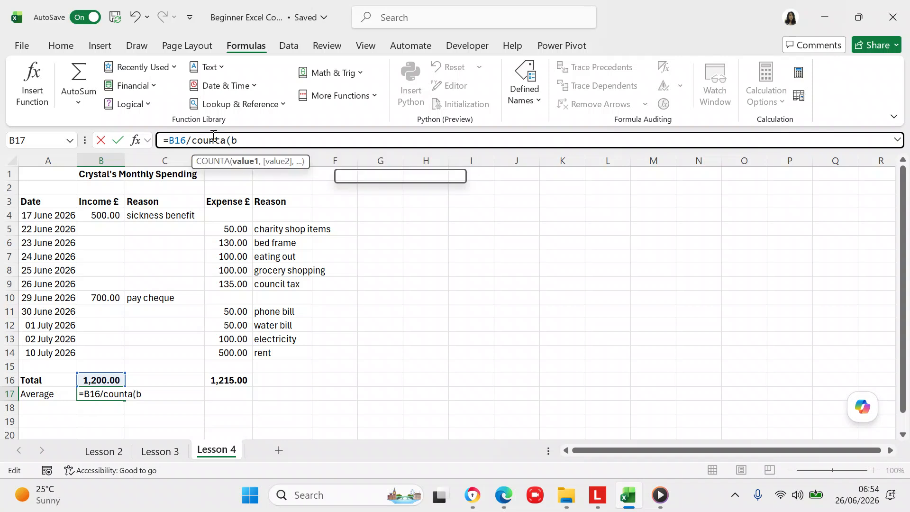
type("4:b15)")
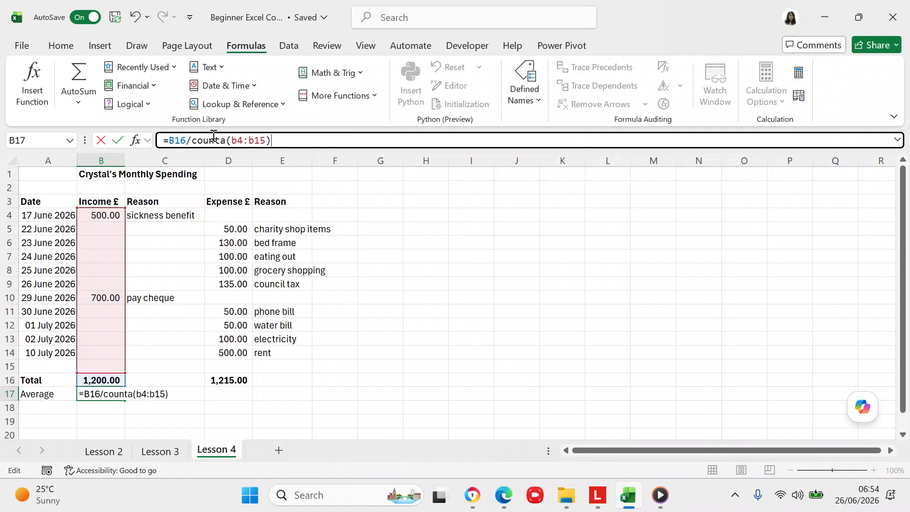
key("Return")
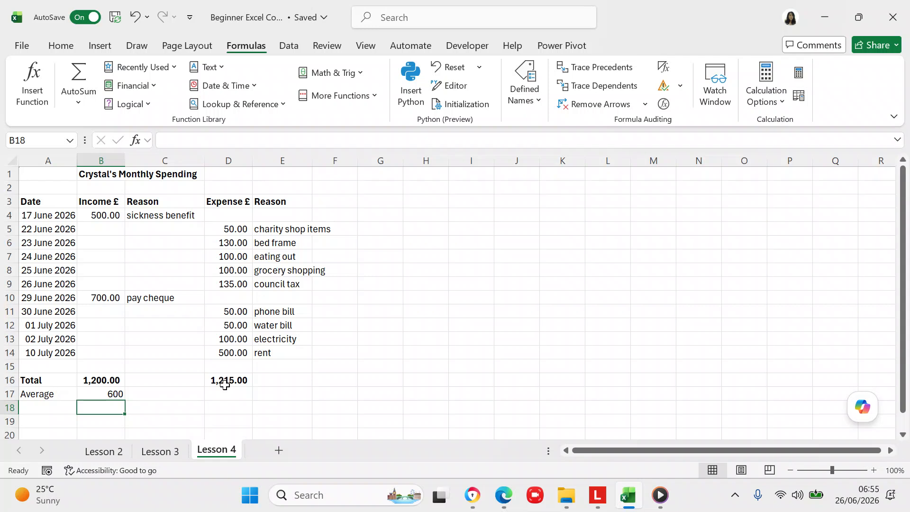
left_click(117, 393)
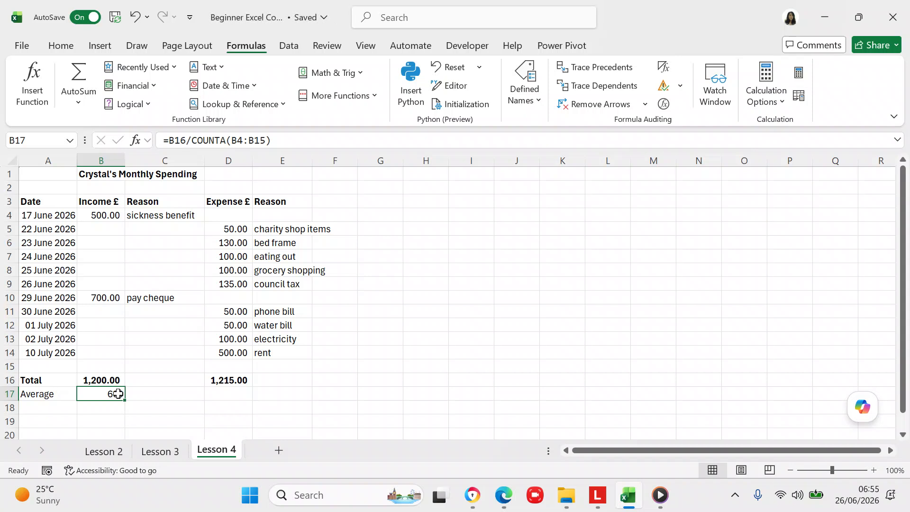
- Enter =D16/COUNTA(D4:D15) in D17 for an average expense of 135
left_click(221, 395)
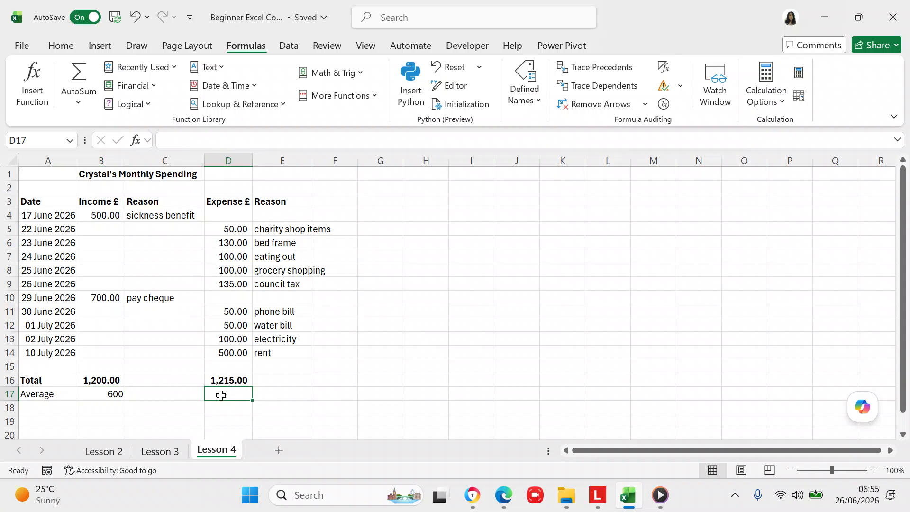
type("=")
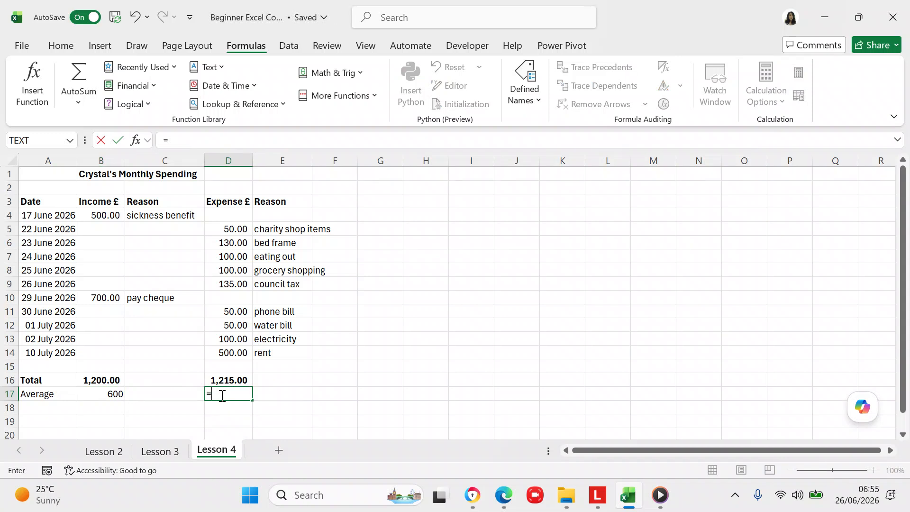
type("d16")
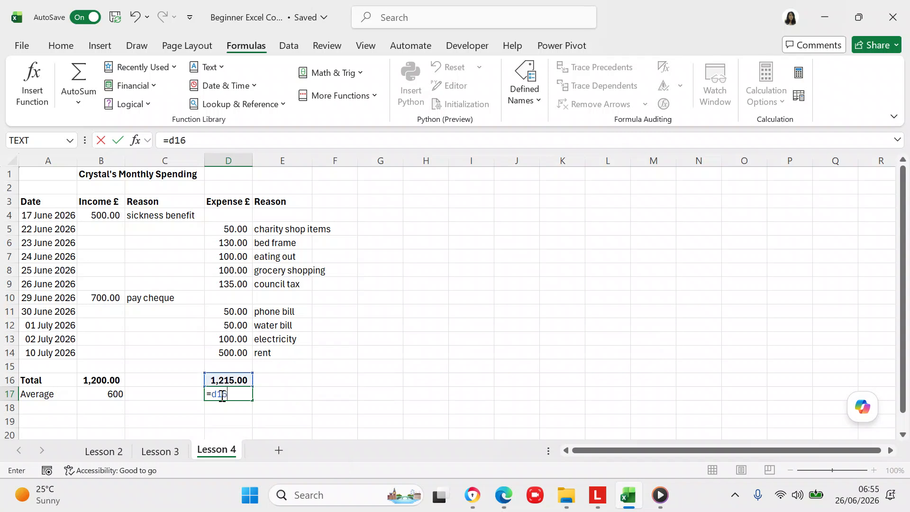
type("/counta")
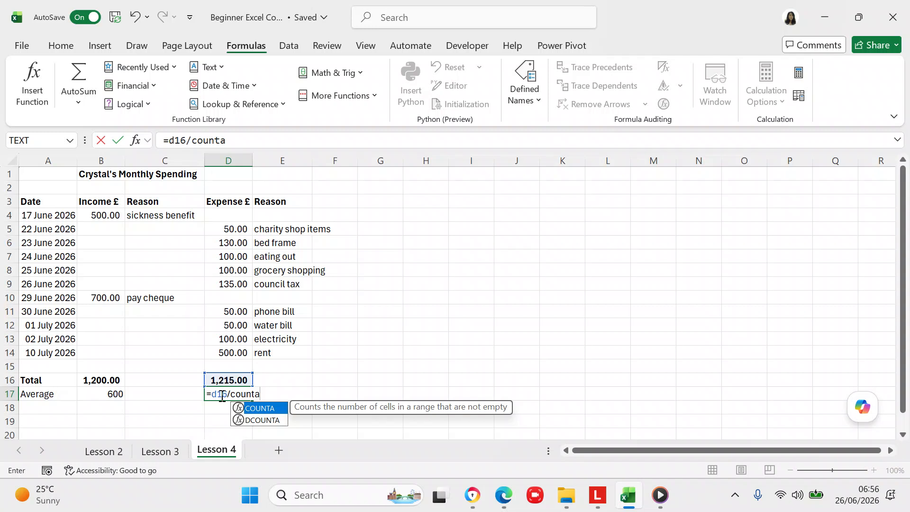
type("(")
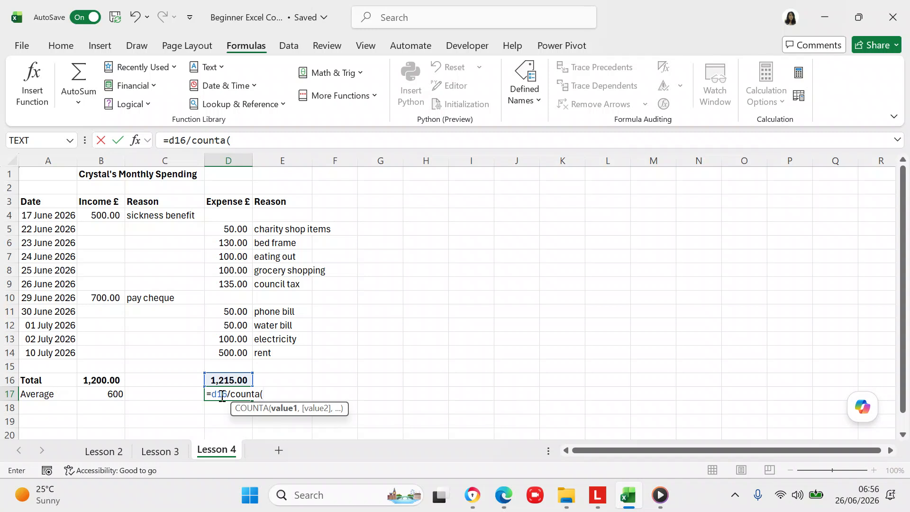
type("d4")
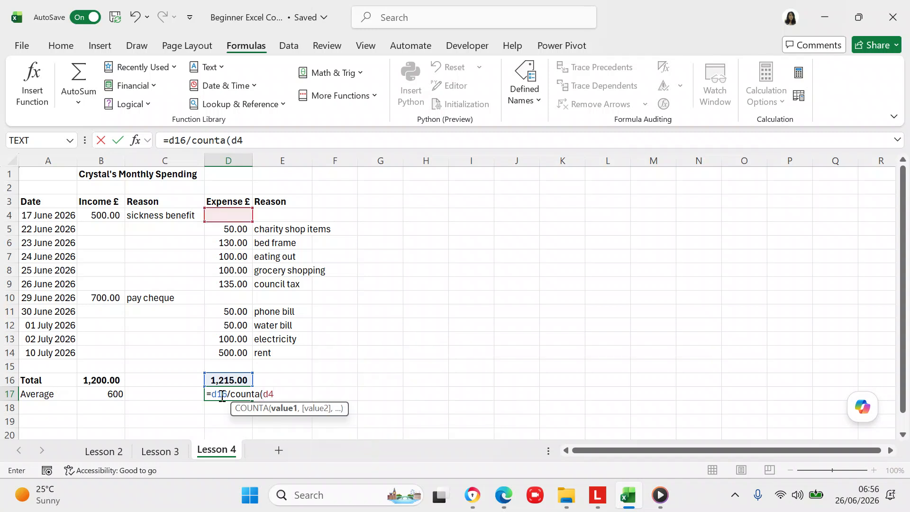
type(":d15")
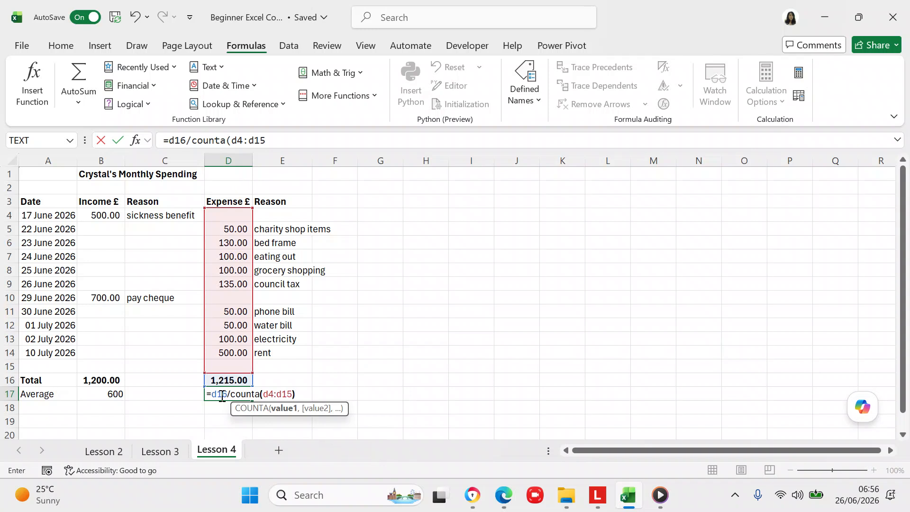
type(")")
key("Return")
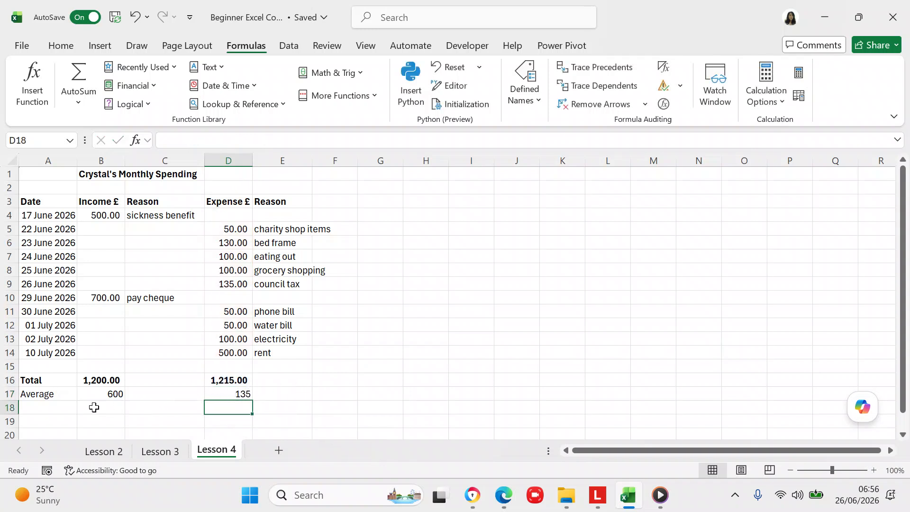
left_click(102, 394)
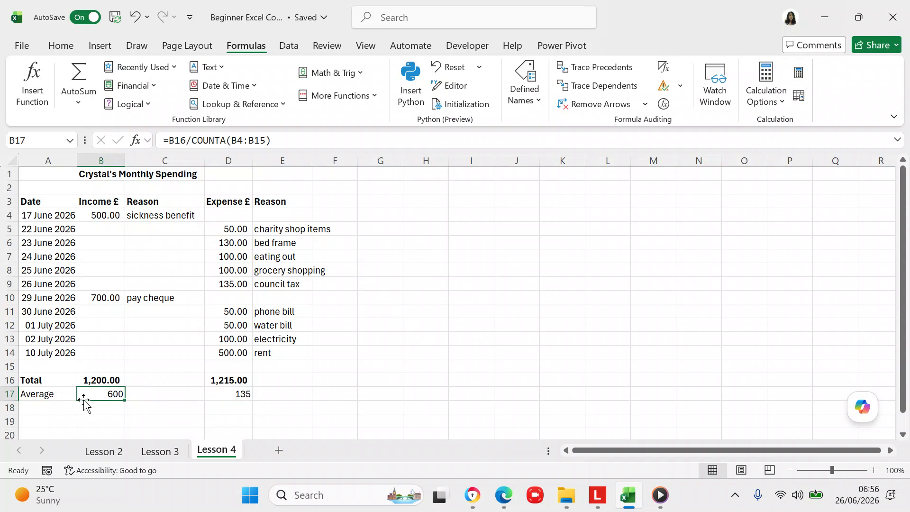
- Enter a second 'Average' label in A18, below the row 17 averages of 600 and 135
left_click(63, 408)
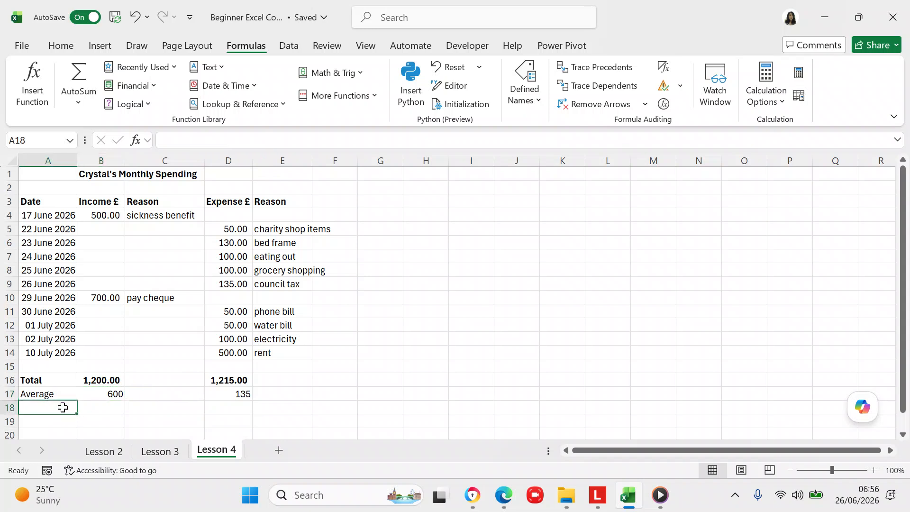
type("Average")
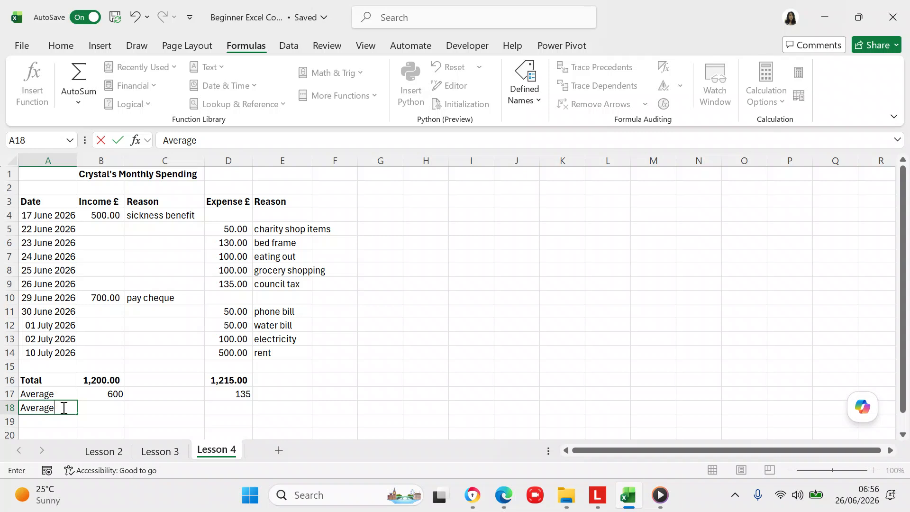
left_click(98, 408)
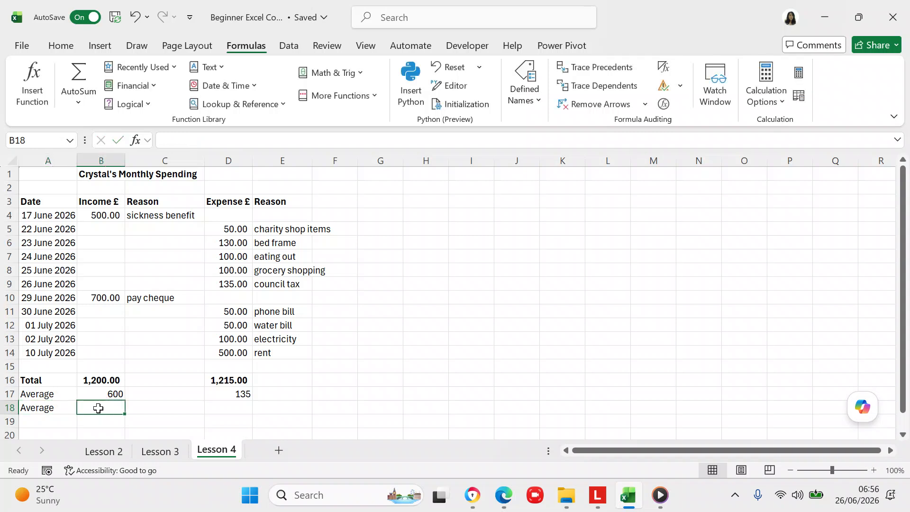
left_click(95, 395)
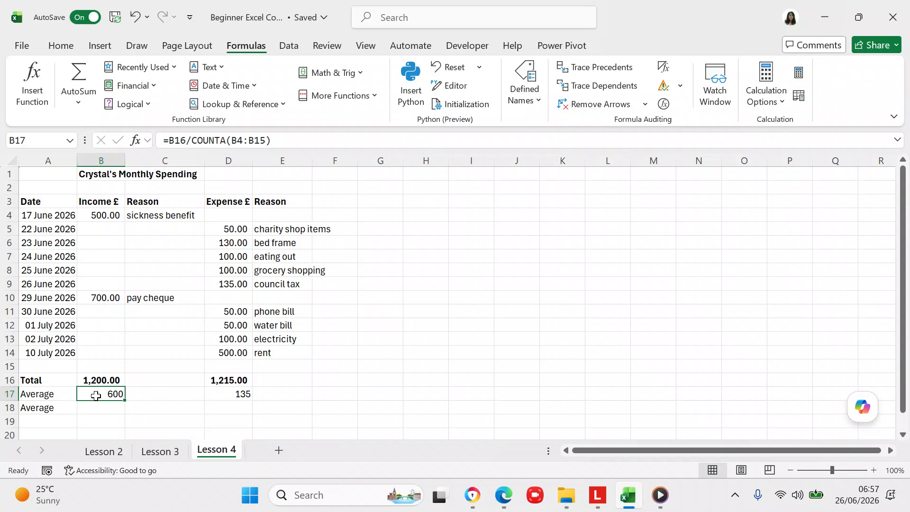
- Enter =AVERAGE(B4:B15) in B18, giving an income average of 600.00
left_click(93, 406)
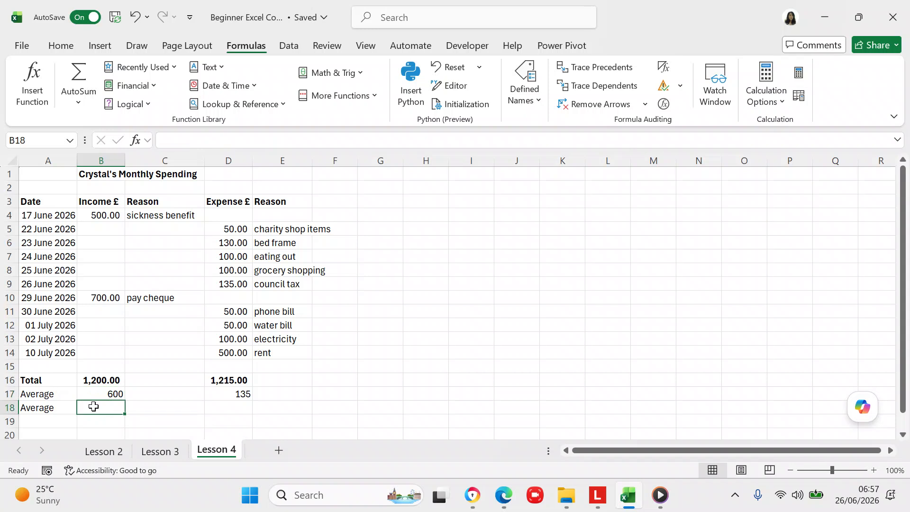
type("=a")
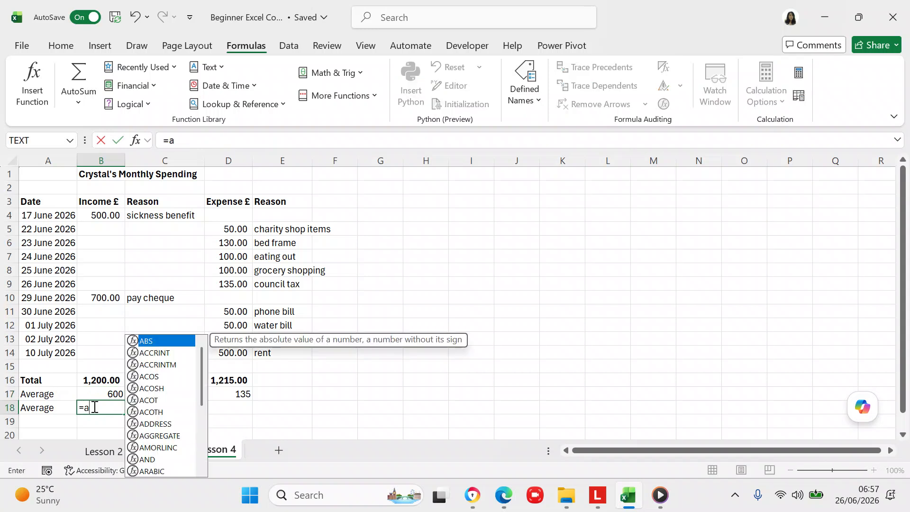
type("verage(")
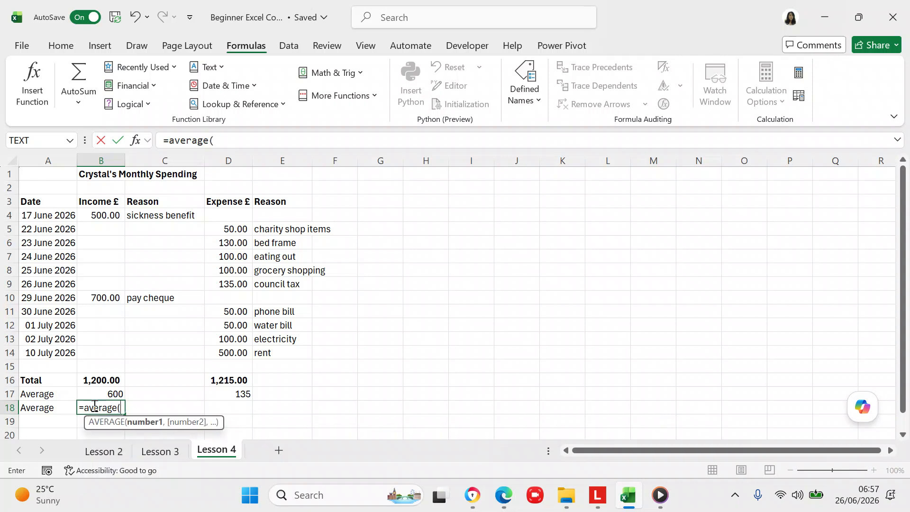
left_click(114, 218)
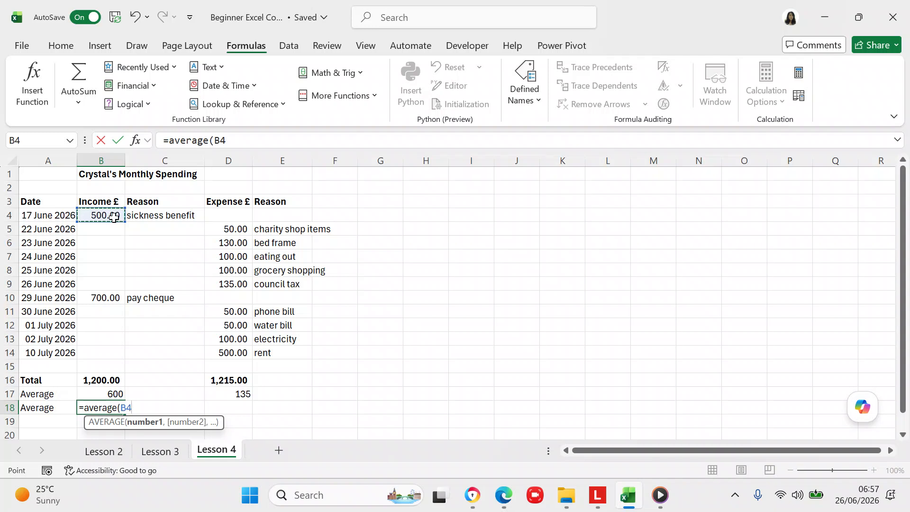
key("shift+Down")
key("shift+Down")
key("shift+Down")
key("shift+Down")
key("shift+Down")
key("shift+Down")
key("shift+Down")
key("shift+Down")
key("shift+Down")
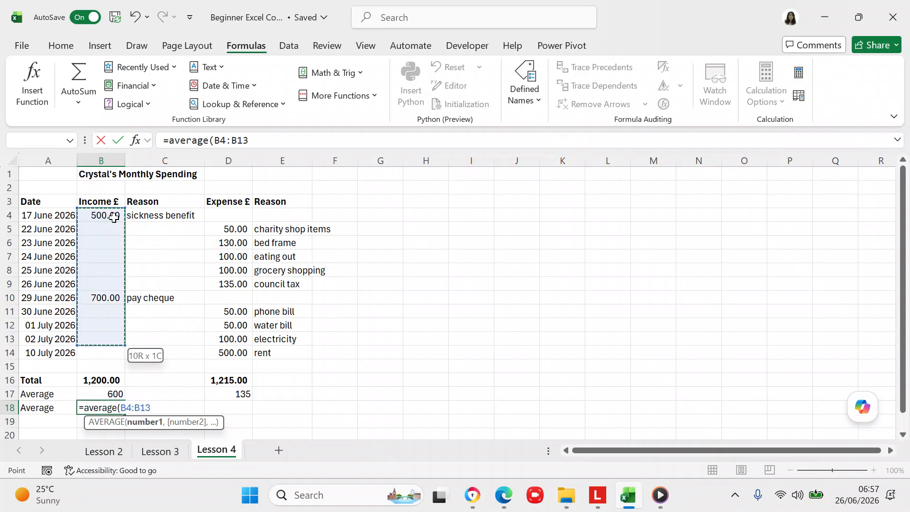
key("shift+Down")
key("shift+Down")
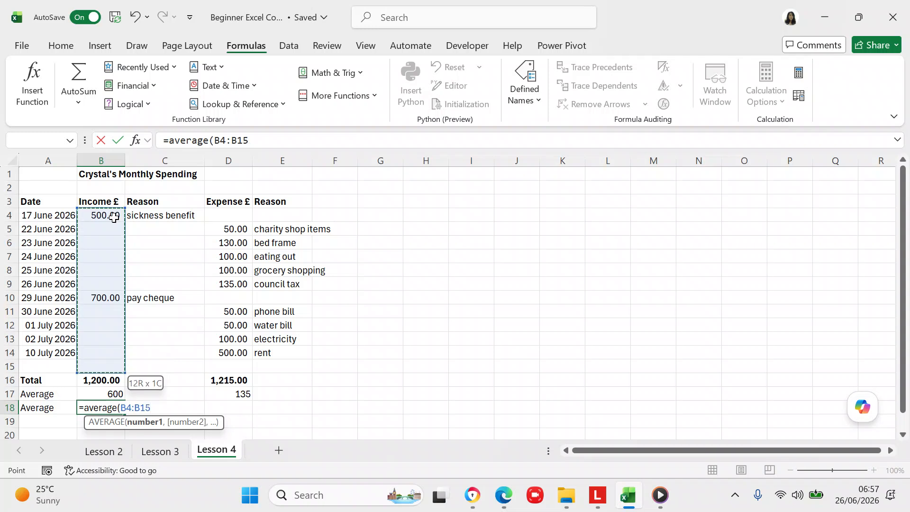
left_click(264, 139)
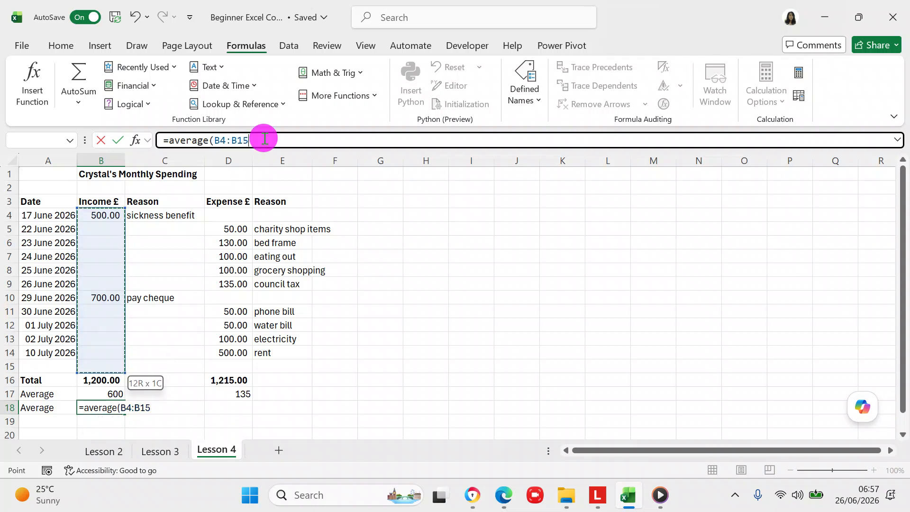
type(")")
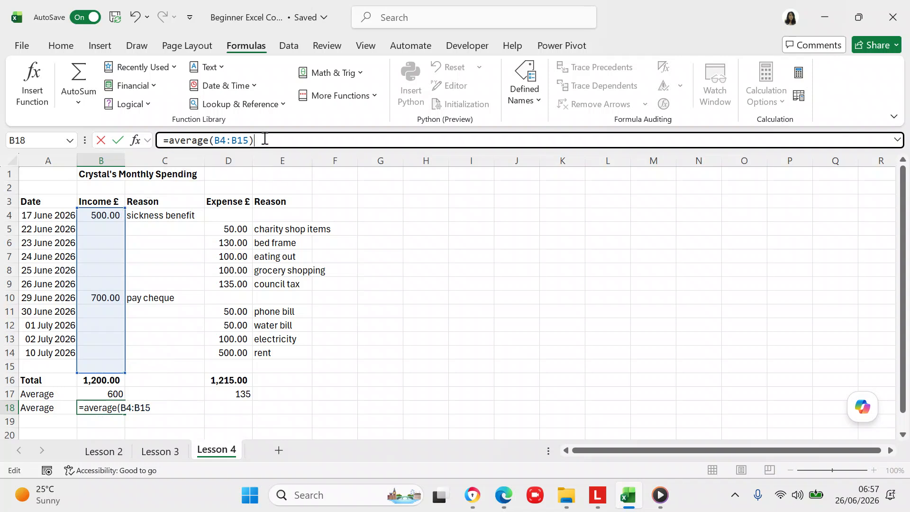
key("Return")
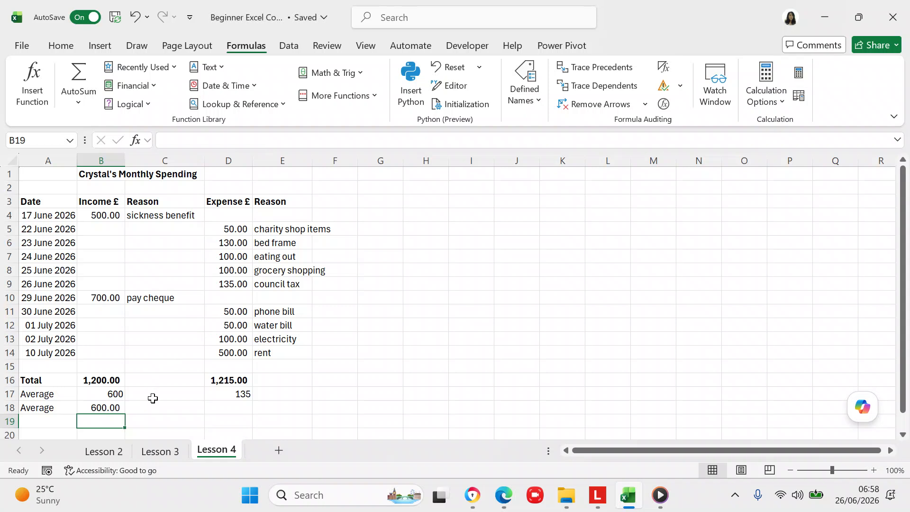
left_click(105, 405)
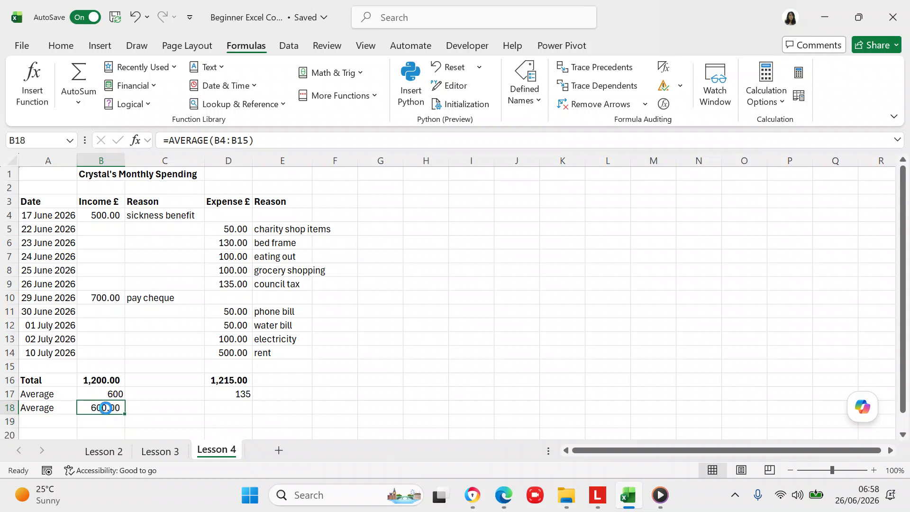
- Copy the B18 average formula into D18 so the expense average reads 135.00
key("ctrl+c")
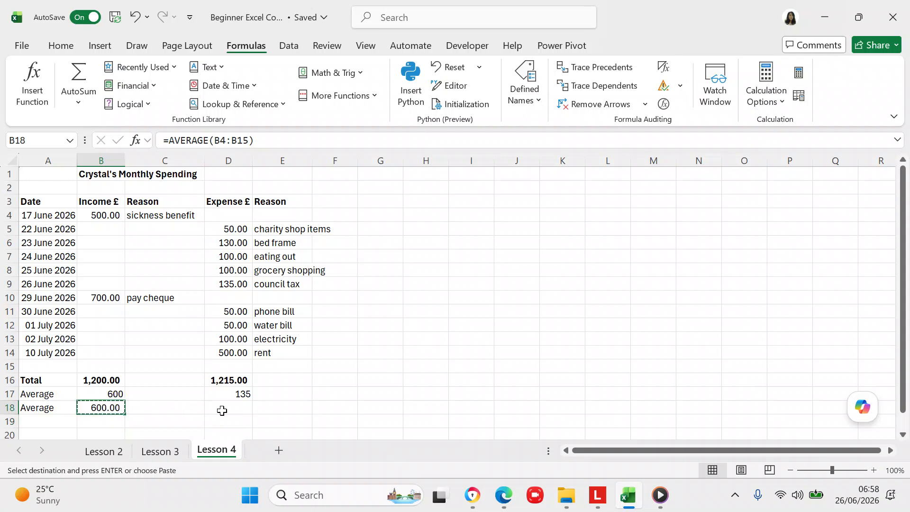
left_click(222, 411)
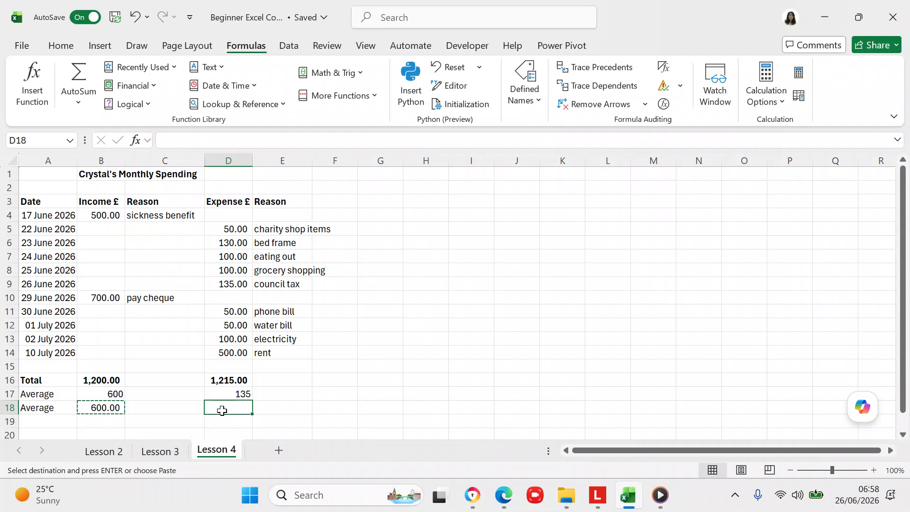
key("ctrl+v")
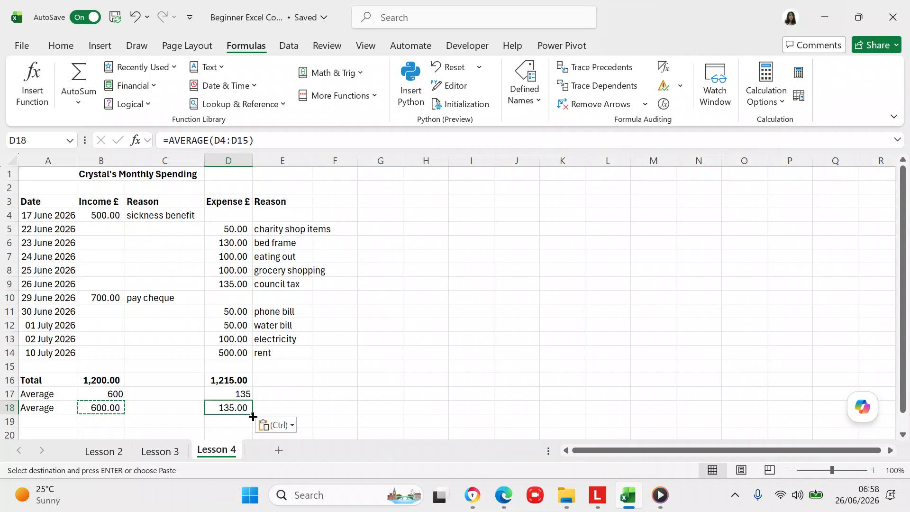
left_click(321, 420)
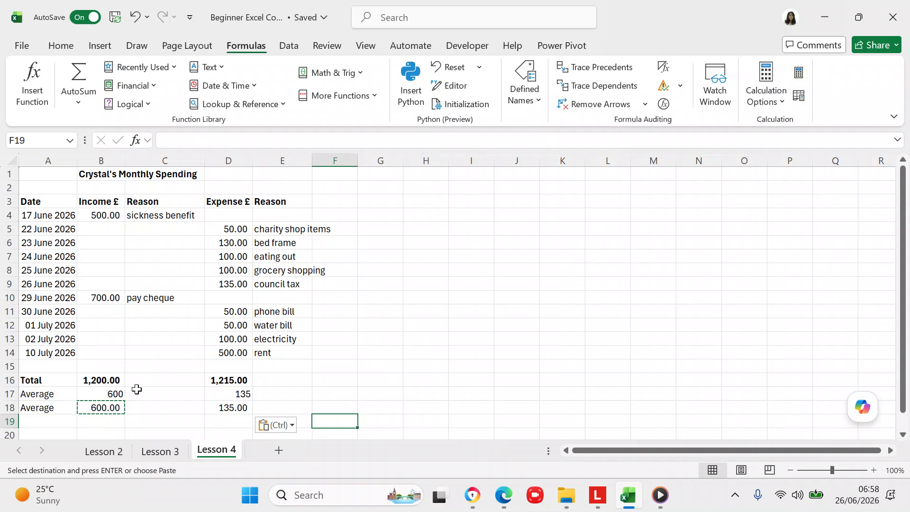
left_click(159, 390)
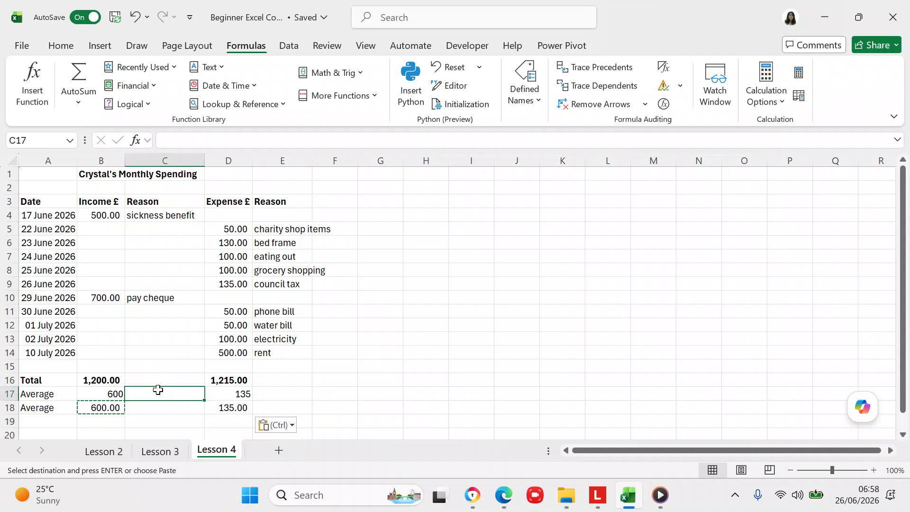
key("Escape")
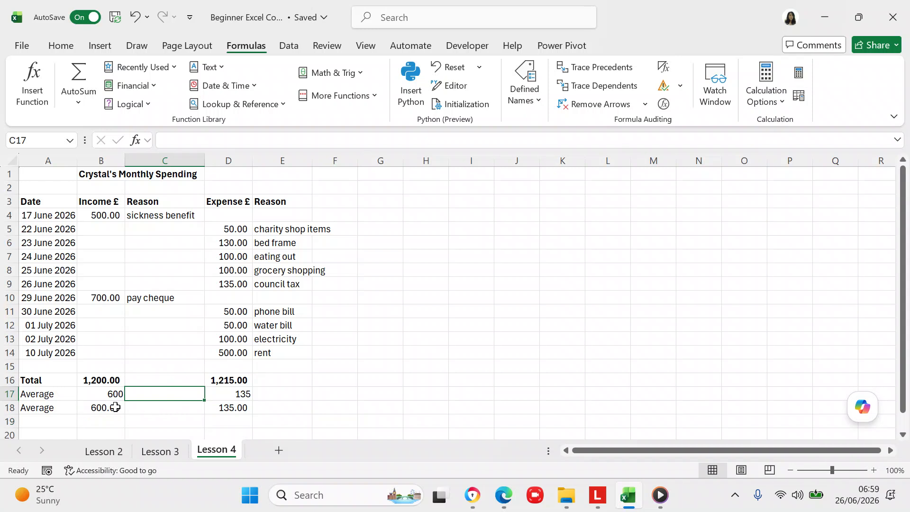
left_click(116, 407)
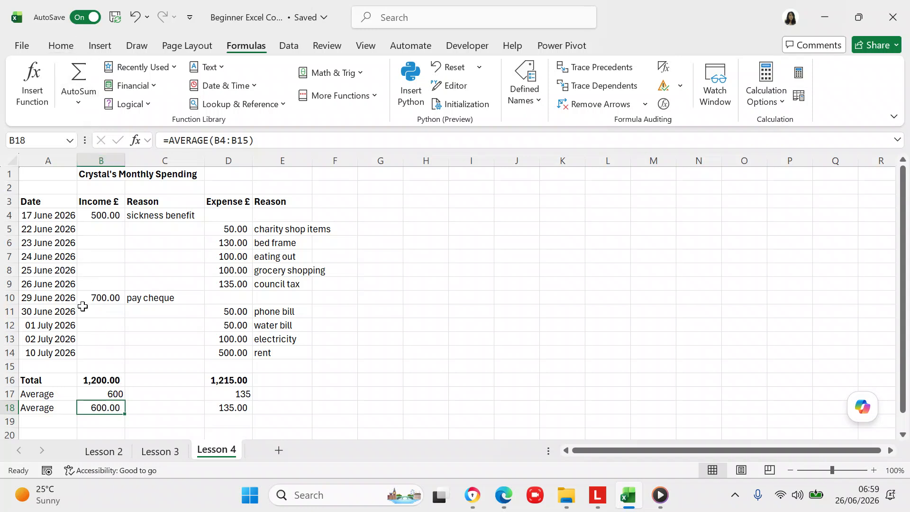
- Format-paint B18 onto B17 and D18 onto D17 so row 17 reads 600.00 and 135.00
left_click(88, 404)
left_click(70, 46)
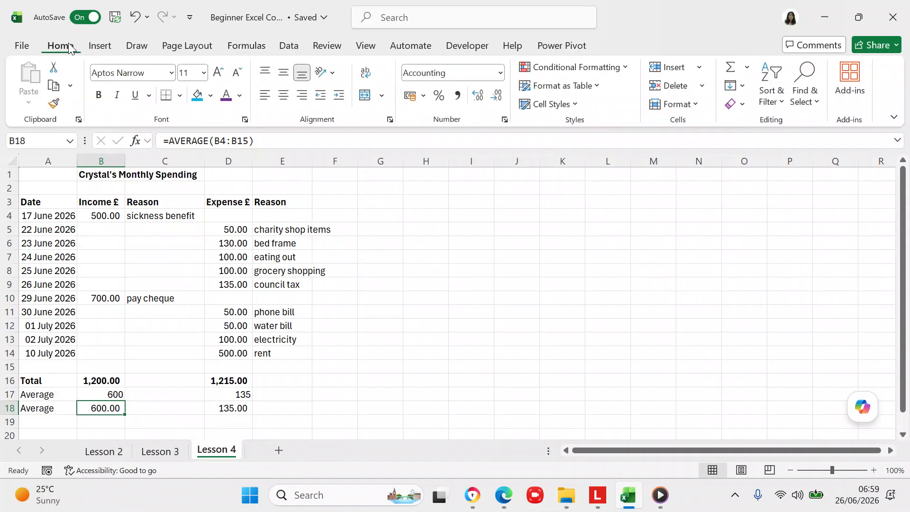
left_click(55, 105)
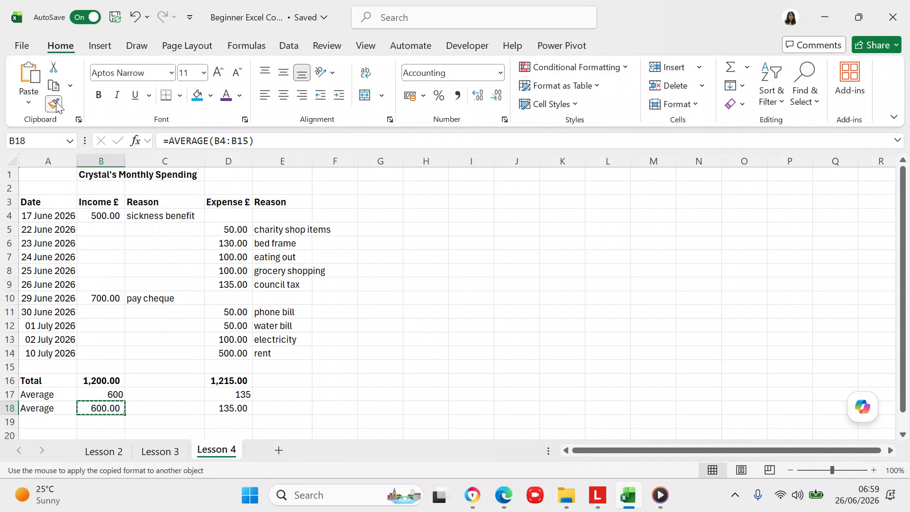
left_click(96, 393)
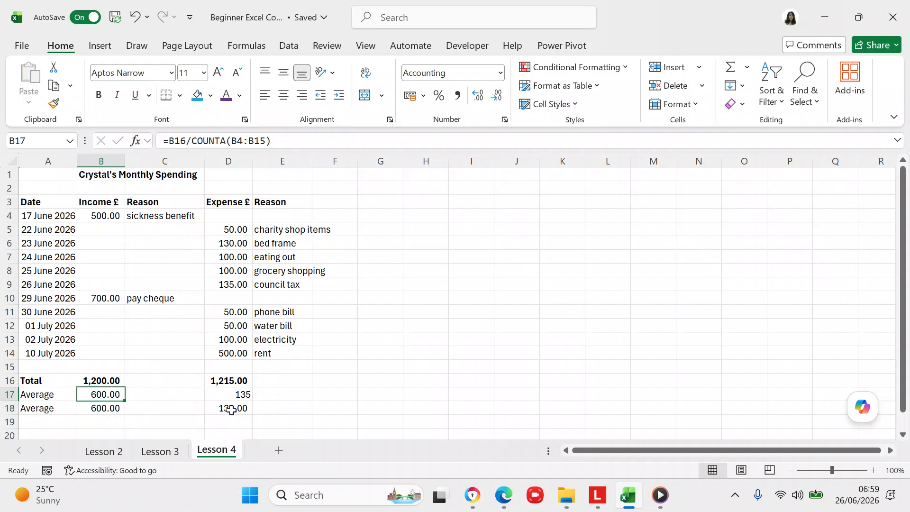
left_click(230, 411)
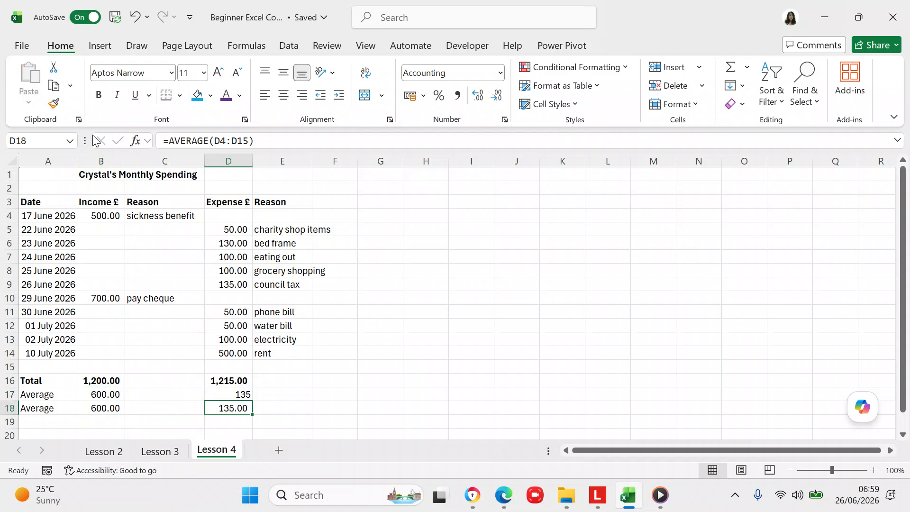
left_click(60, 102)
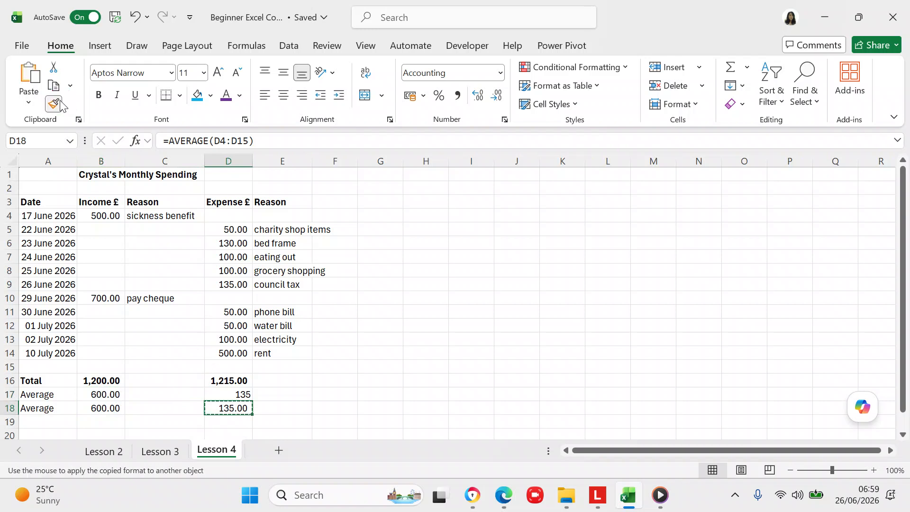
left_click(222, 392)
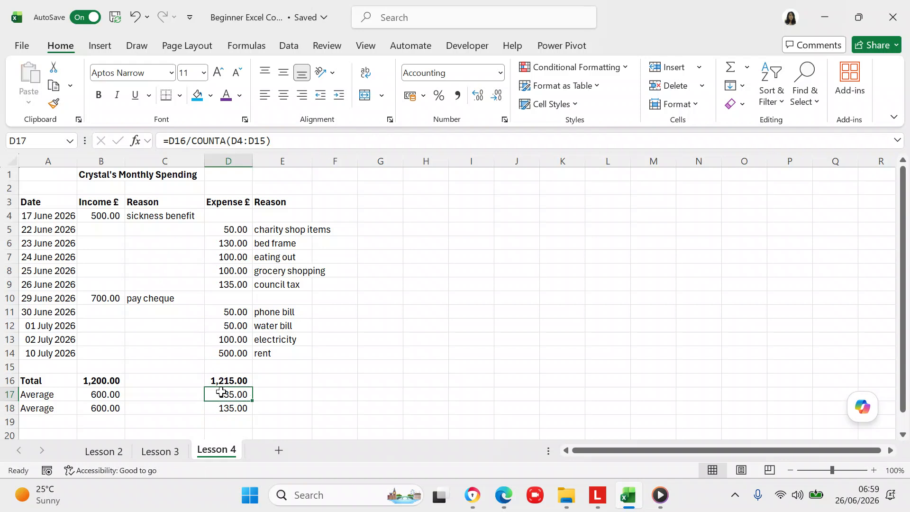
left_click(70, 420)
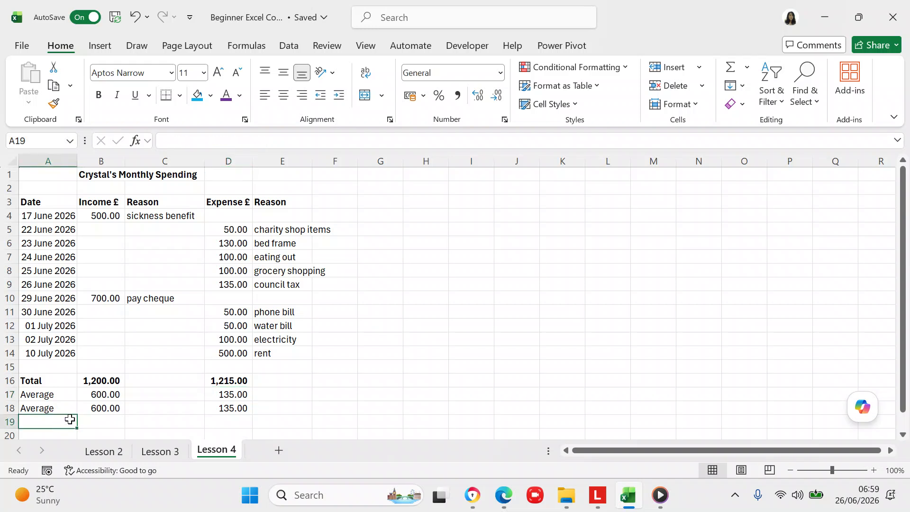
- Type the label 'Minimum' in A19
left_click(70, 420)
type("Min")
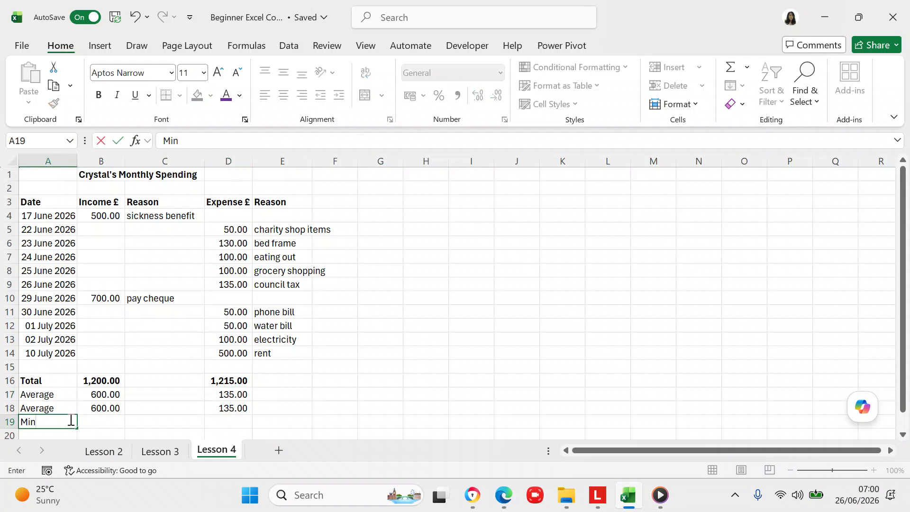
type("imum")
left_click(96, 423)
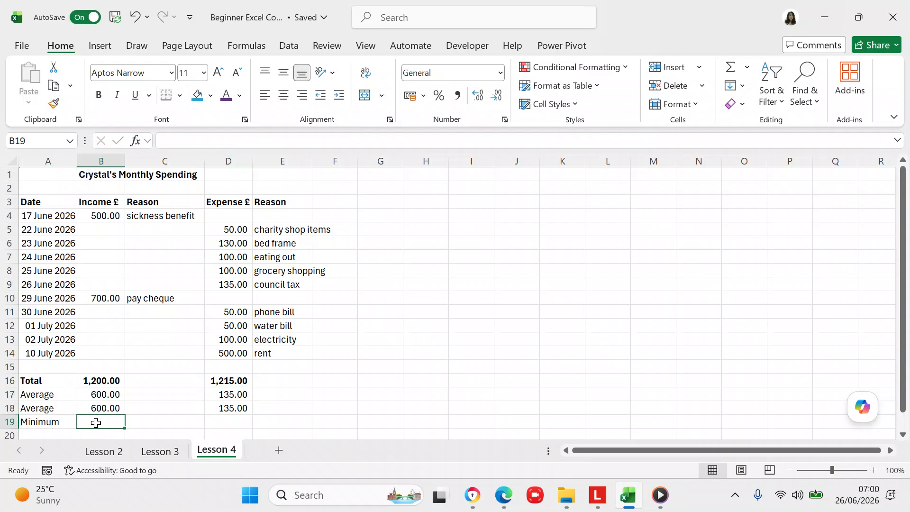
- Enter =MIN(B4:B15) in B19 for a minimum income of 500.00
type("=")
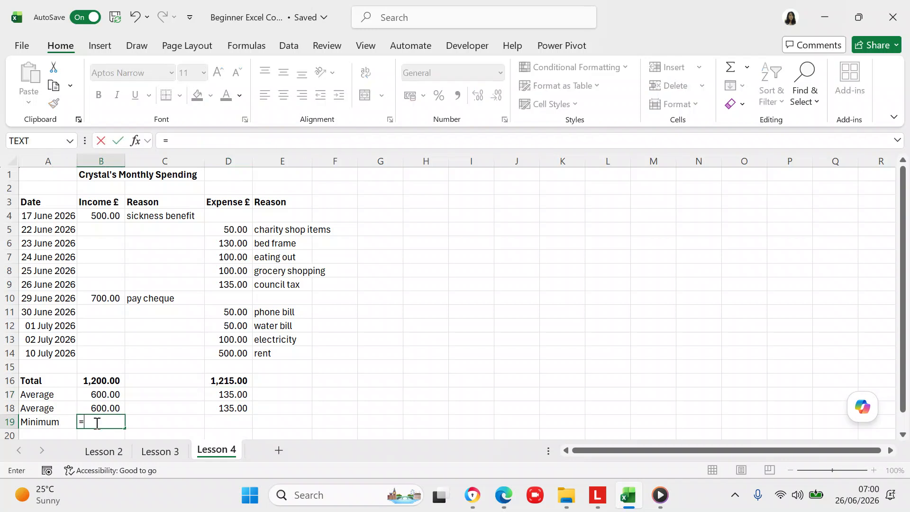
type("min")
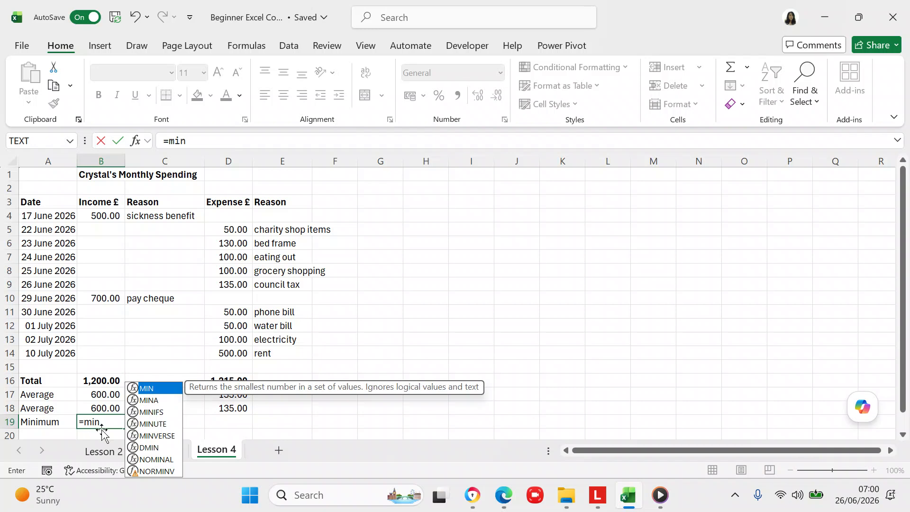
left_click(151, 405)
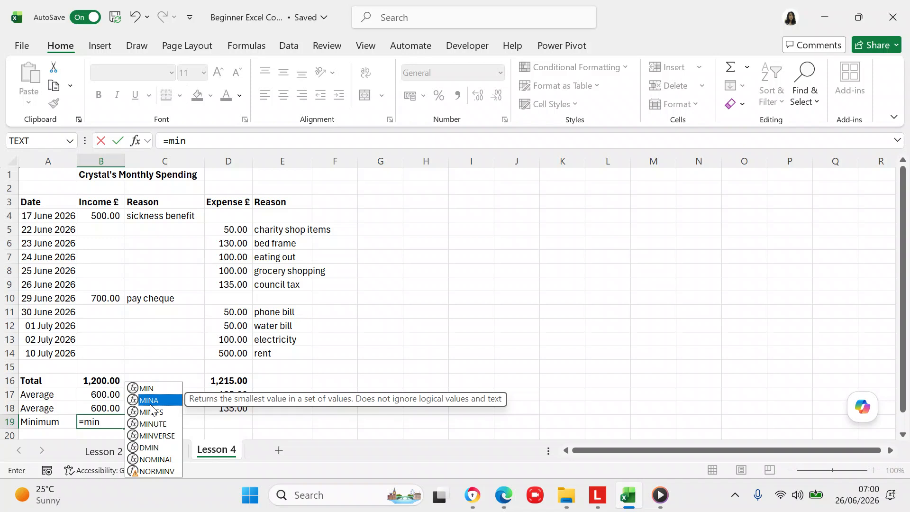
left_click(150, 389)
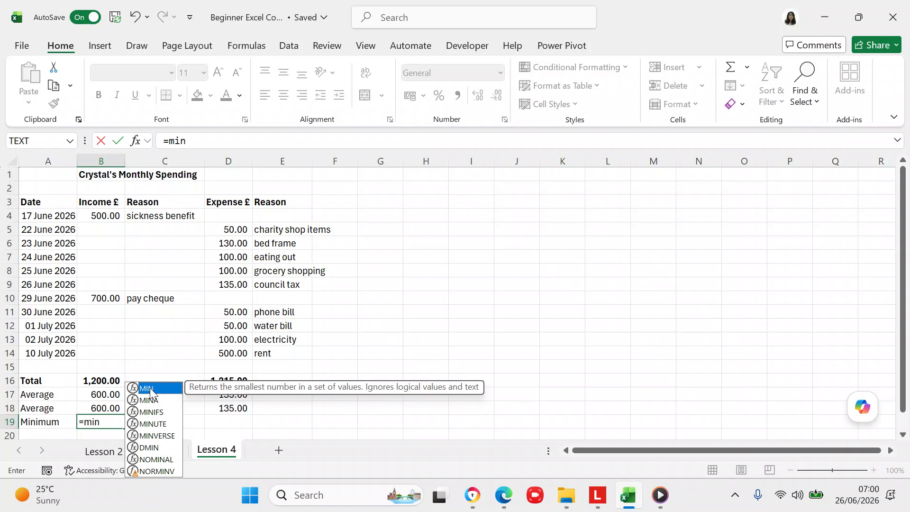
left_click(198, 143)
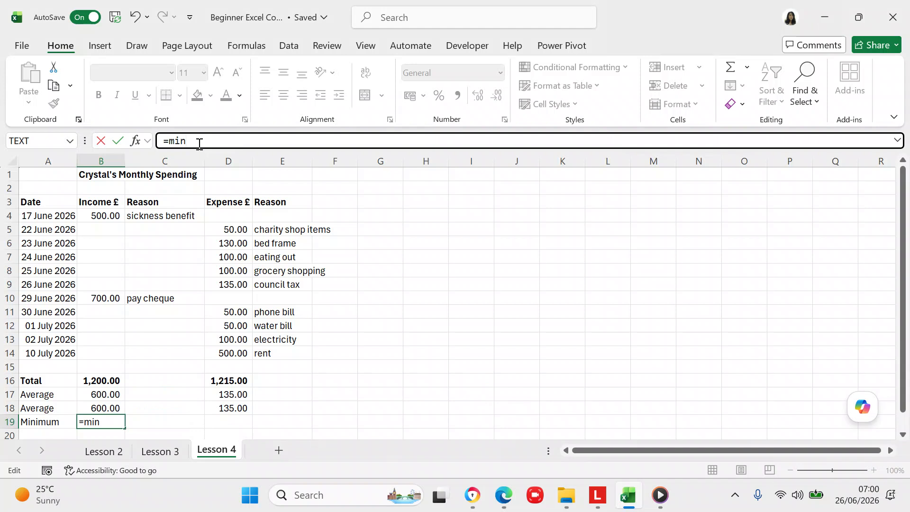
type("(")
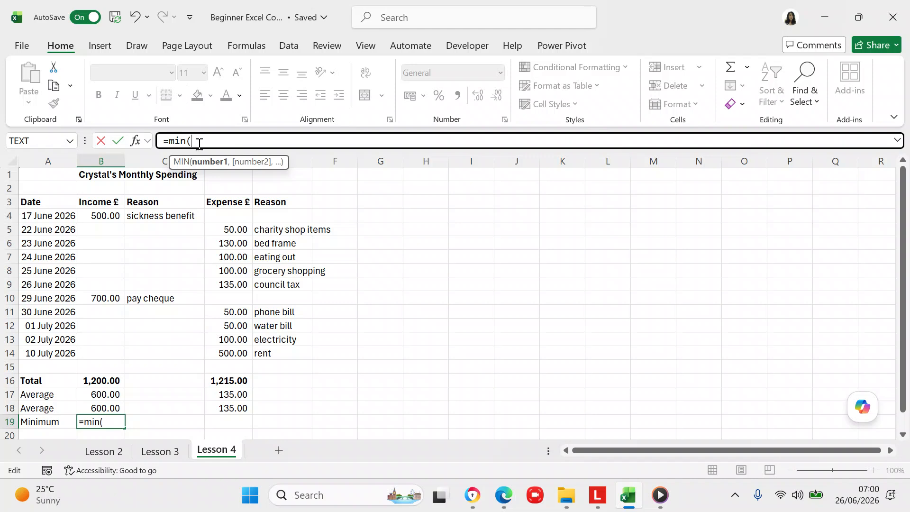
left_click(115, 217)
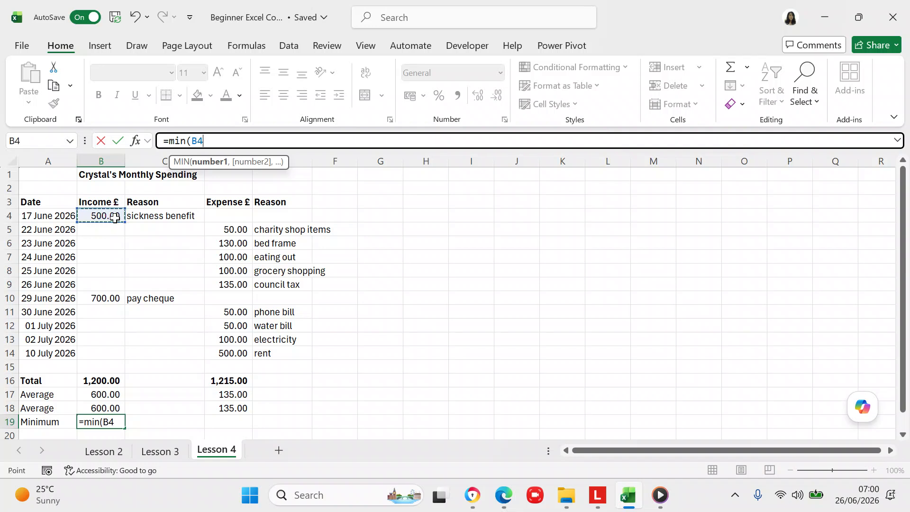
key("shift+Down")
key("shift+Down")
key("shift+Down")
key("shift+Down")
key("shift+Down")
key("shift+Down")
key("shift+Down")
key("shift+Down")
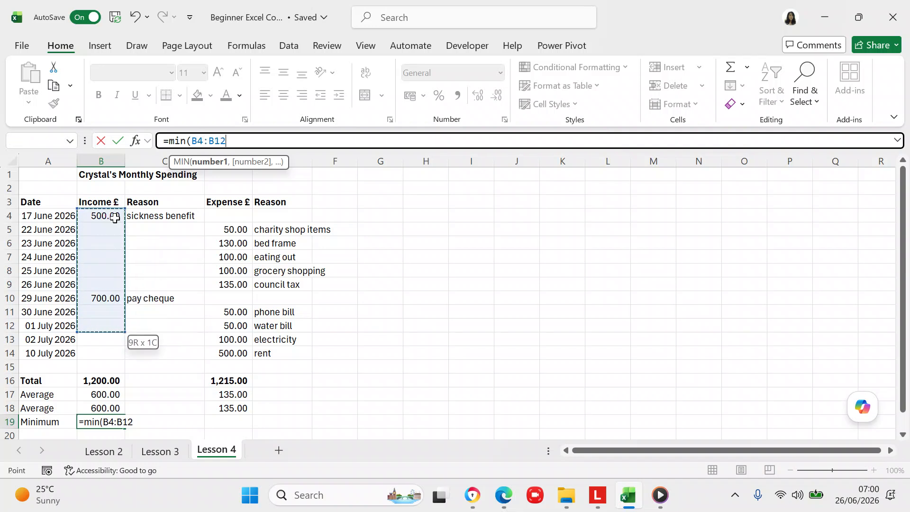
key("shift+Down")
key("shift+Down")
key("shift+Down")
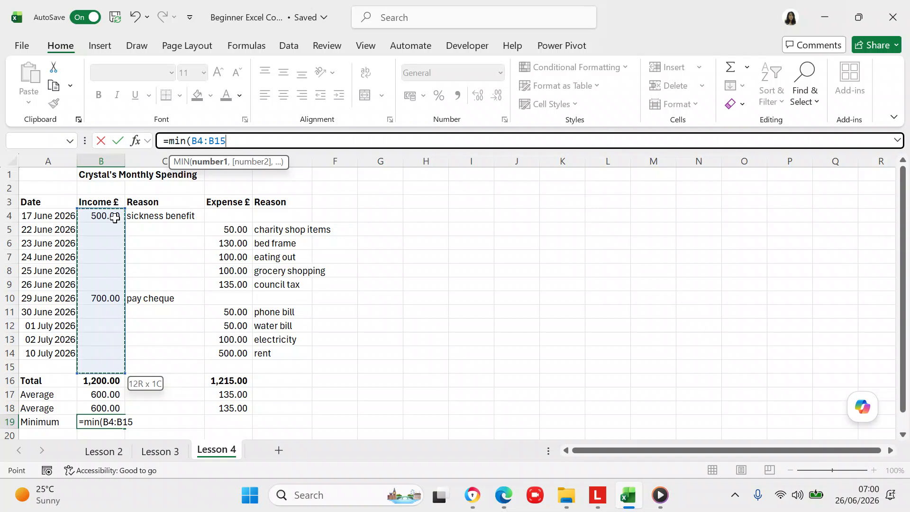
left_click(246, 140)
type(")")
key("Return")
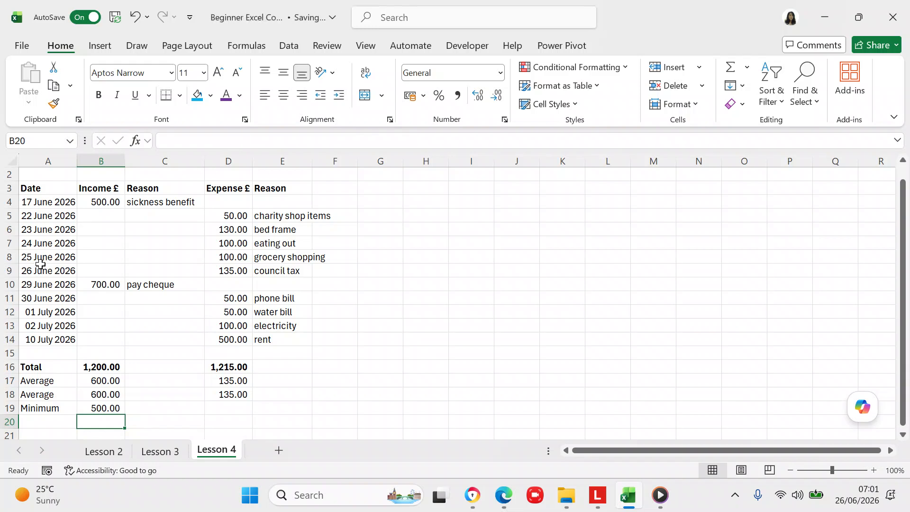
left_click(96, 405)
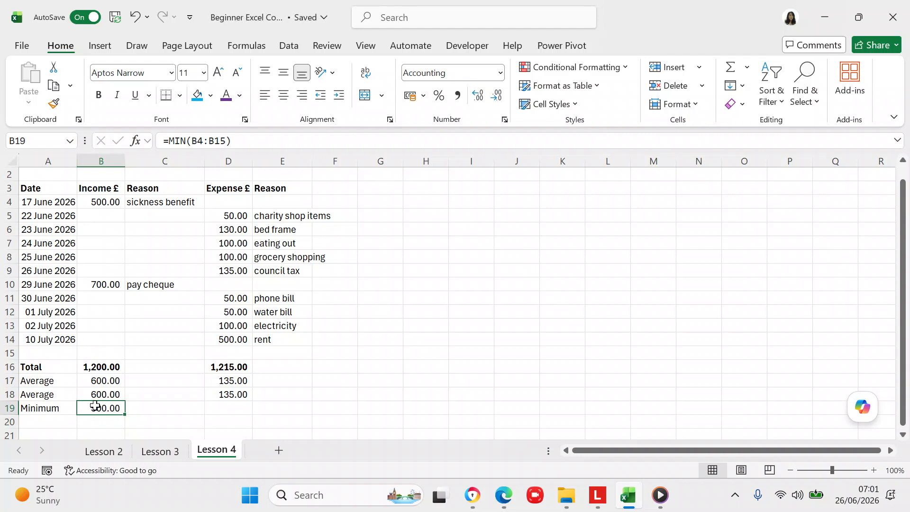
- Paste the B19 MIN formula into D19, giving a minimum expense of 50.00
key("ctrl+c")
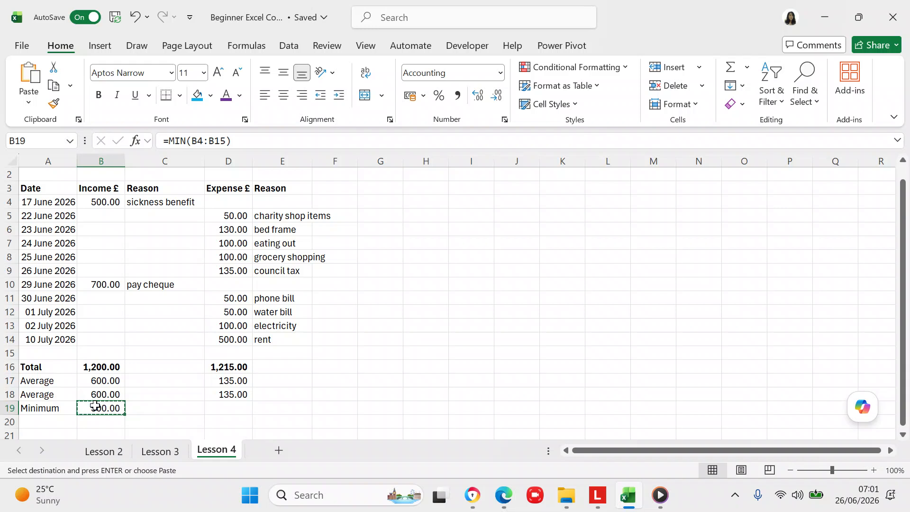
left_click(221, 406)
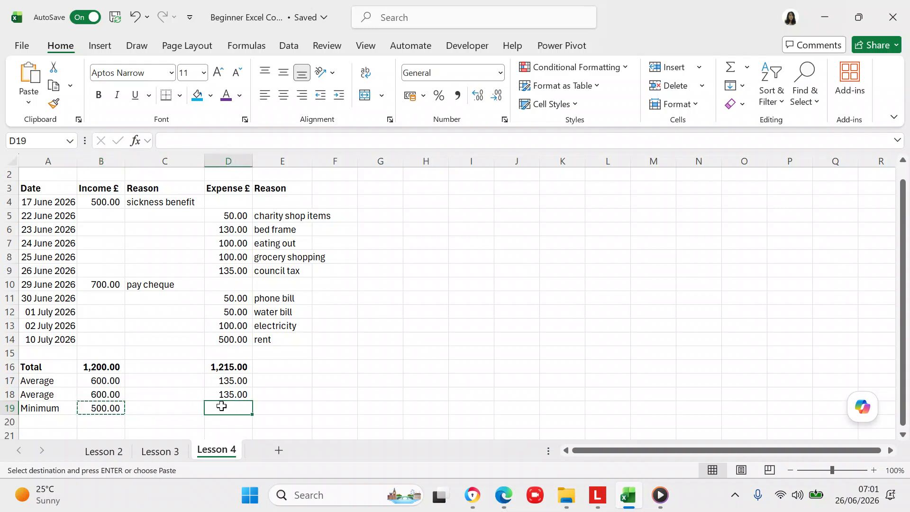
key("ctrl+v")
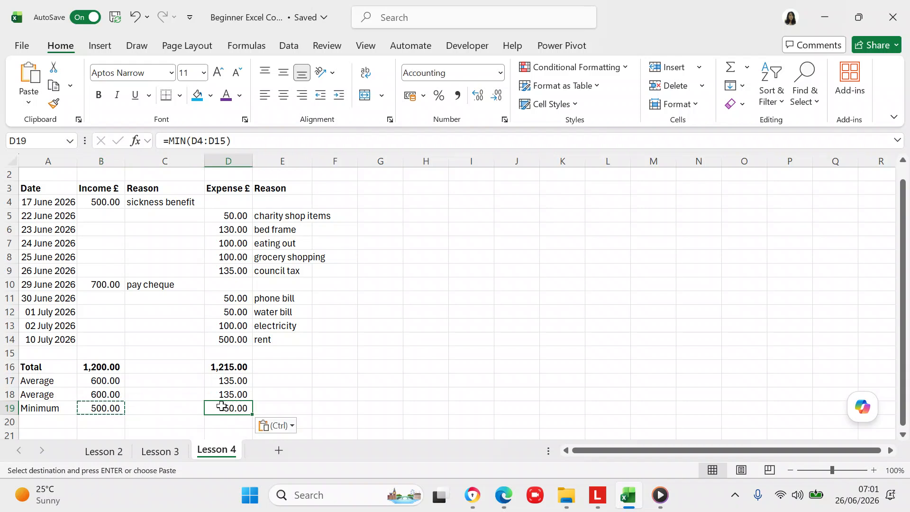
left_click(487, 370)
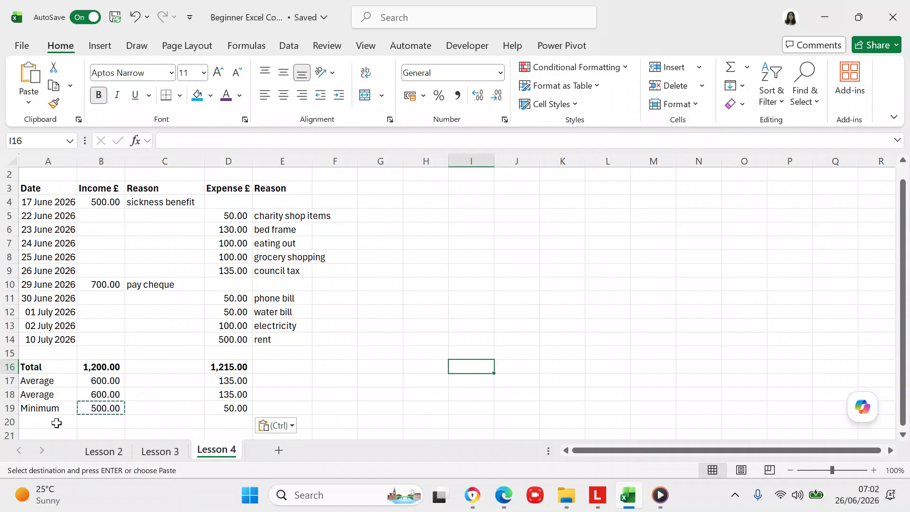
- Label A20 'Maximum' and enter =MAX(B4:B15) in B20, returning 700.00
left_click(57, 421)
type("M")
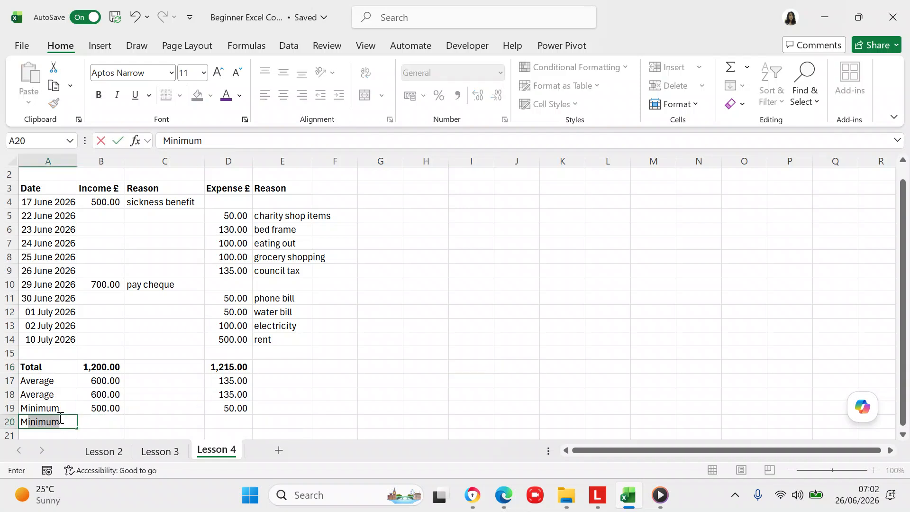
type("aximum")
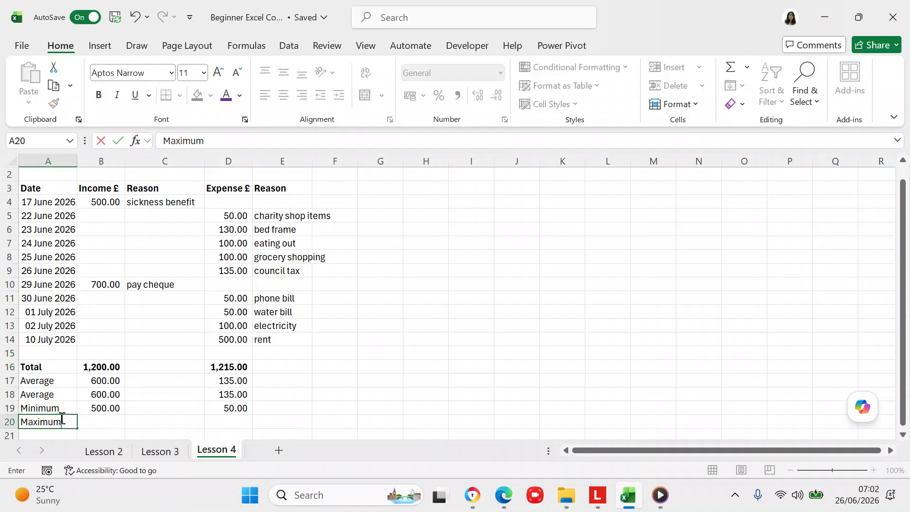
left_click(117, 422)
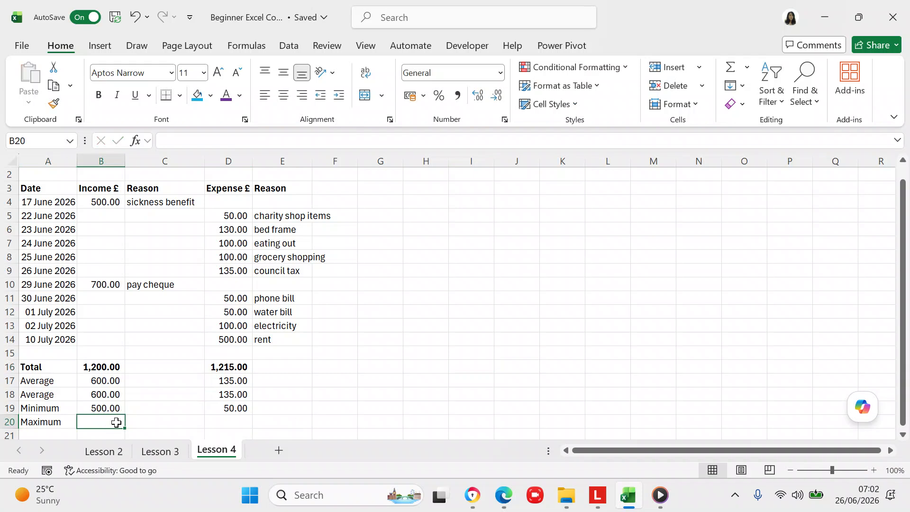
type("=")
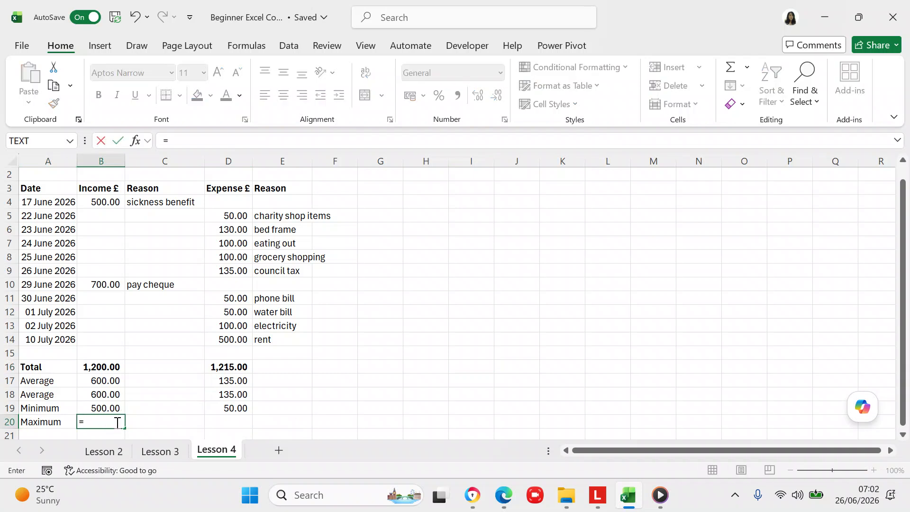
type("max")
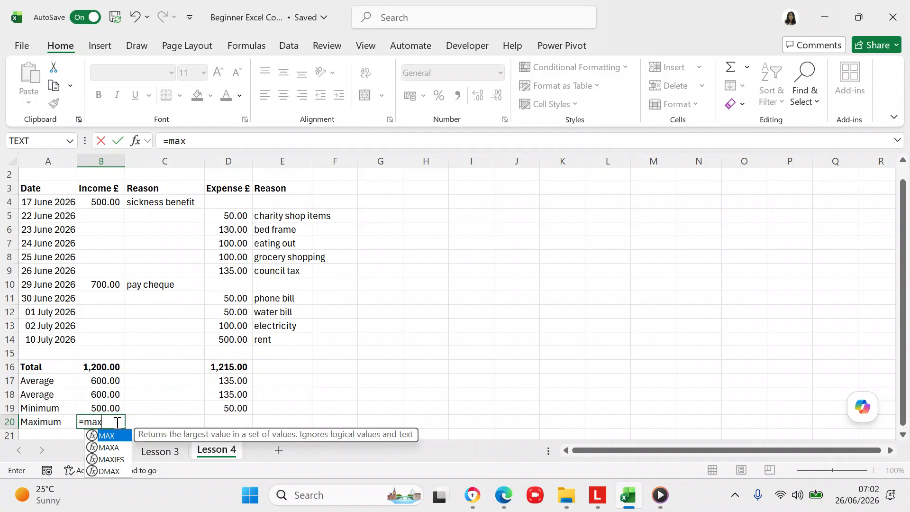
type("(")
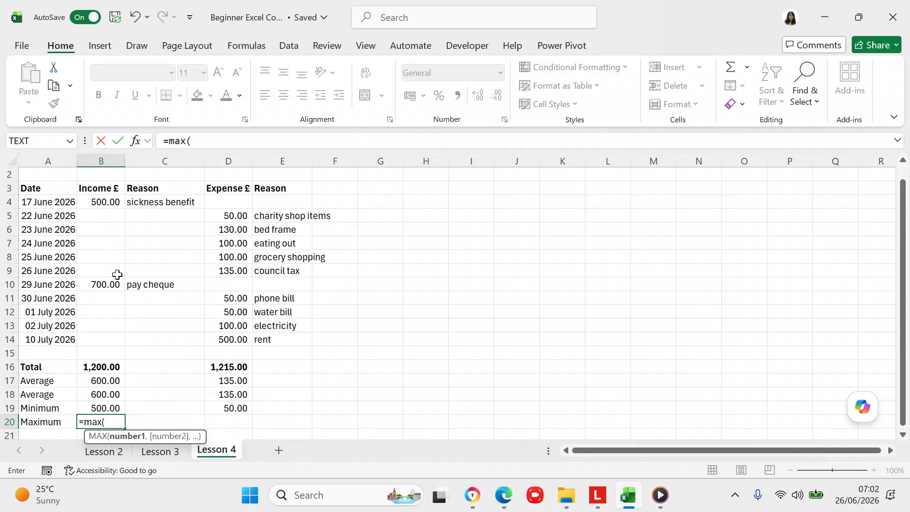
left_click(114, 201)
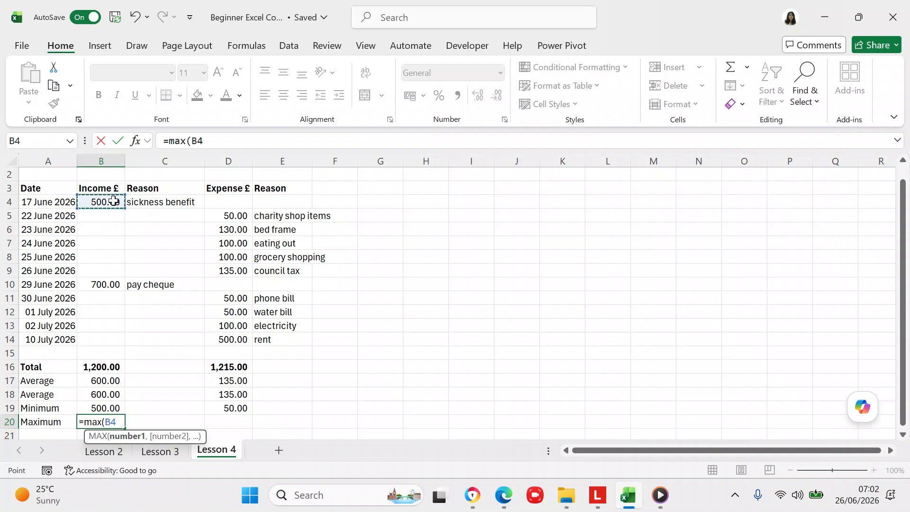
key("shift+Down")
key("shift+Down")
key("shift+Down")
key("shift+Down")
key("shift+Down")
key("shift+Down")
key("shift+Down")
key("shift+Down")
key("shift+Down")
key("shift+Down")
key("shift+Down")
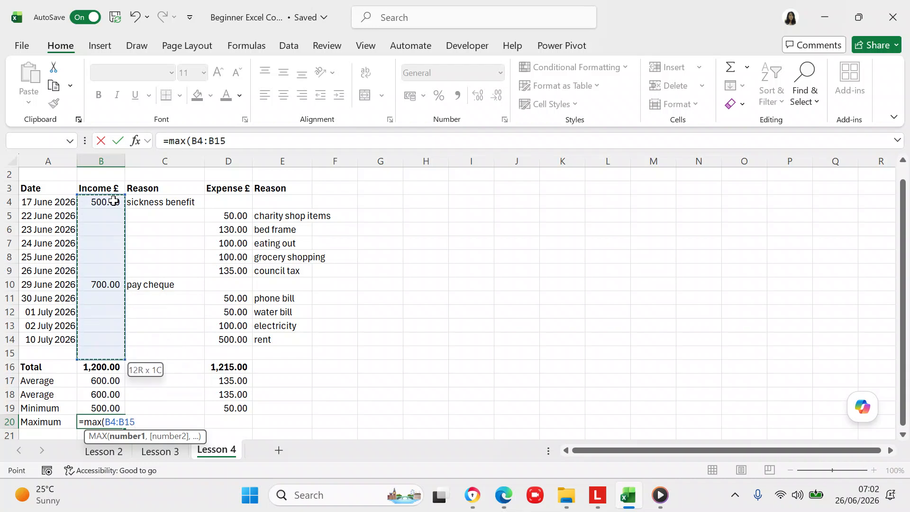
type(")")
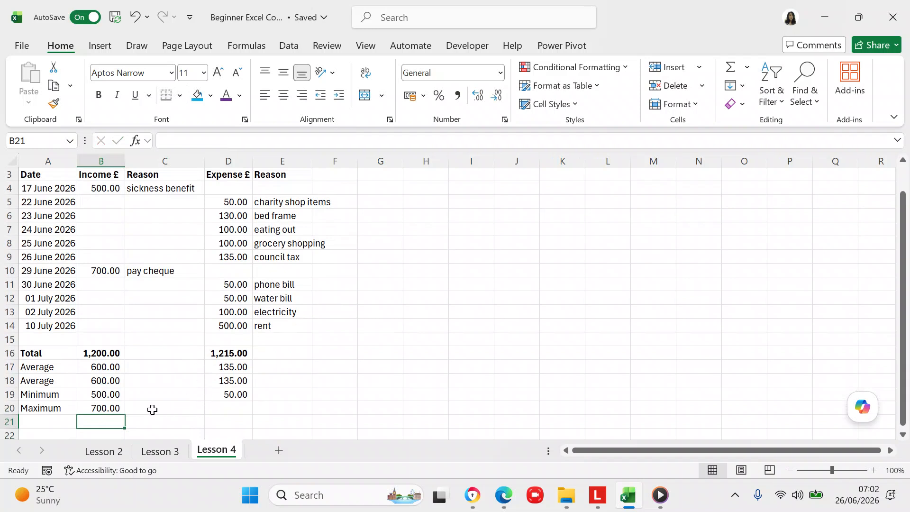
left_click(111, 408)
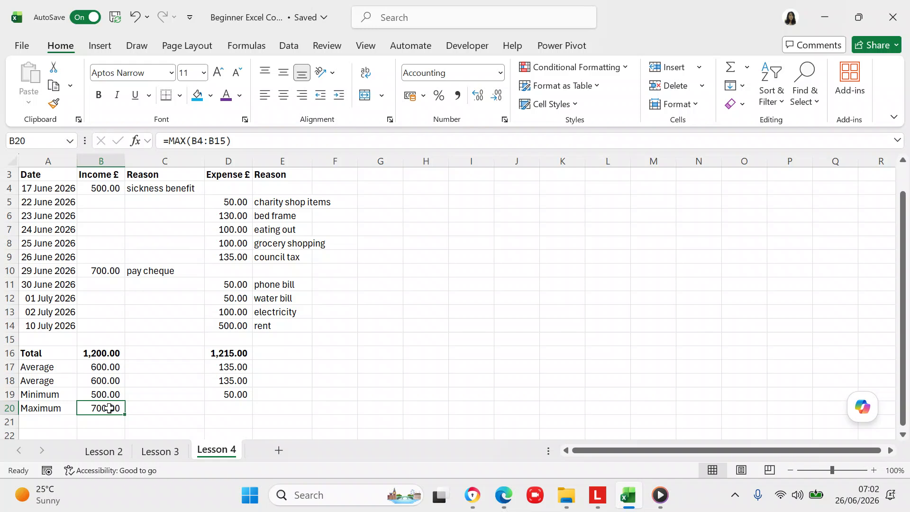
- Copy the MAX formula into D20 as =MAX(D4:D15), returning 500.00
key("ctrl+c")
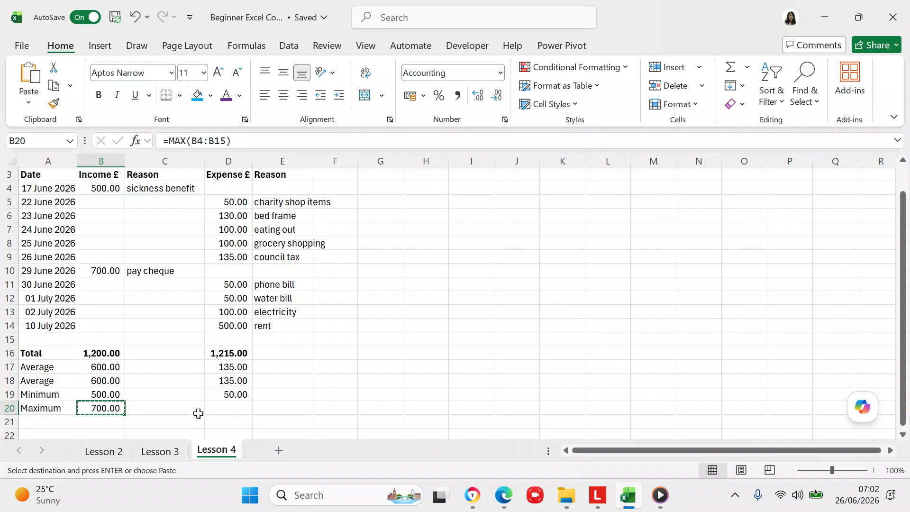
left_click(217, 407)
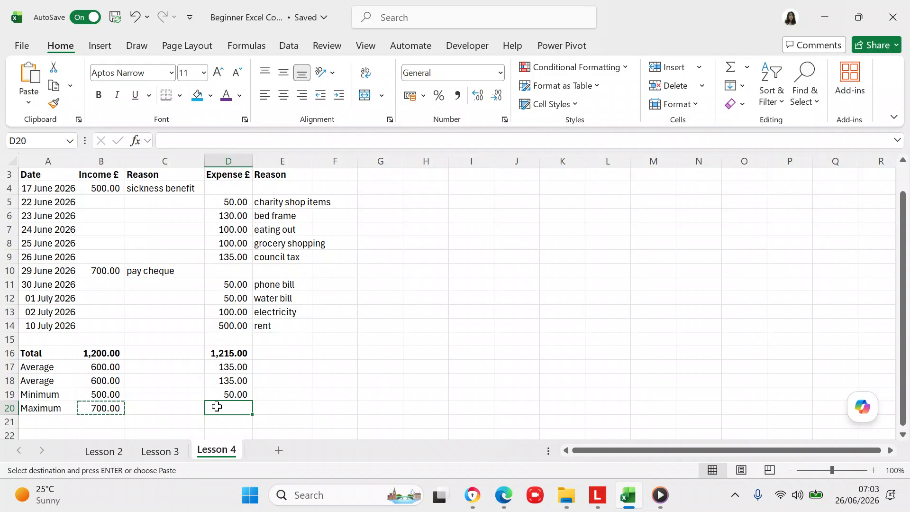
key("ctrl+v")
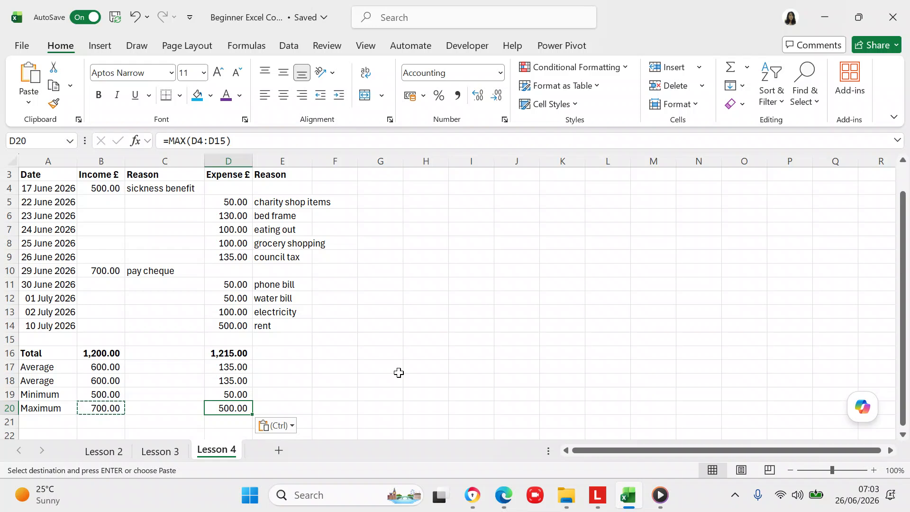
left_click(435, 200)
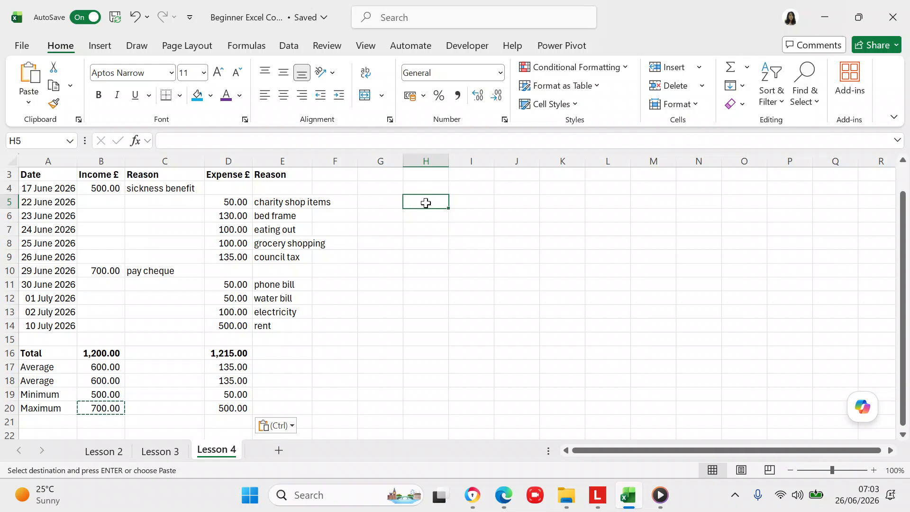
- Enter 10 in H5 and 5 in I5, with headings Num1 and Num2 above them
key("Escape")
type("10")
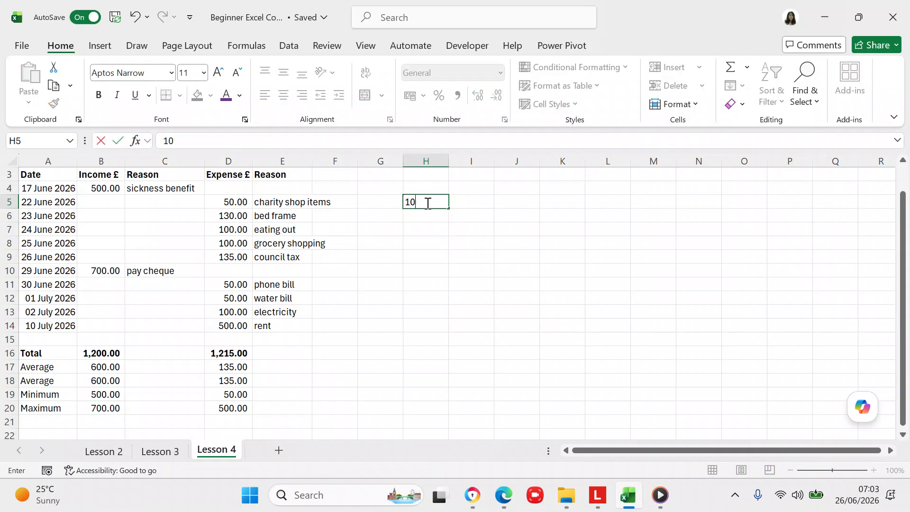
left_click(457, 203)
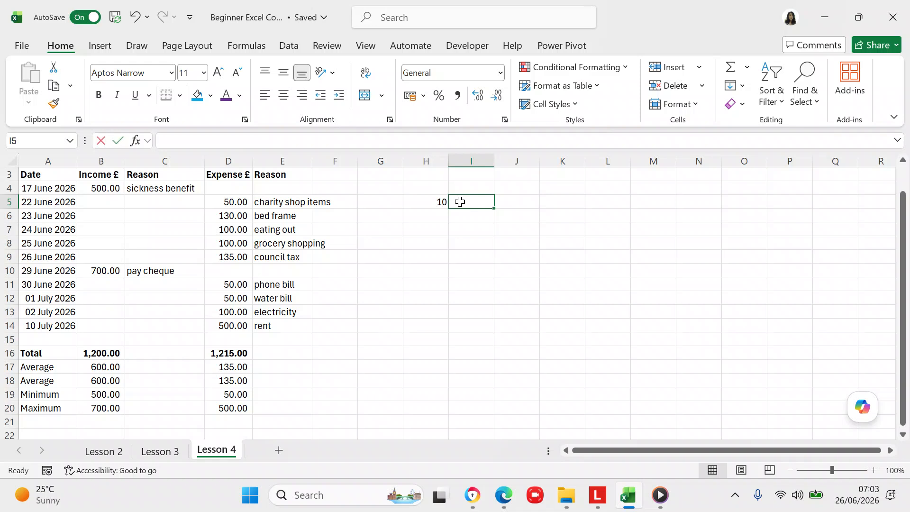
type("5")
left_click(483, 218)
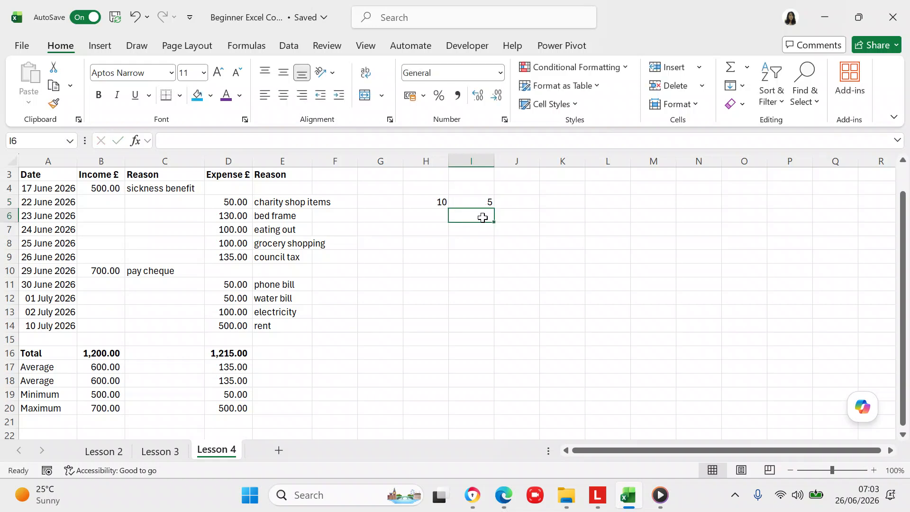
left_click(433, 185)
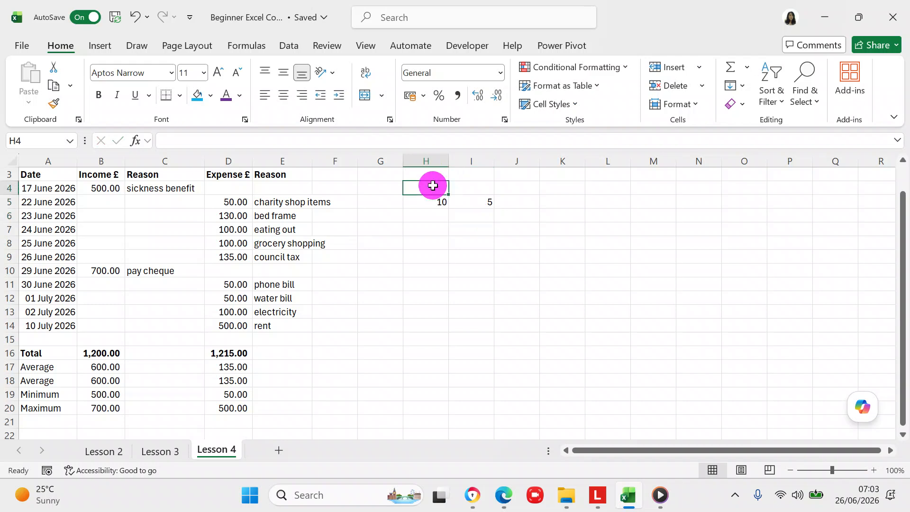
type("Num")
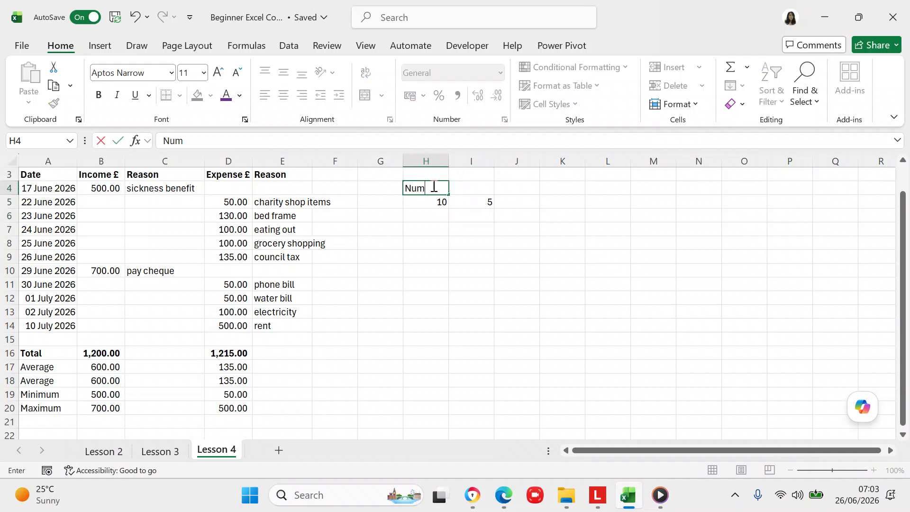
type("1")
left_click(476, 186)
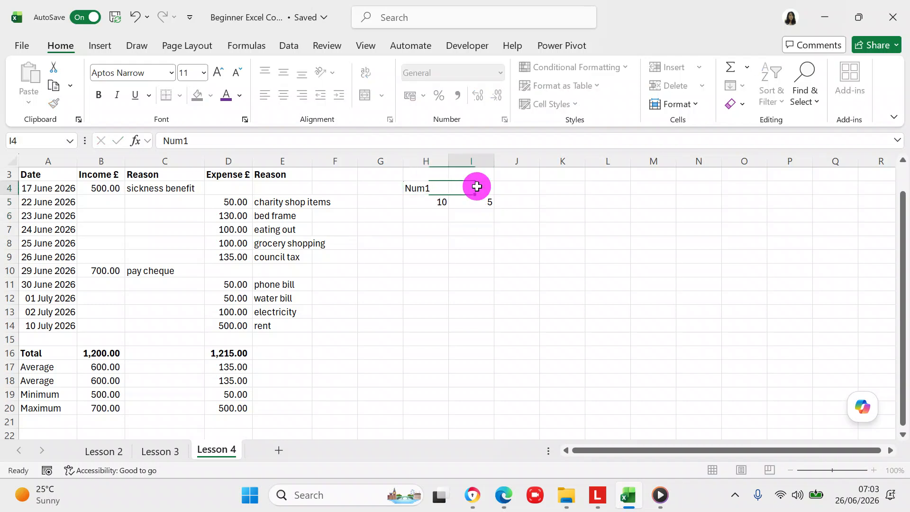
type("Num2")
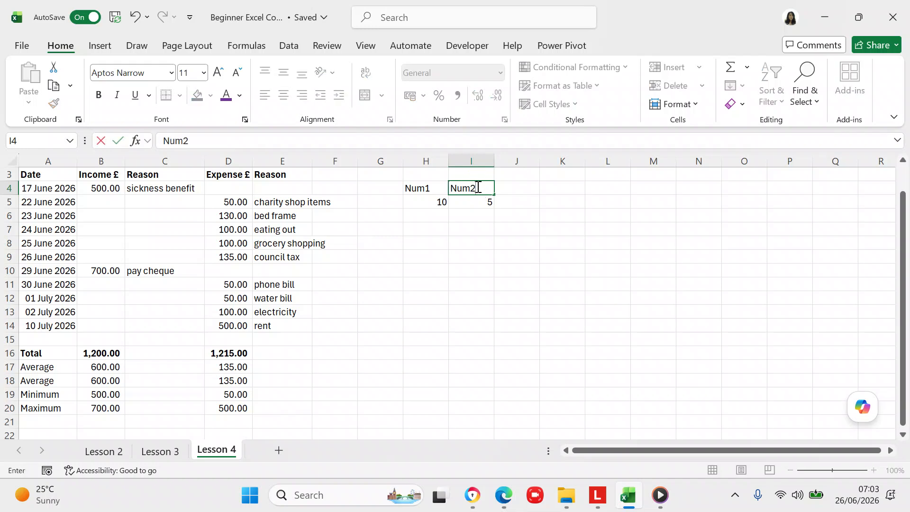
left_click(524, 201)
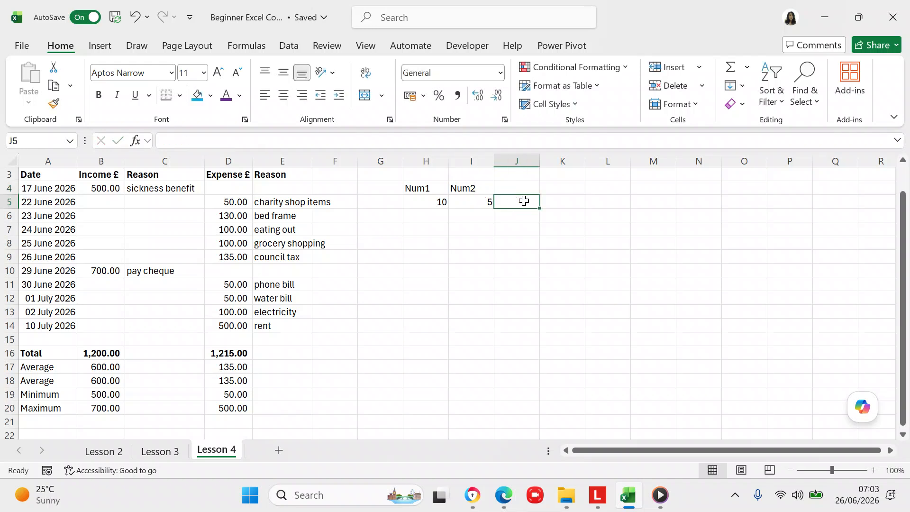
- Type a bold 'Result' heading in J3
left_click(521, 188)
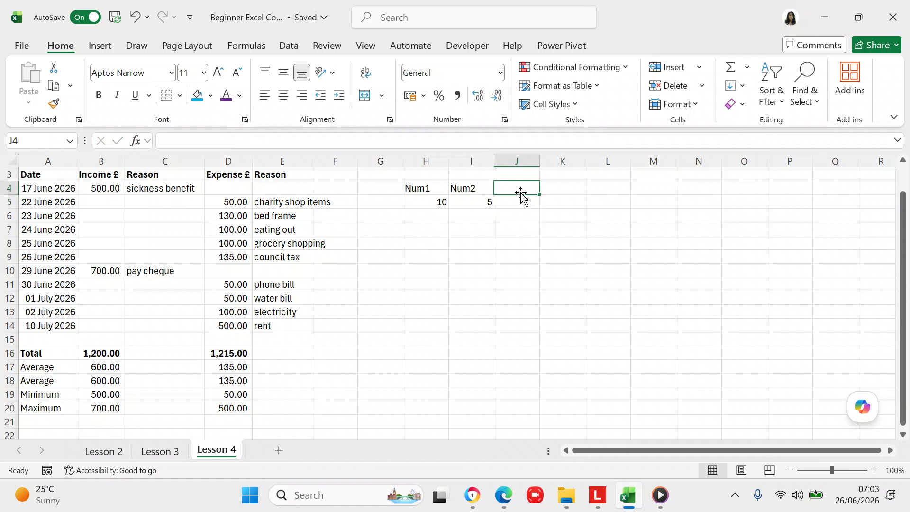
left_click(520, 187)
left_click(517, 176)
key("ctrl+b")
type("Resul")
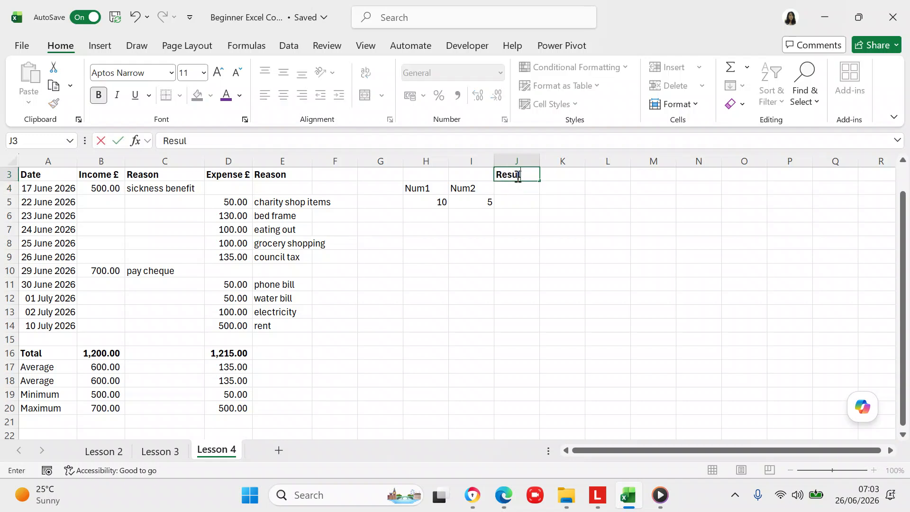
type("t")
left_click(519, 187)
- Remove bold from the Result heading and label J5 'add nums'
left_click(513, 176)
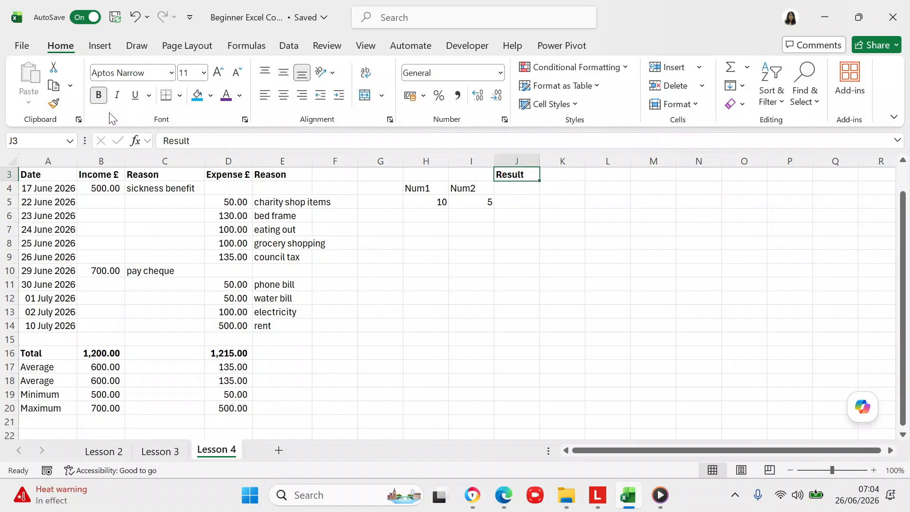
left_click(100, 97)
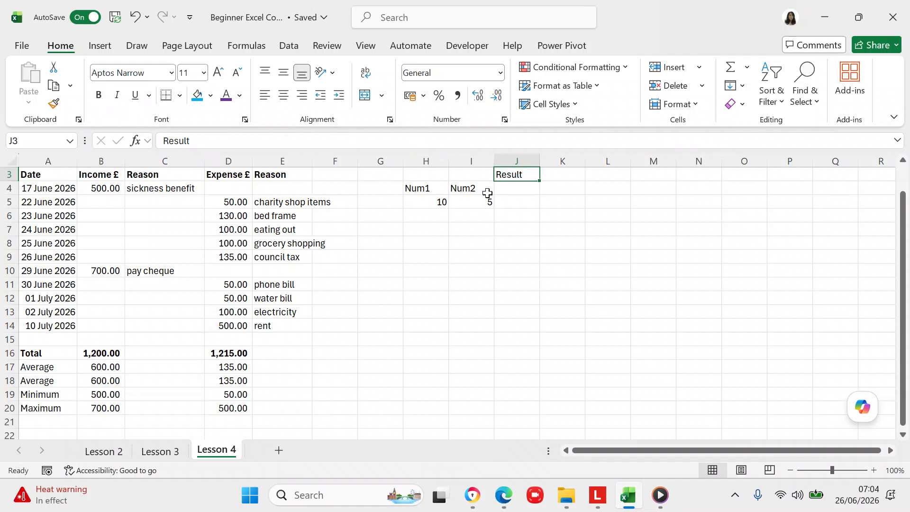
left_click(503, 201)
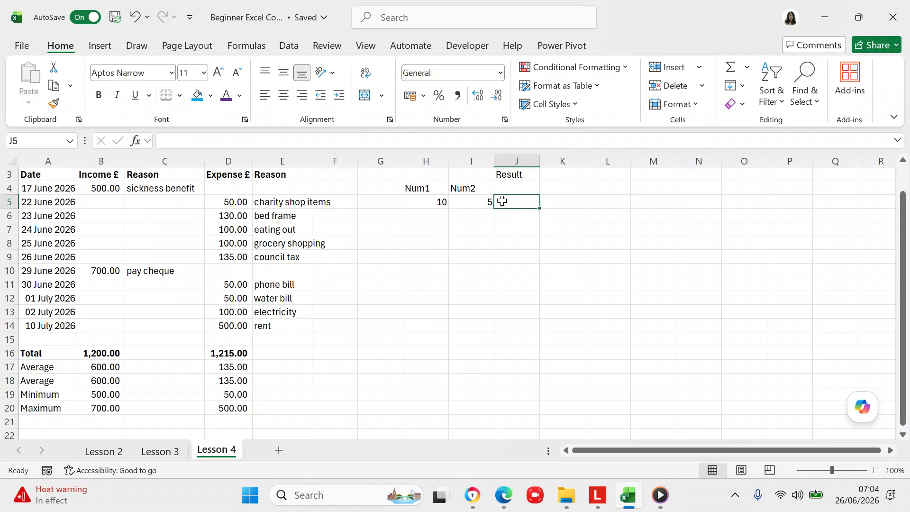
type("add")
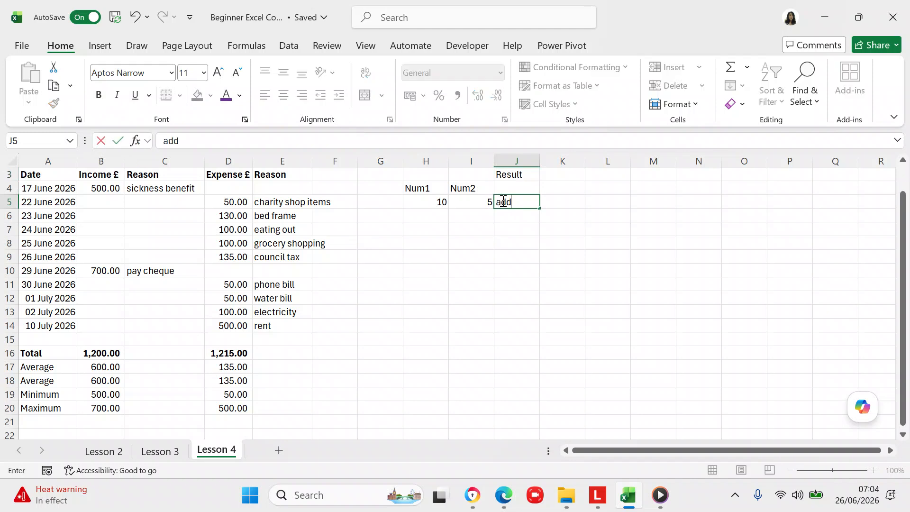
type(" nums")
left_click(575, 203)
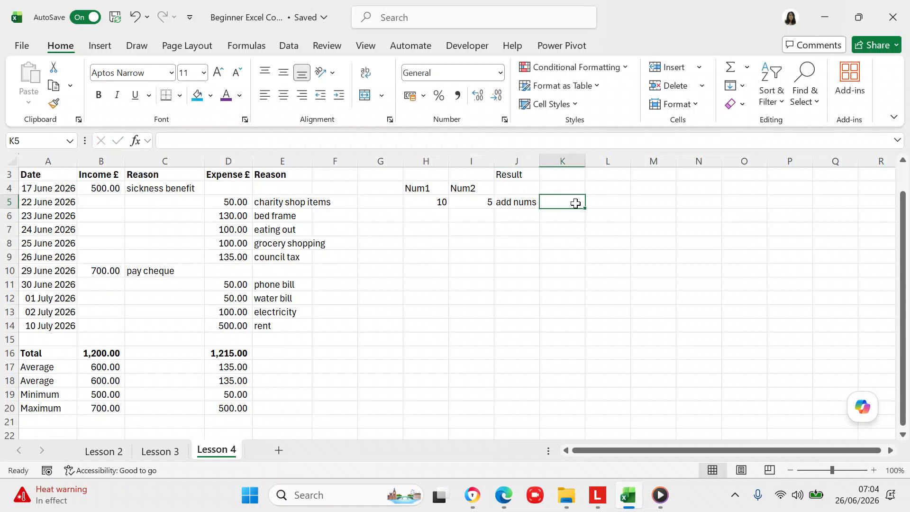
- Enter =H5+I5 in K5 so it returns 15
type("=")
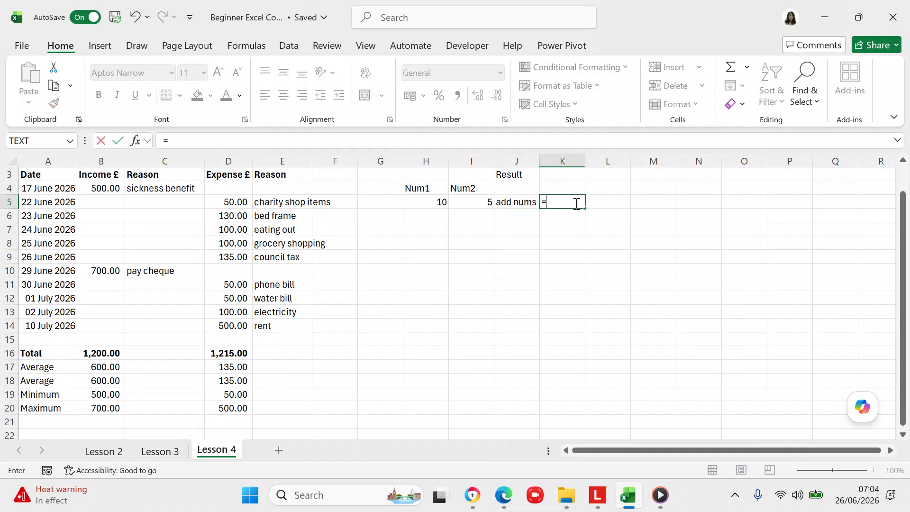
left_click(434, 205)
left_click(324, 141)
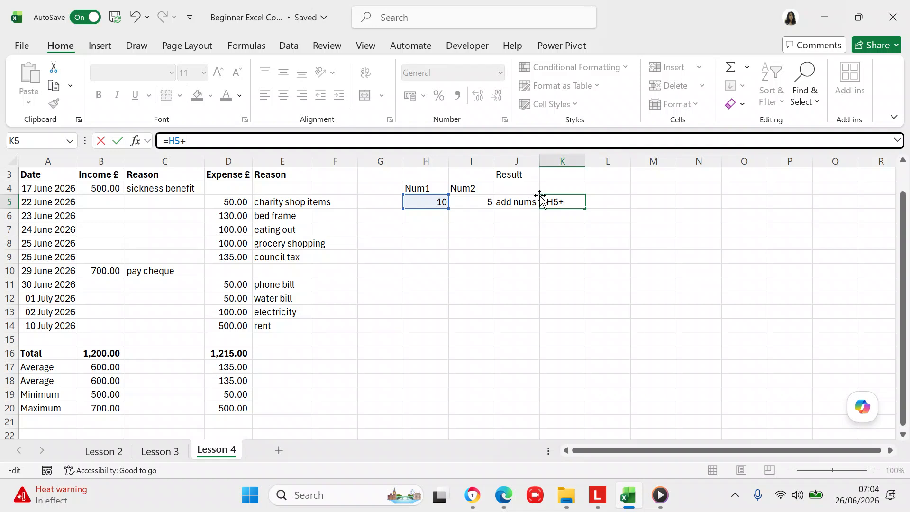
left_click(491, 202)
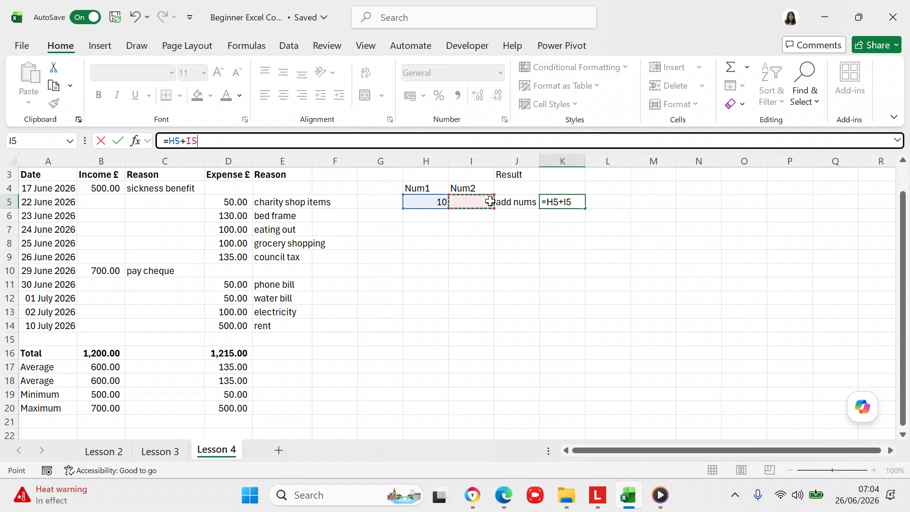
key("Return")
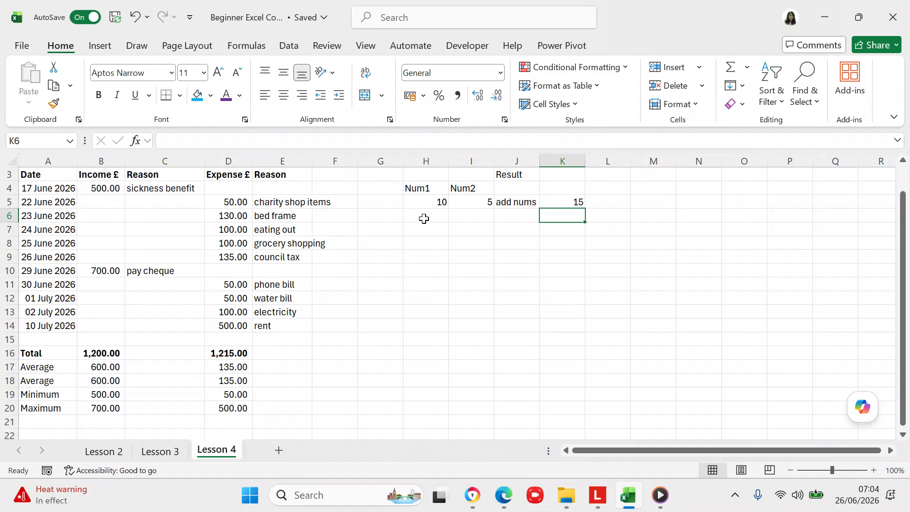
- Label J6 'subtract nums' and widen column J to fit the labels
left_click(519, 216)
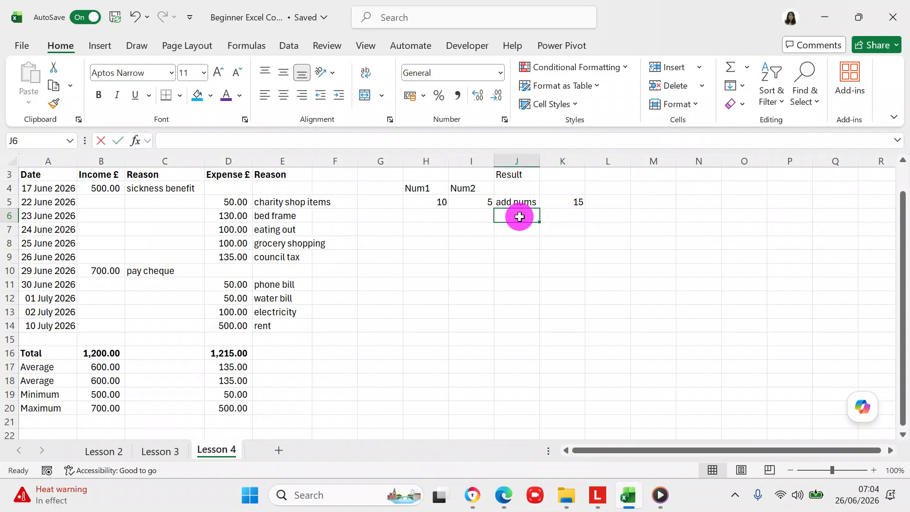
type("subtr")
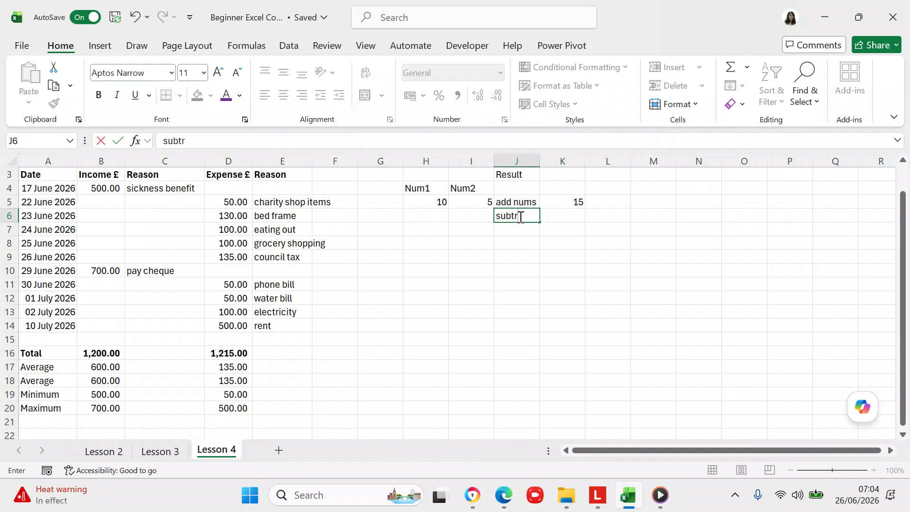
type("act nums")
left_click(607, 256)
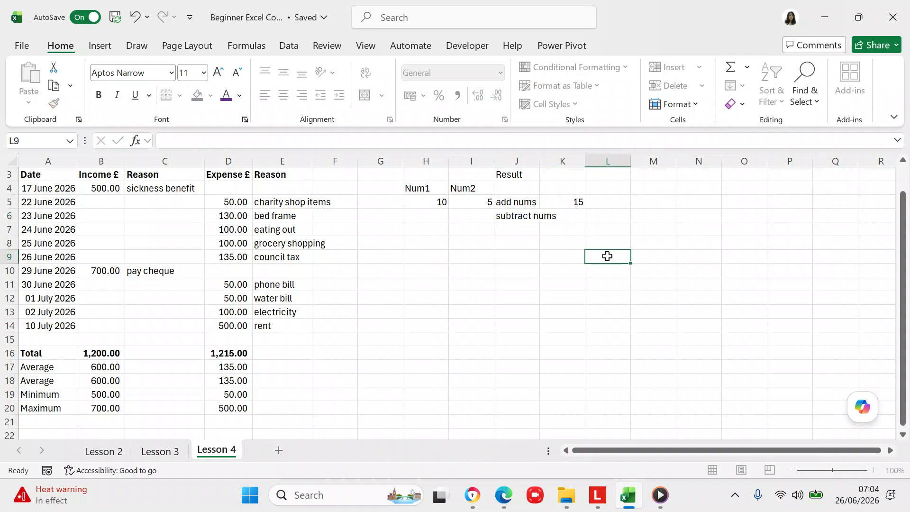
left_click_drag(540, 161, 561, 161)
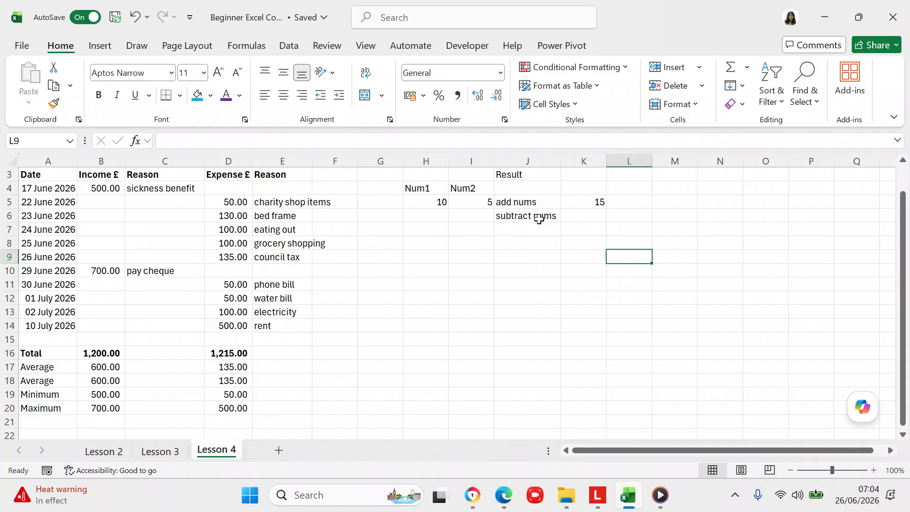
- Enter =H5-I5 in K6 so it returns 5
left_click(579, 217)
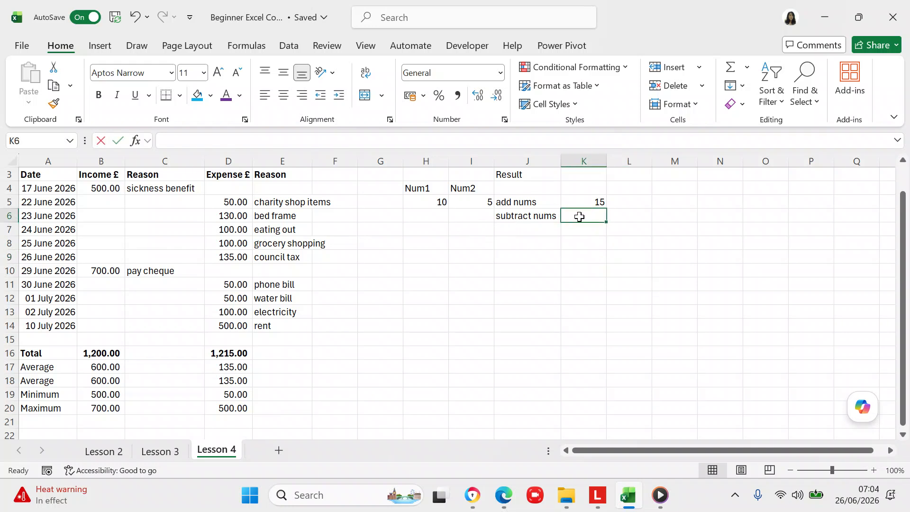
type("=")
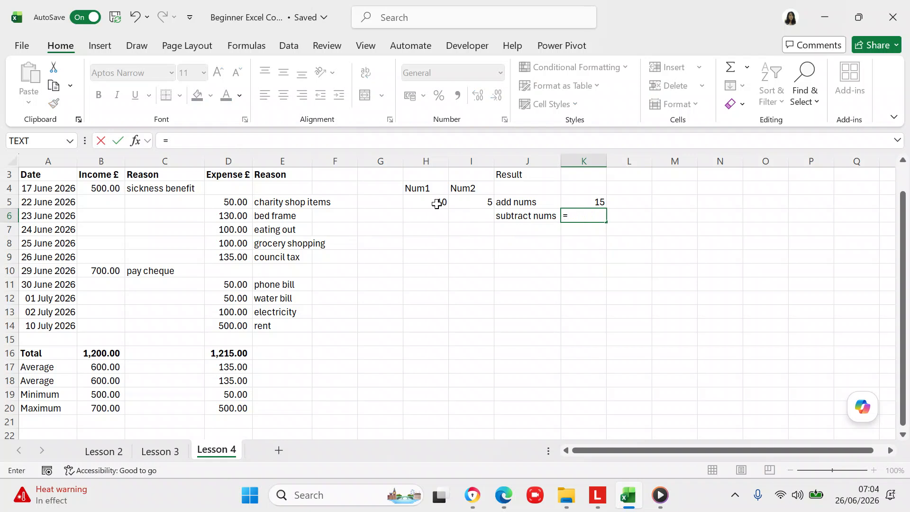
left_click(440, 205)
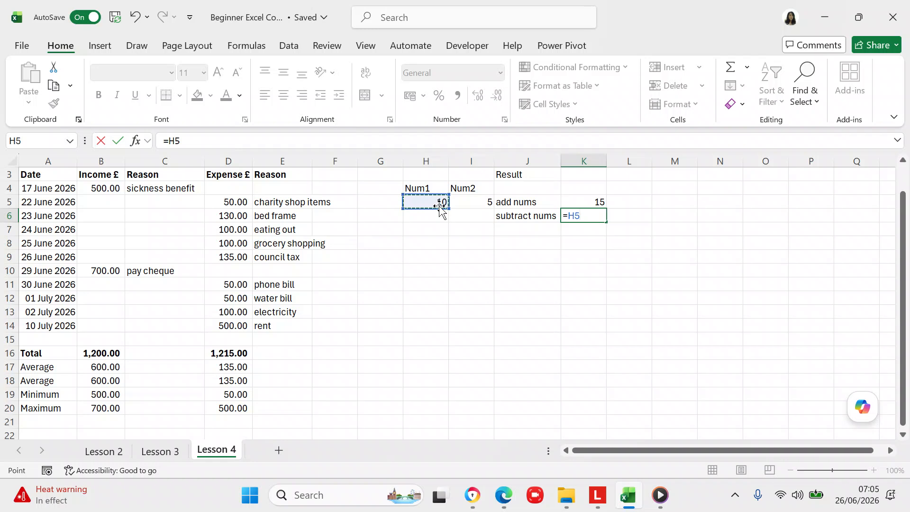
left_click(418, 139)
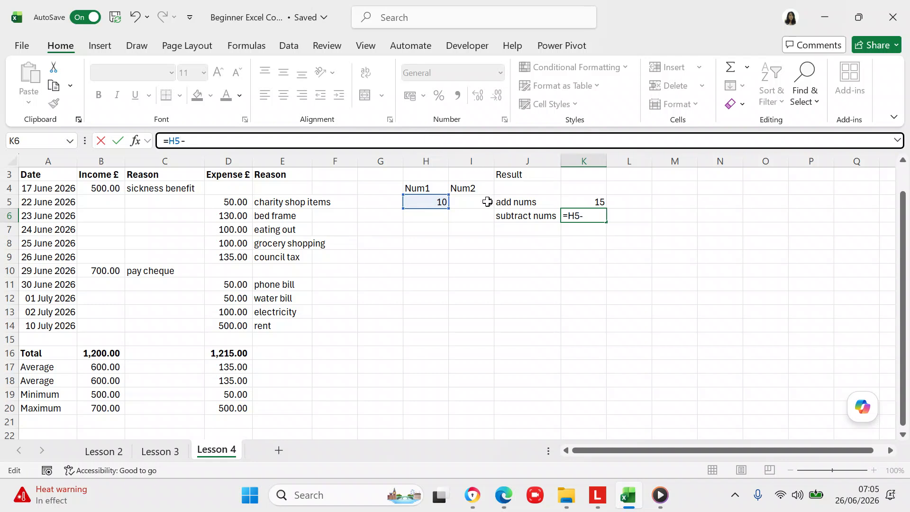
left_click(487, 202)
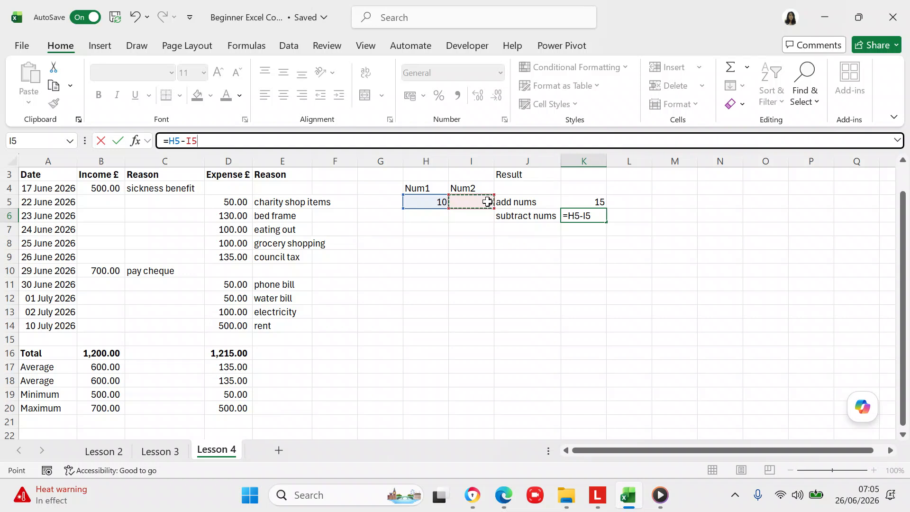
key("Return")
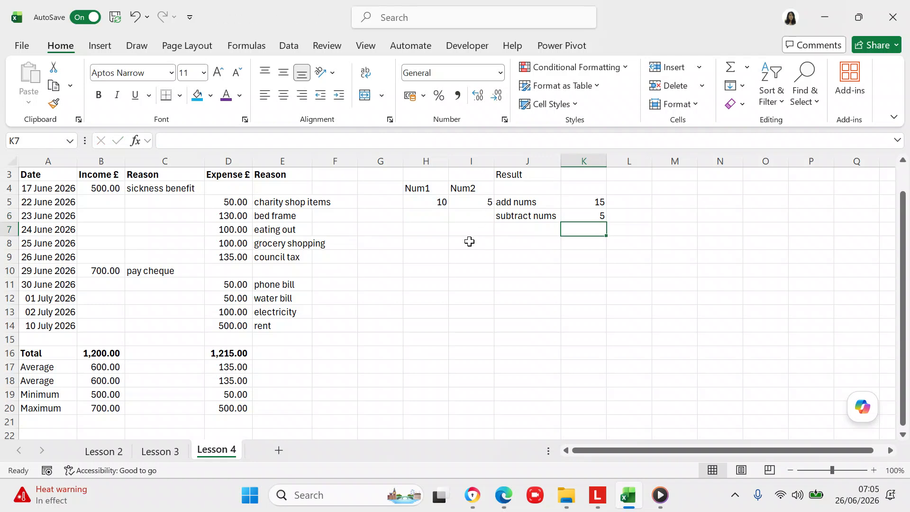
left_click(515, 228)
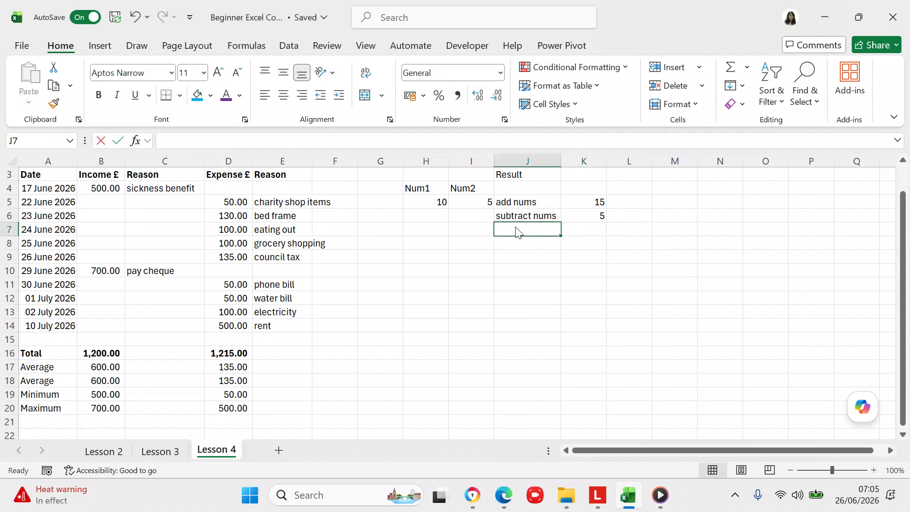
- Label J7 'multiply nums' and enter =H5*I5 in K7, which returns 50
type("multip")
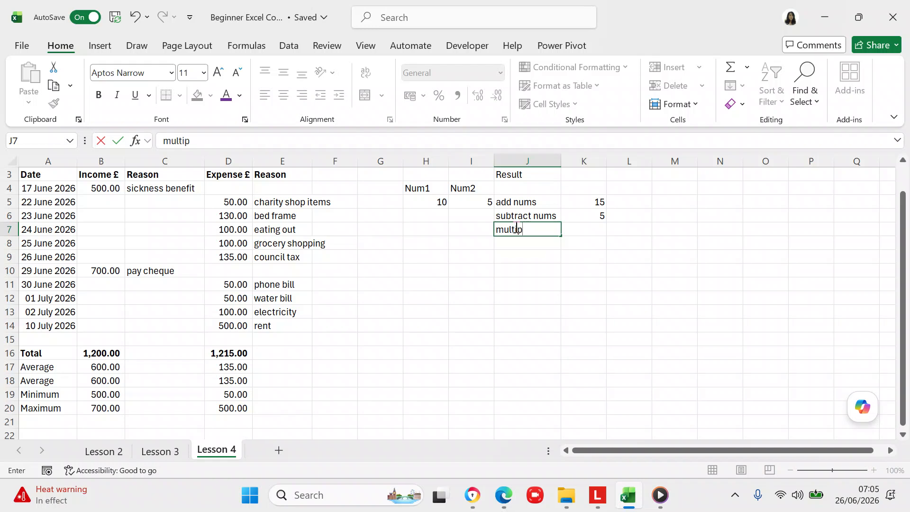
type("ly nums")
left_click(528, 255)
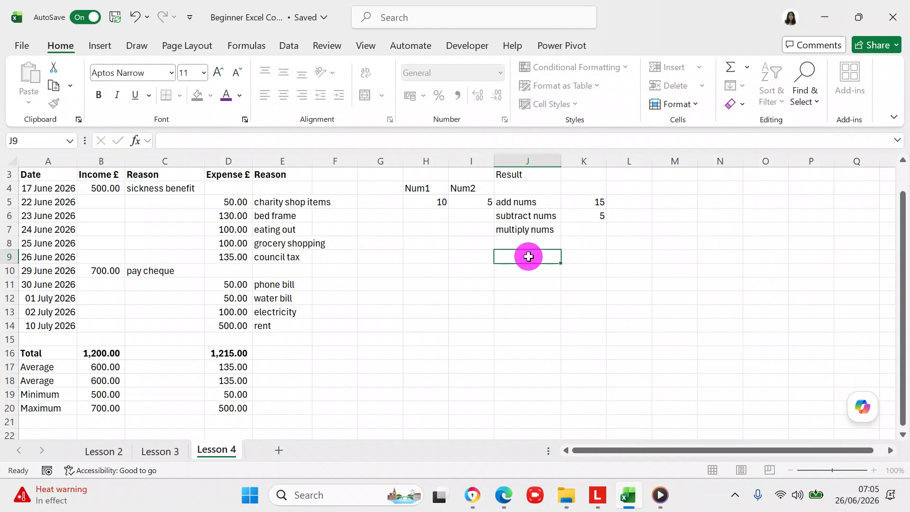
left_click(582, 230)
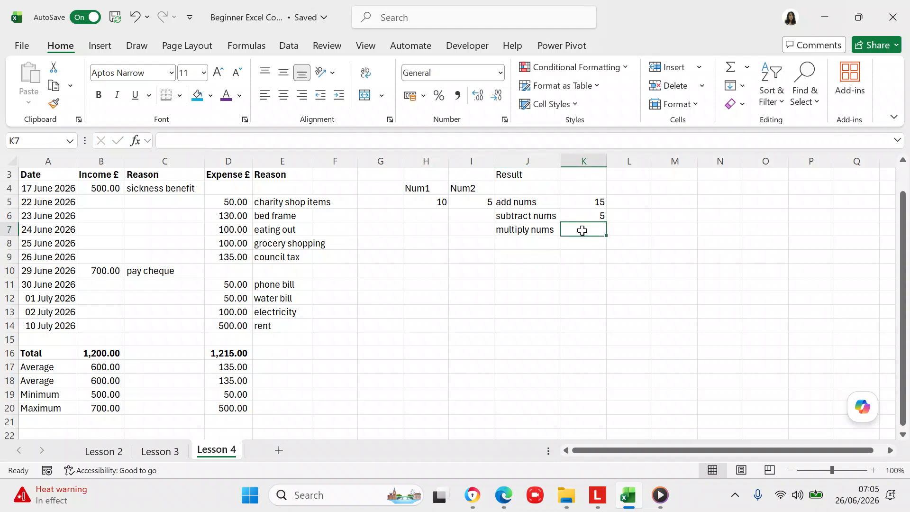
type("=")
left_click(425, 202)
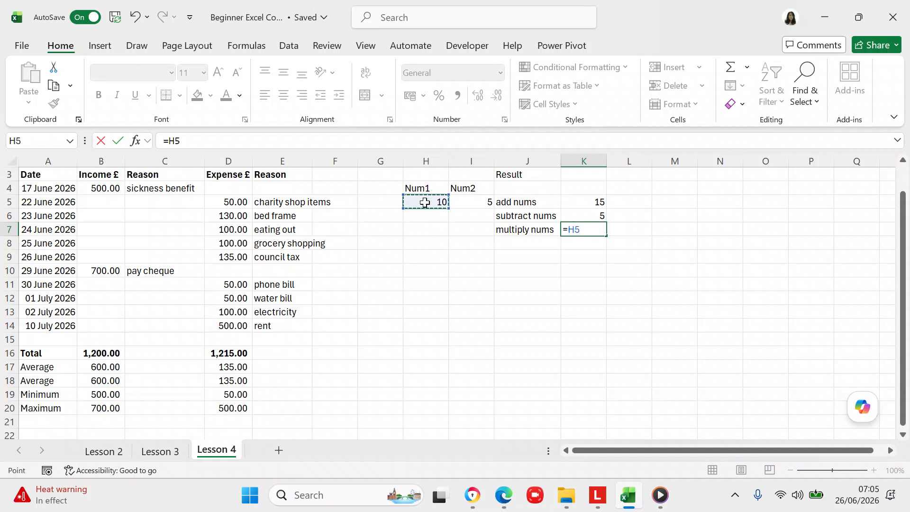
left_click(359, 140)
type("*")
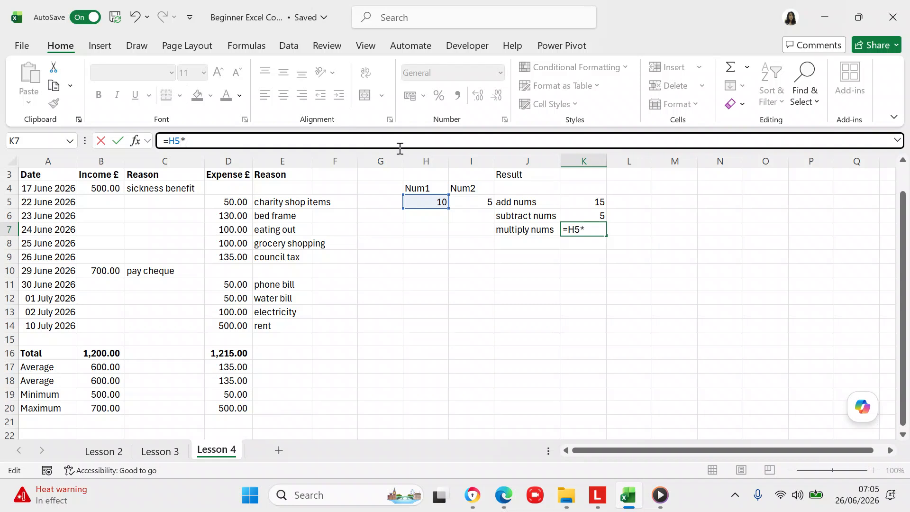
left_click(488, 199)
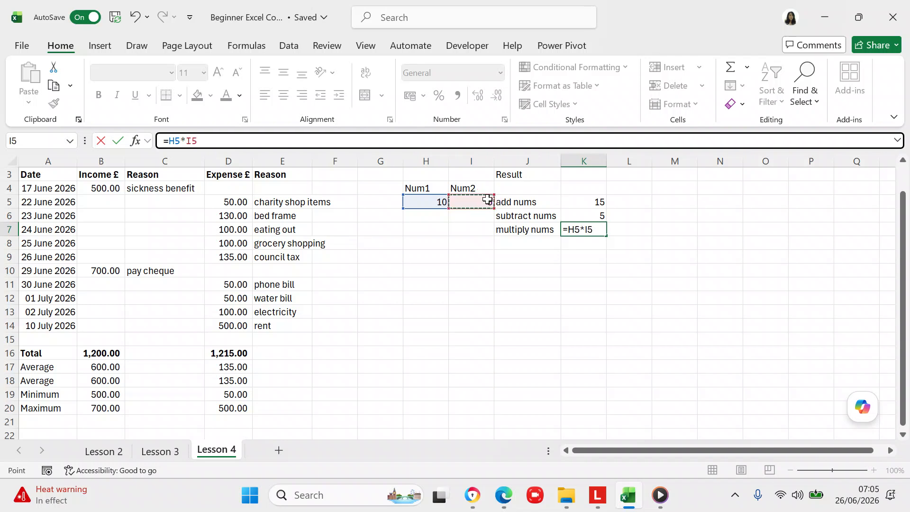
key("Return")
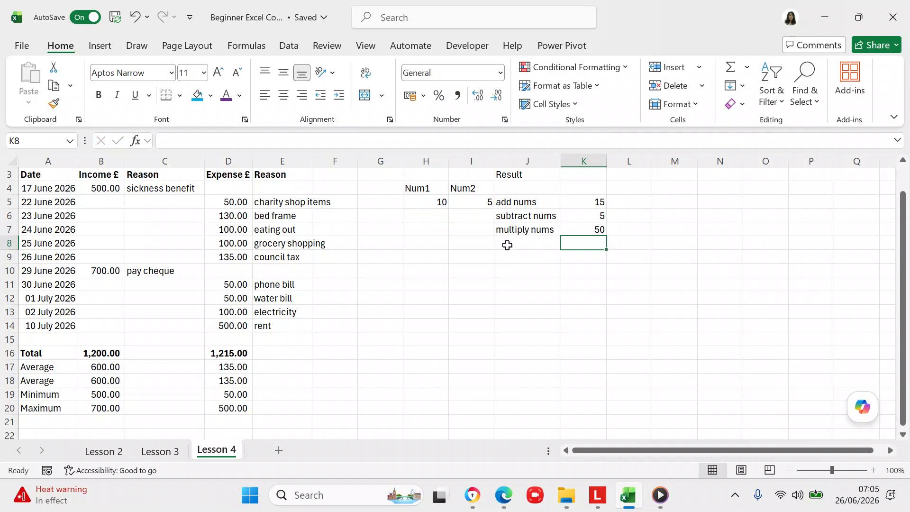
- Label J8 'divide nums' and enter =H5/I5 in K8, which returns 2
left_click(507, 244)
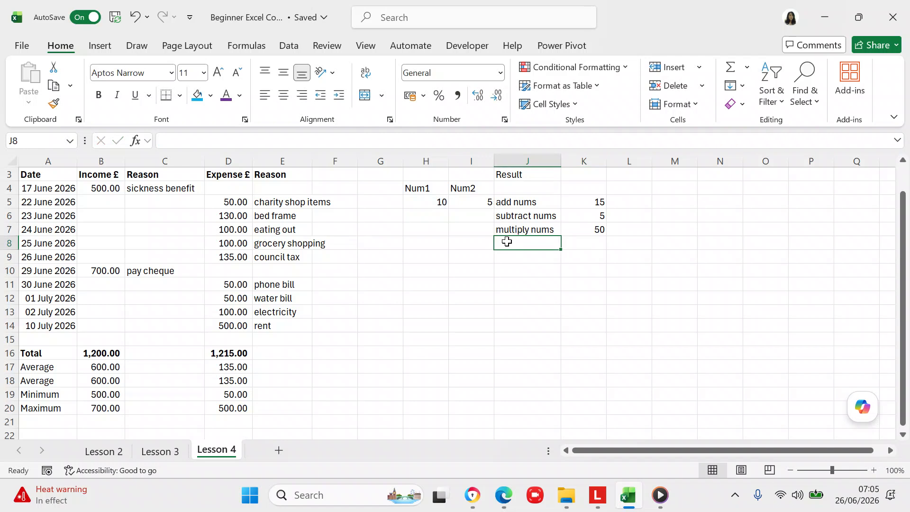
type("divide")
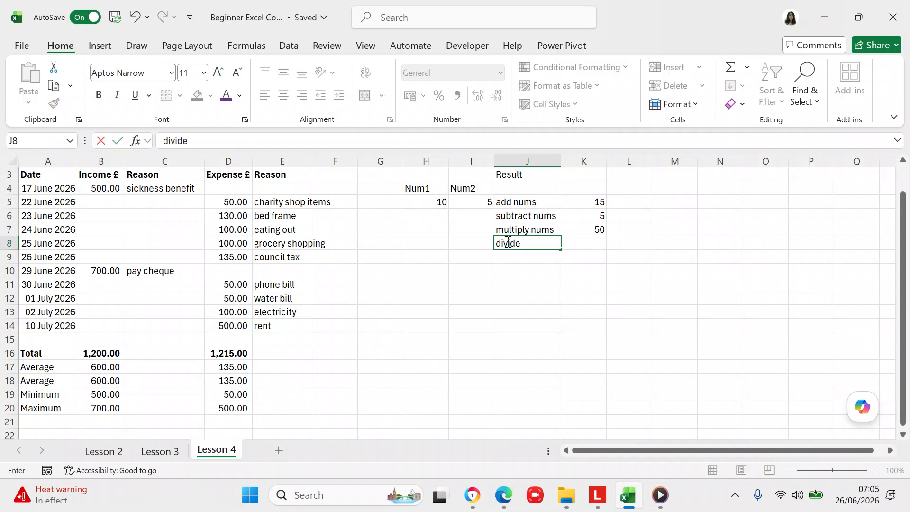
type(" num")
type("s")
left_click(585, 242)
type("=")
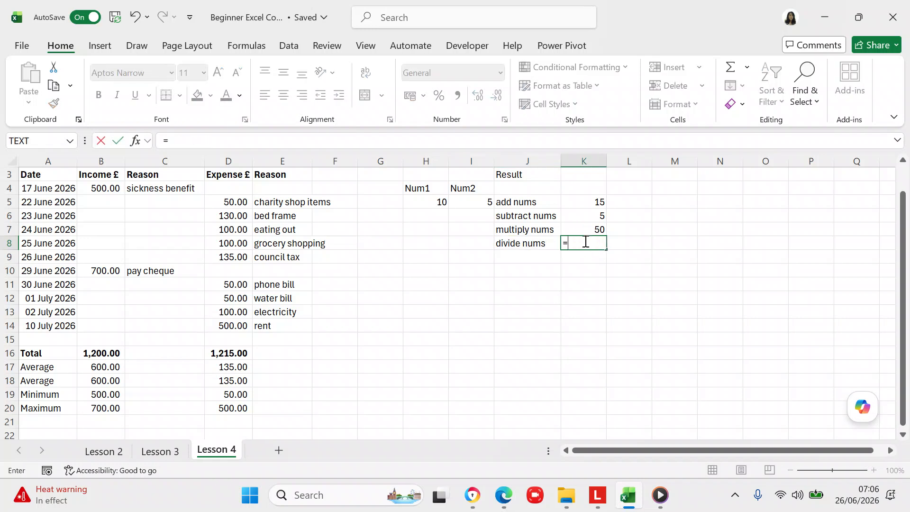
left_click(423, 200)
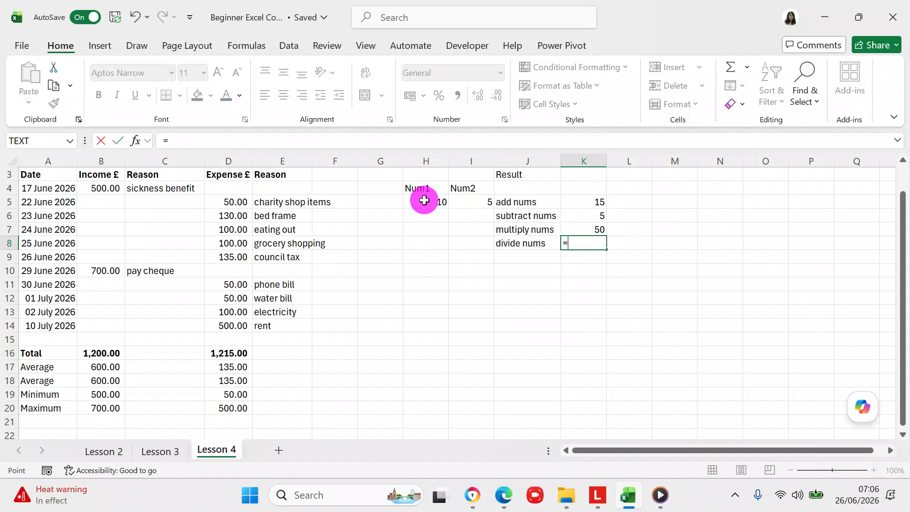
left_click(322, 142)
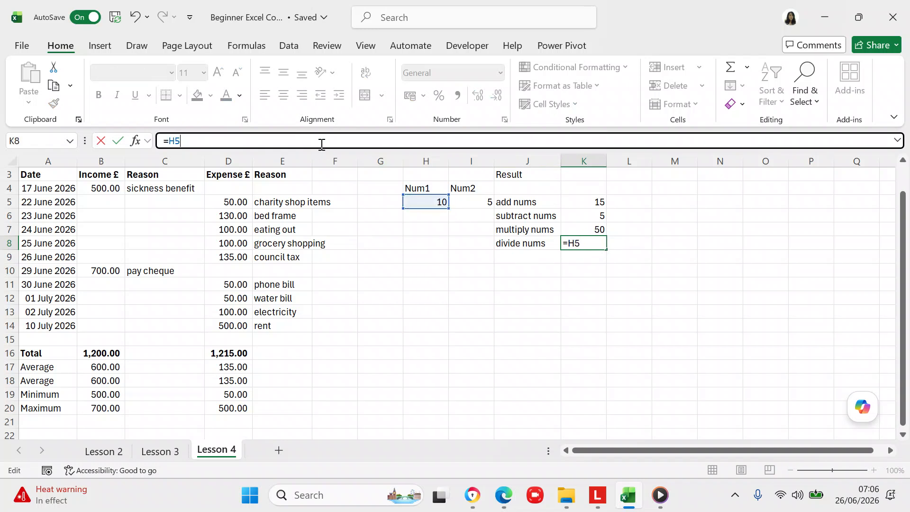
type("/")
left_click(472, 203)
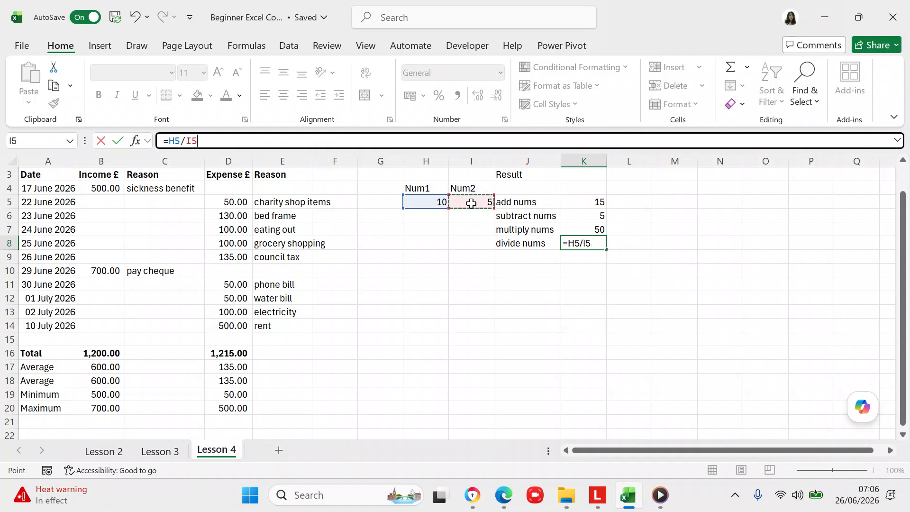
key("Return")
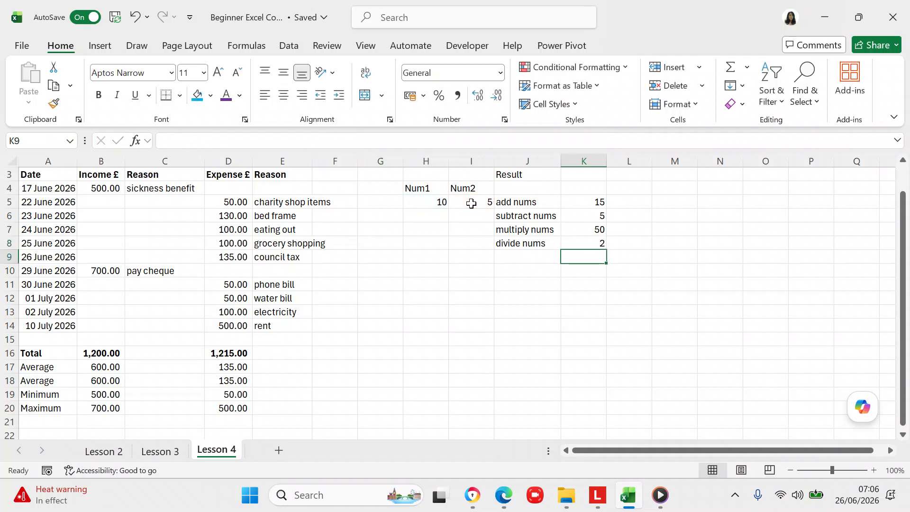
- Bring up the context menu for K8, then dismiss it without choosing an action
left_click(581, 241)
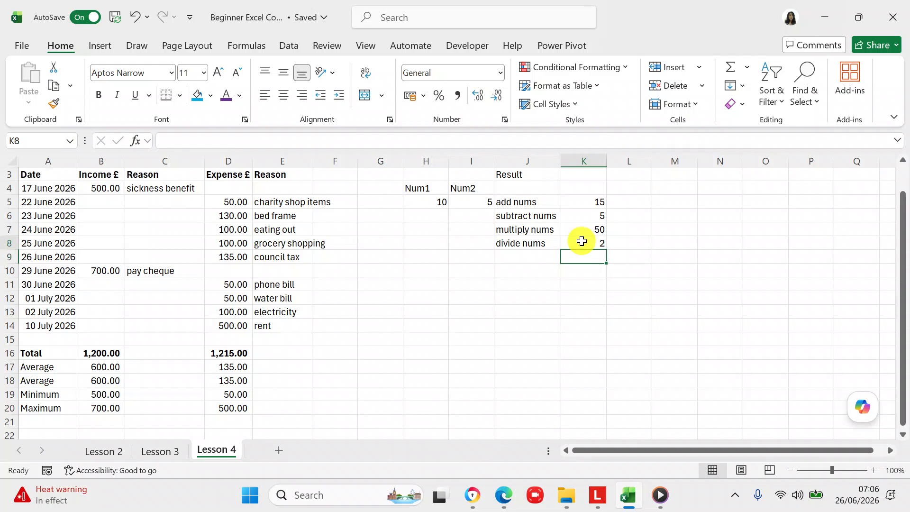
right_click(583, 243)
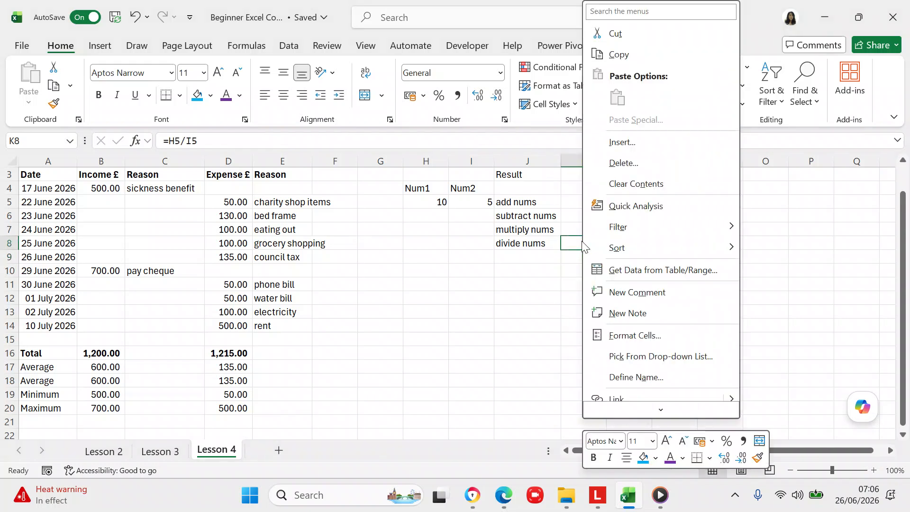
left_click(536, 268)
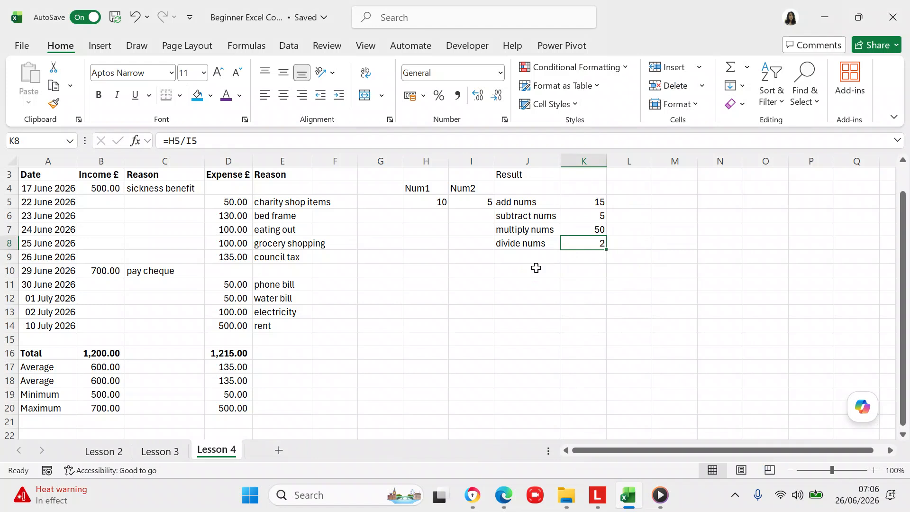
- Scroll the sheet up so rows 1 and 2 with the title are visible
left_click_drag(906, 317, 899, 251)
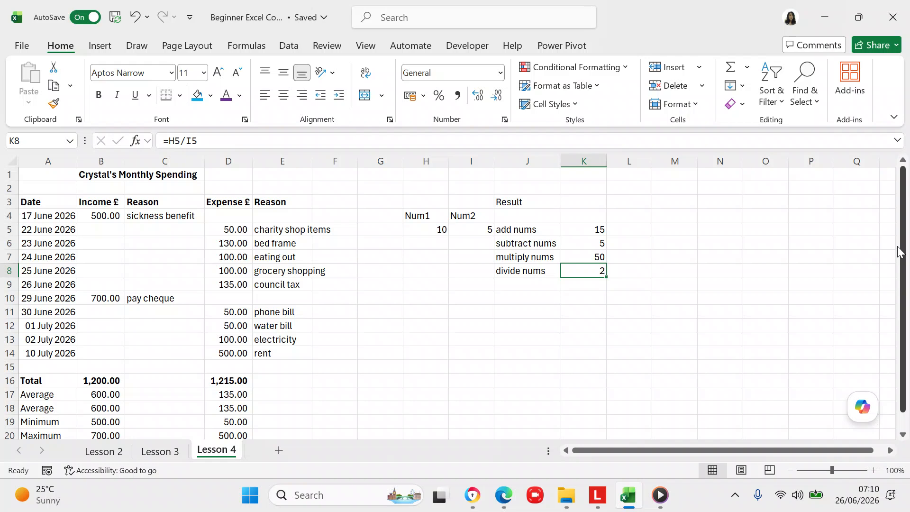
left_click(701, 311)
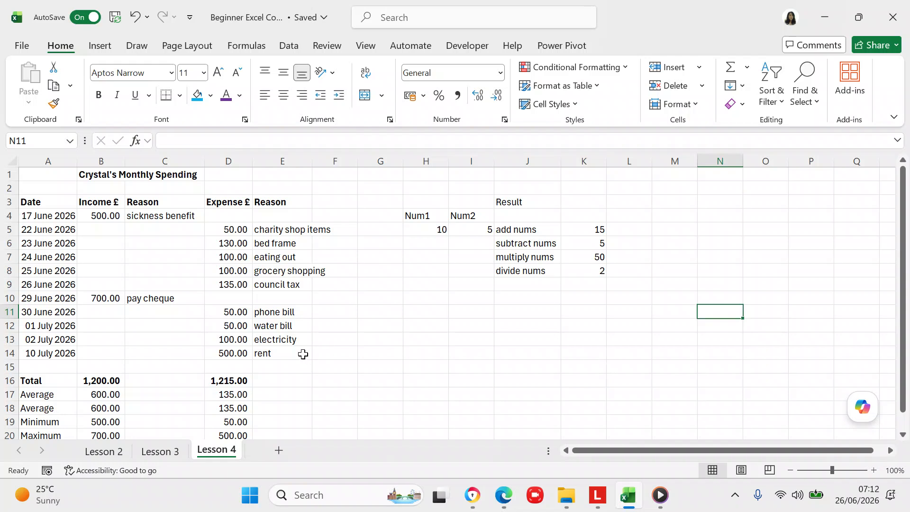
- Insert another blank row at row 15, above the Total row
left_click(9, 366)
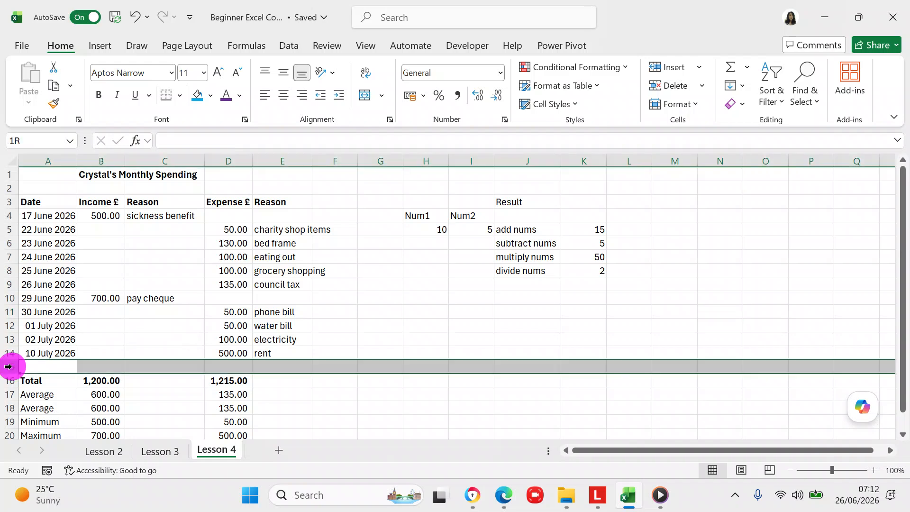
right_click(66, 369)
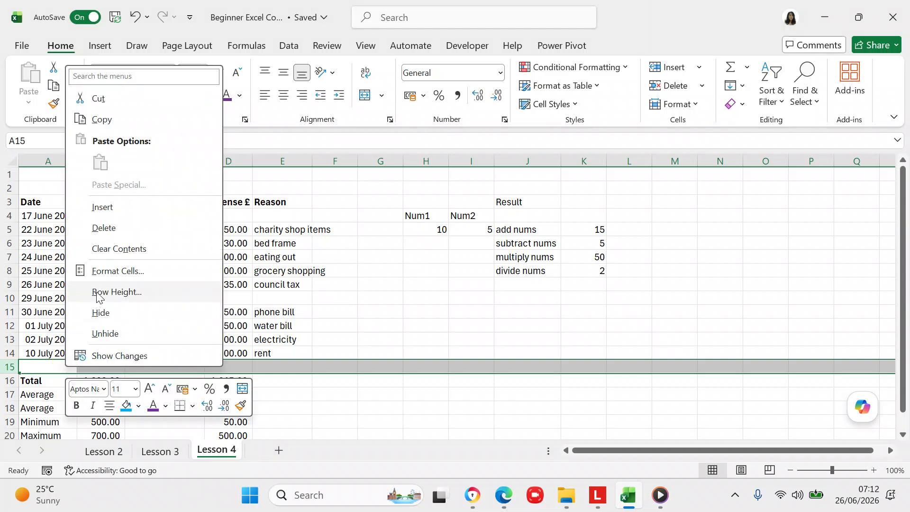
left_click(116, 210)
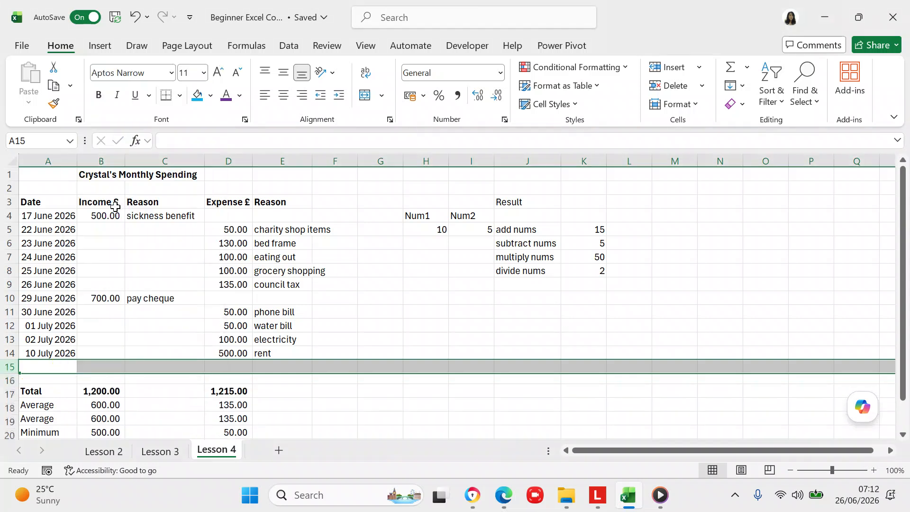
- Fill row 15 with date 11 jul 26, expense 11 and reason 'microsoft'
left_click(27, 369)
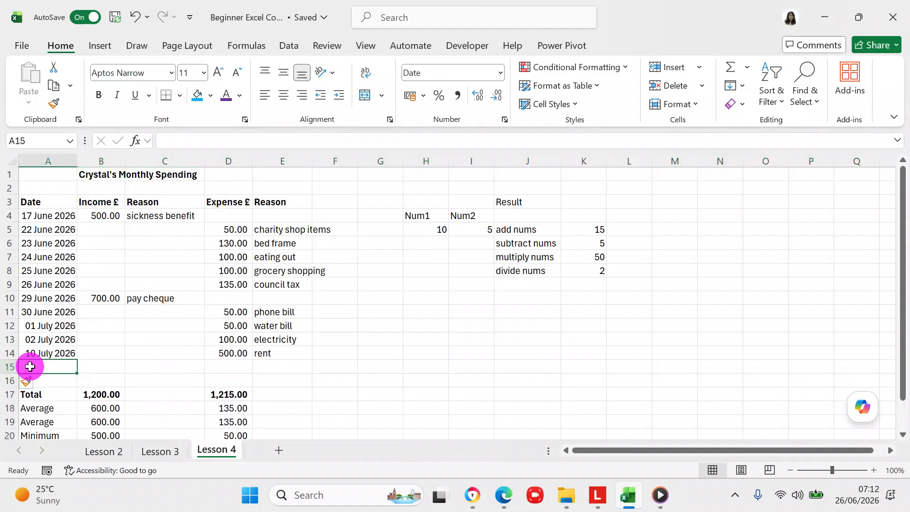
type("11 jul ")
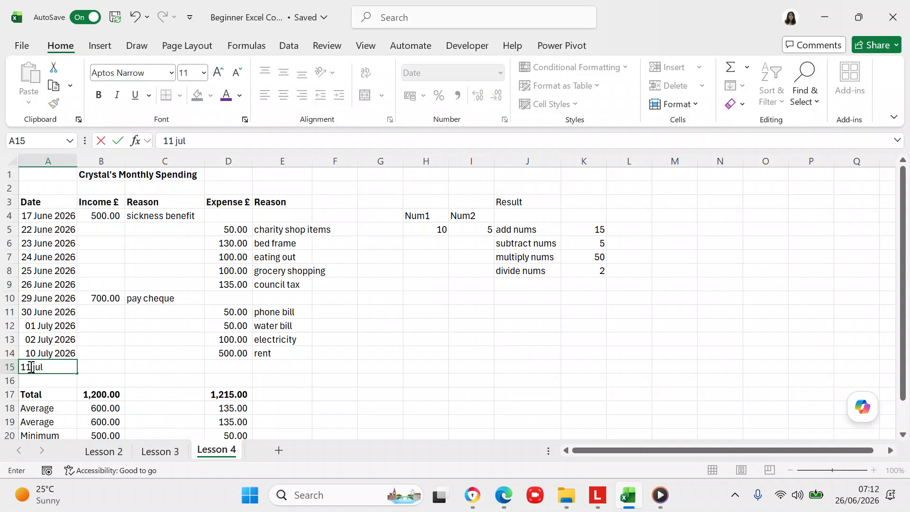
type("26")
left_click(315, 394)
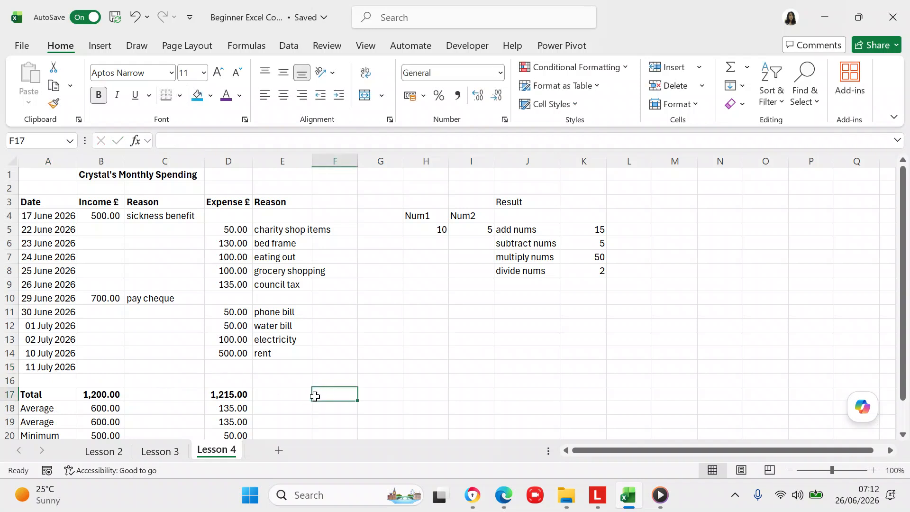
left_click(237, 371)
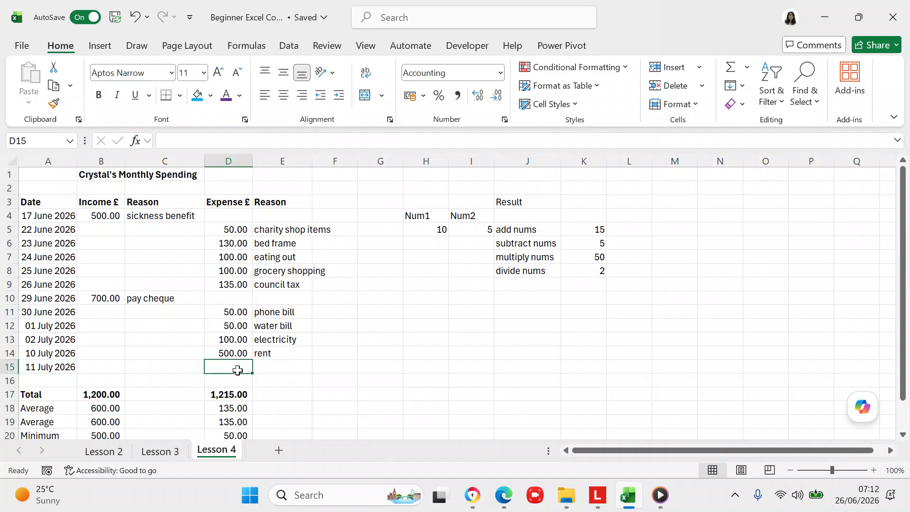
type("11")
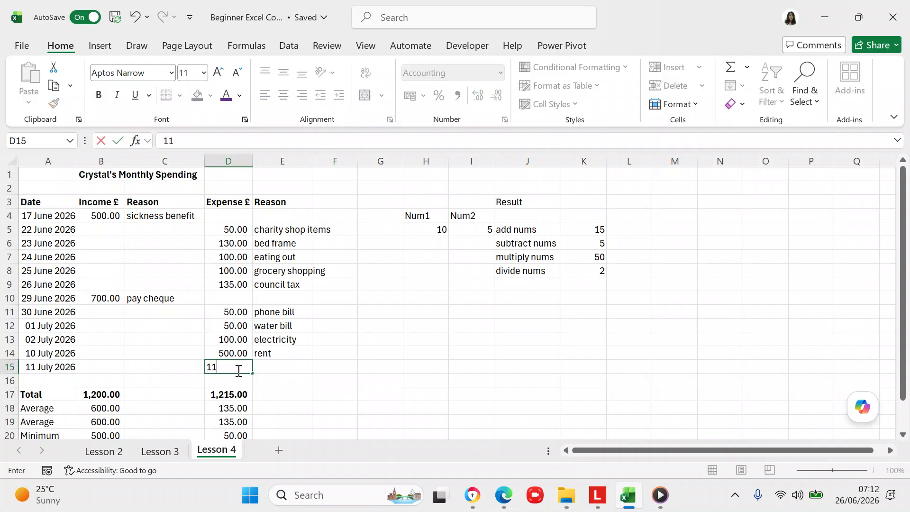
left_click(273, 367)
type("m")
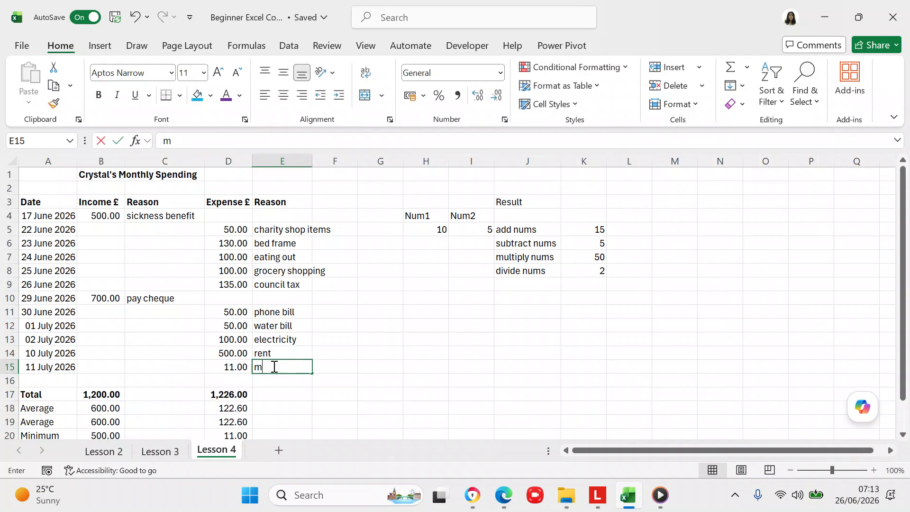
type("icros")
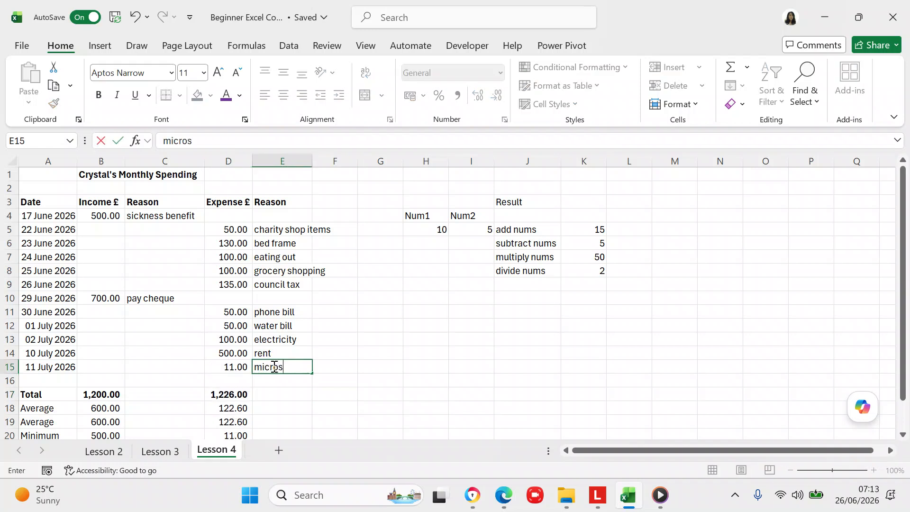
type("oft")
left_click(319, 402)
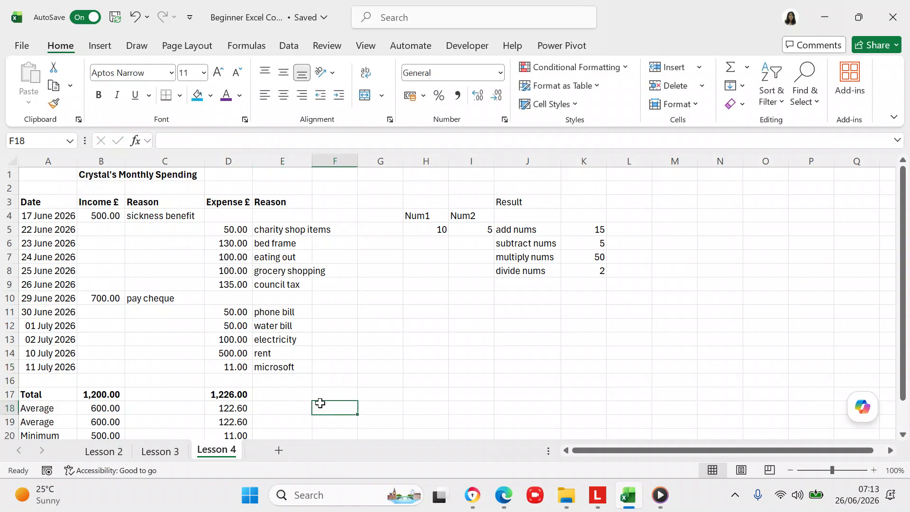
left_click(903, 434)
left_click(904, 435)
left_click(904, 434)
left_click(903, 435)
left_click(903, 435)
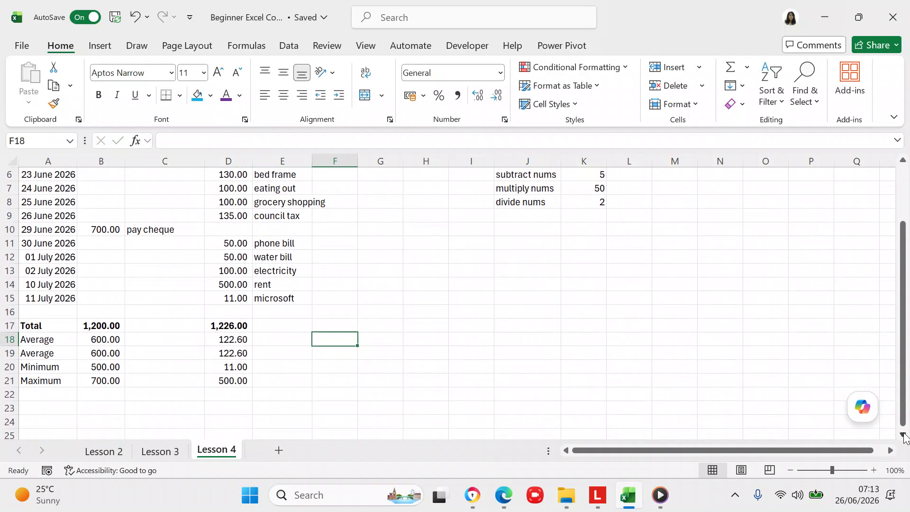
left_click(114, 335)
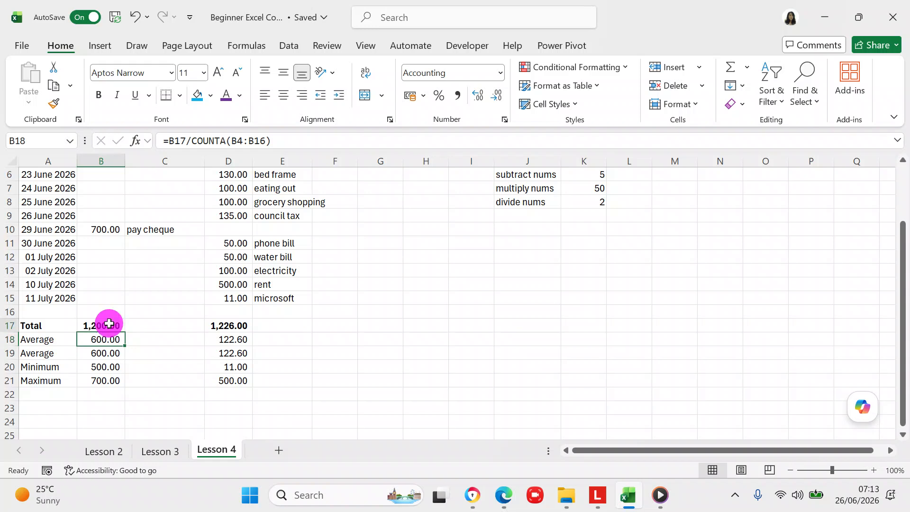
left_click(108, 324)
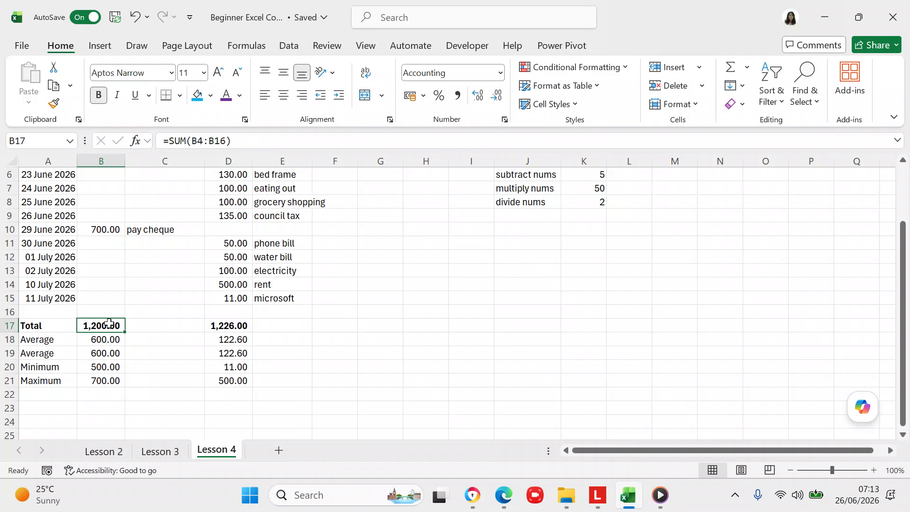
left_click(245, 326)
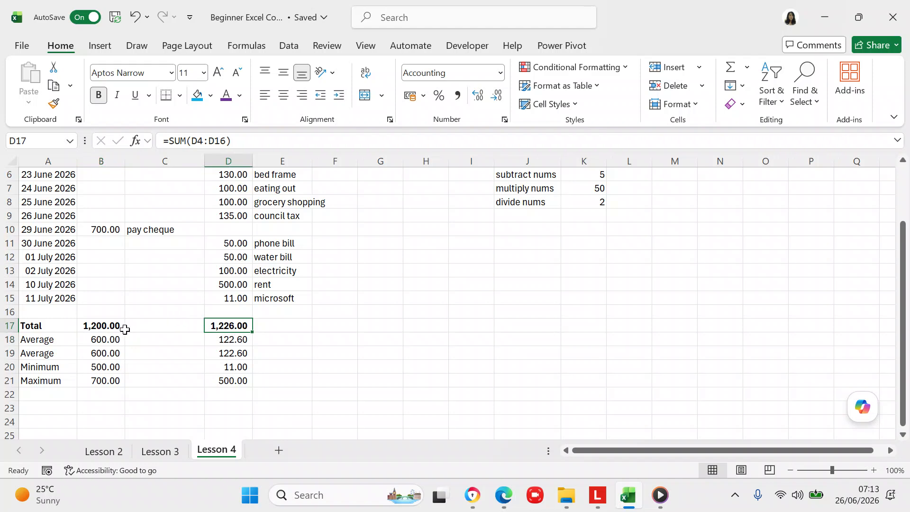
left_click(101, 339)
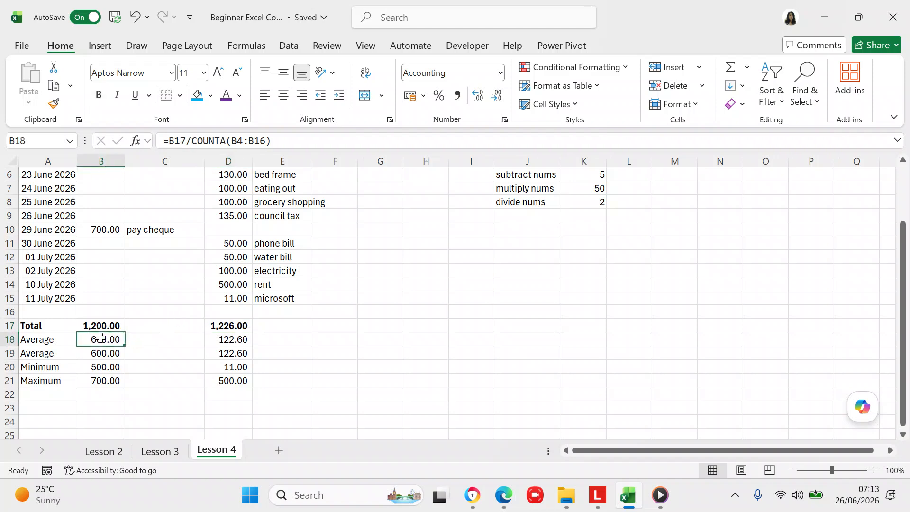
left_click(227, 339)
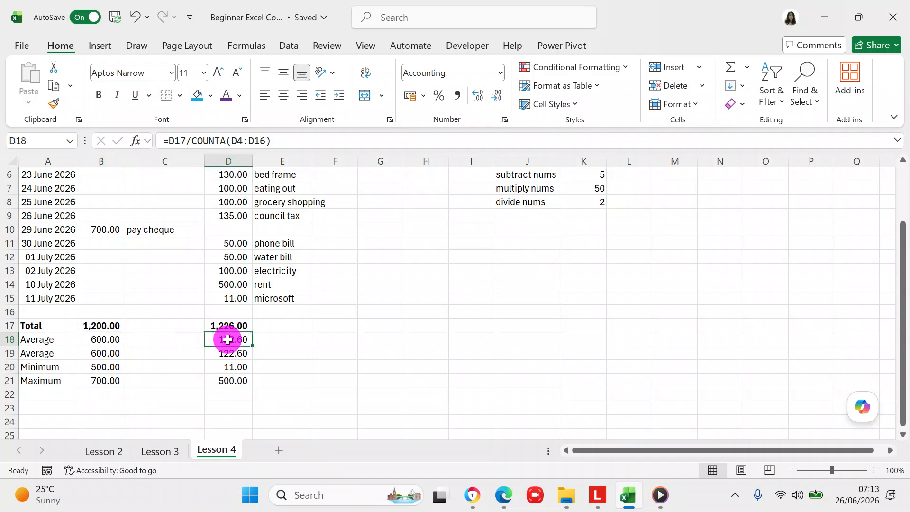
left_click(117, 353)
left_click(241, 352)
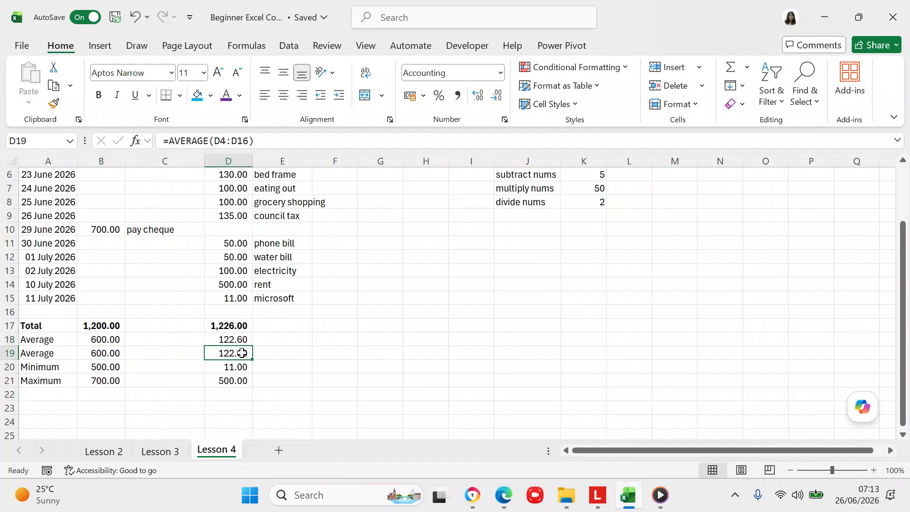
left_click(114, 368)
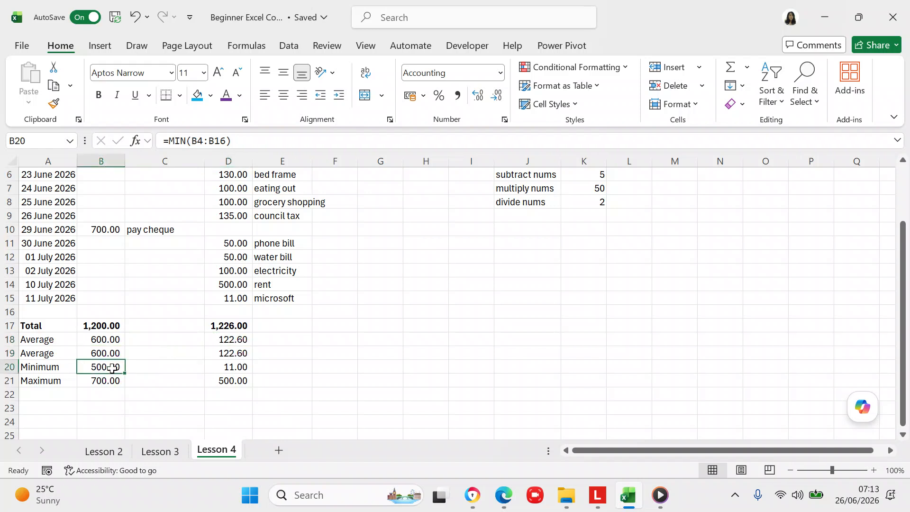
left_click(226, 369)
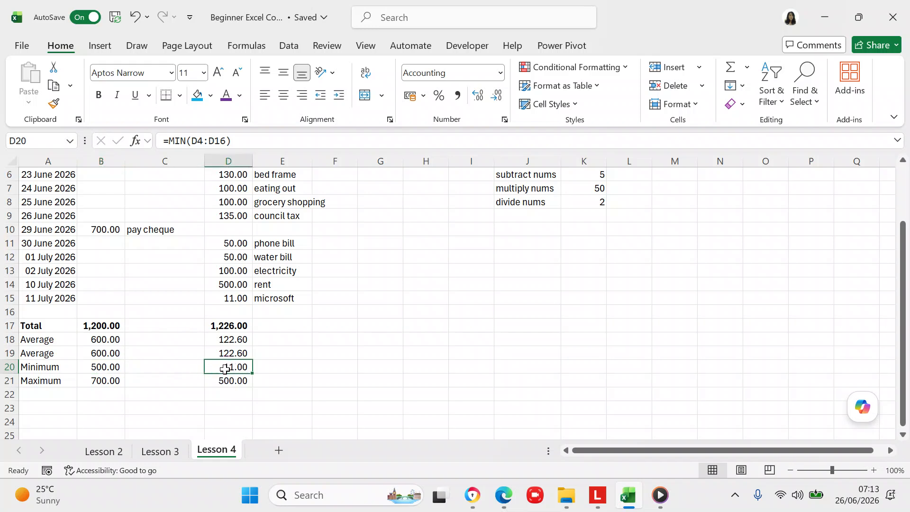
left_click(108, 378)
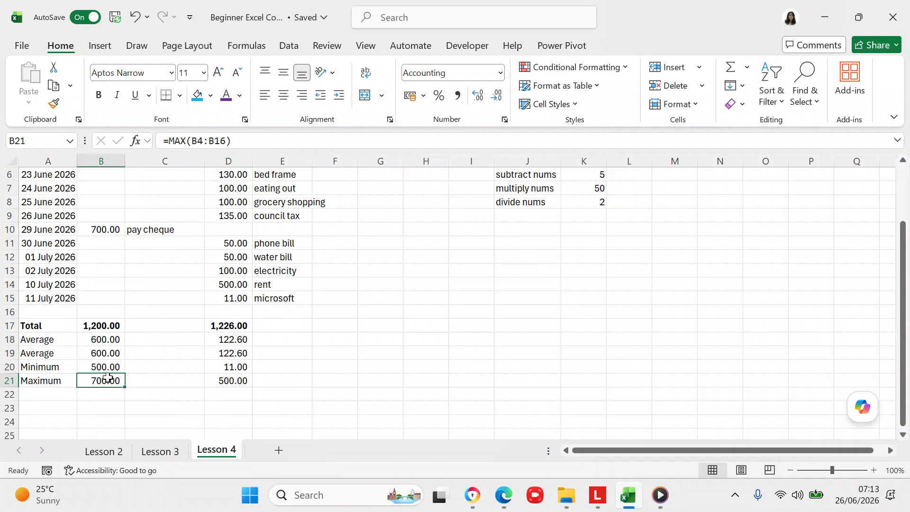
left_click(241, 377)
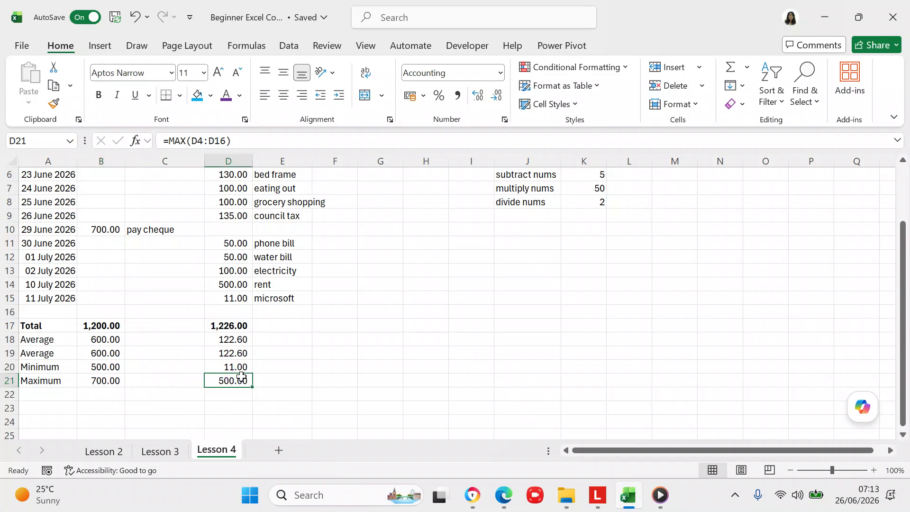
left_click(241, 366)
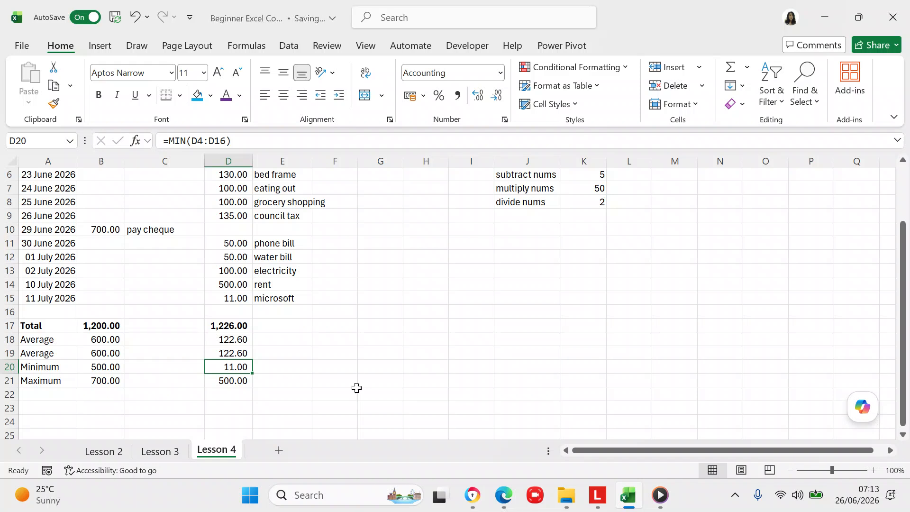
left_click_drag(906, 332, 905, 306)
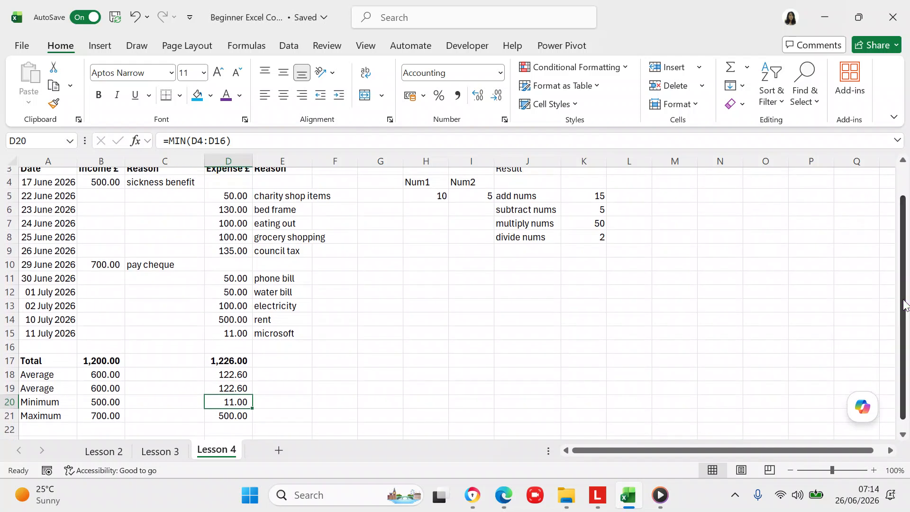
left_click(230, 363)
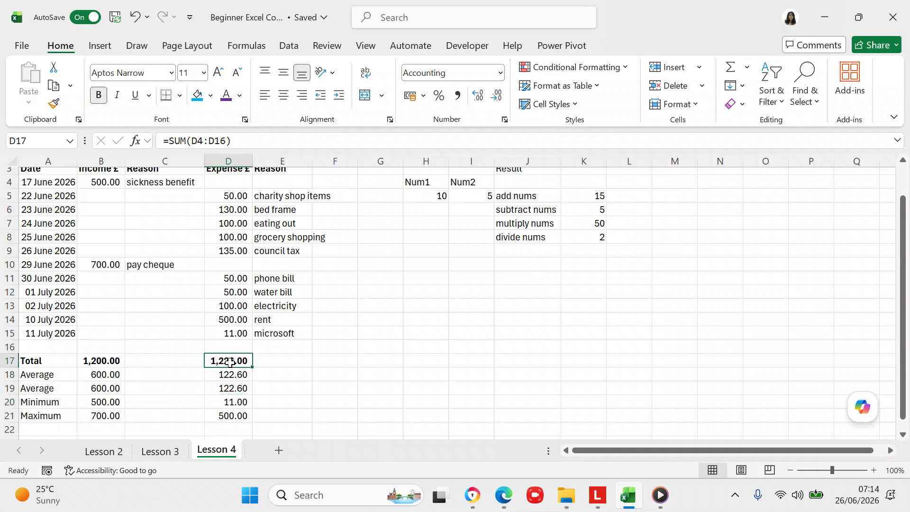
mouse_move(900, 366)
left_mouse_down()
mouse_move(900, 341)
mouse_move(905, 352)
left_mouse_up()
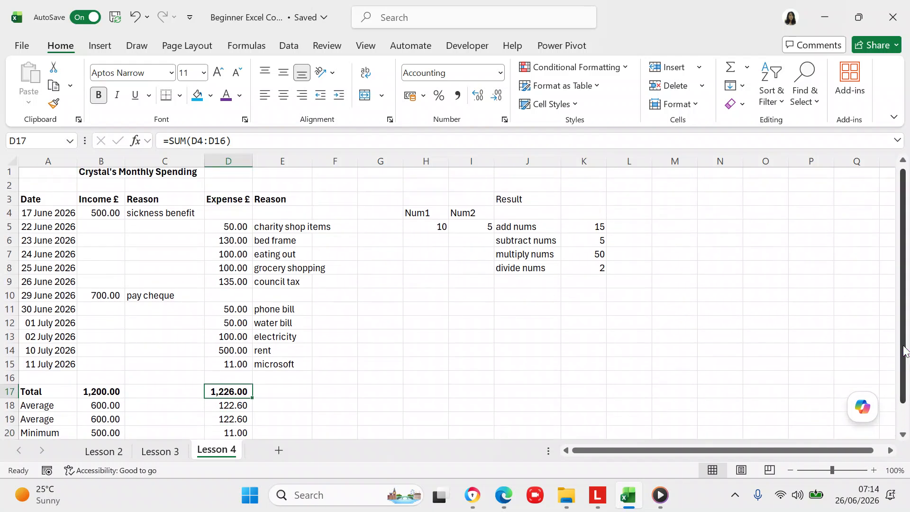